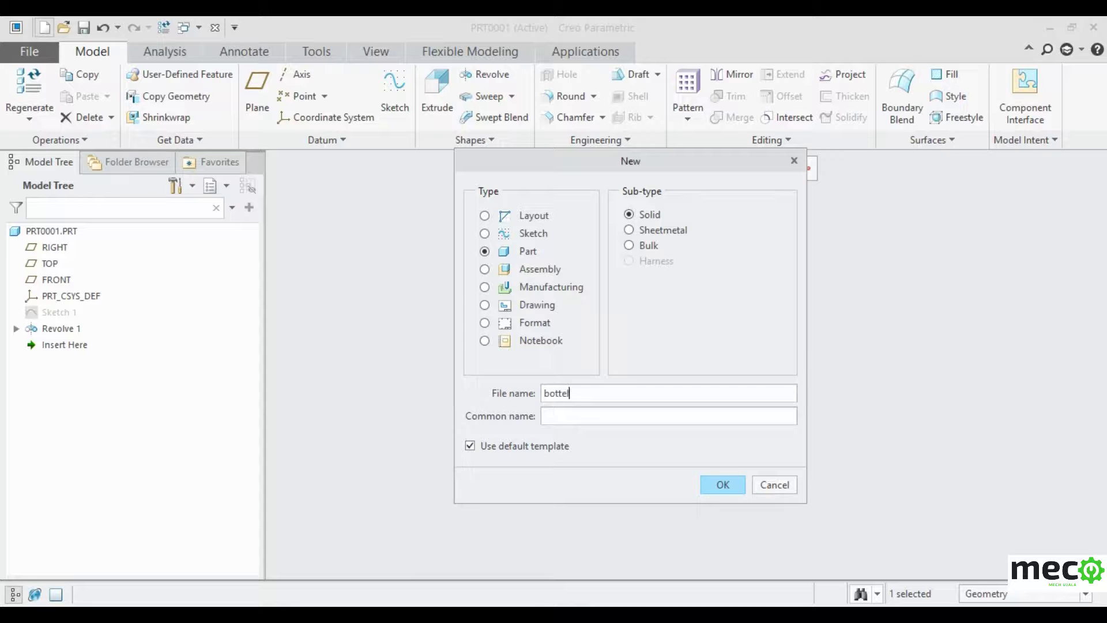
Step: Create the solid part bottel from the default template and start a sketch on the FRONT plane, facing the sketch plane
left_click(721, 485)
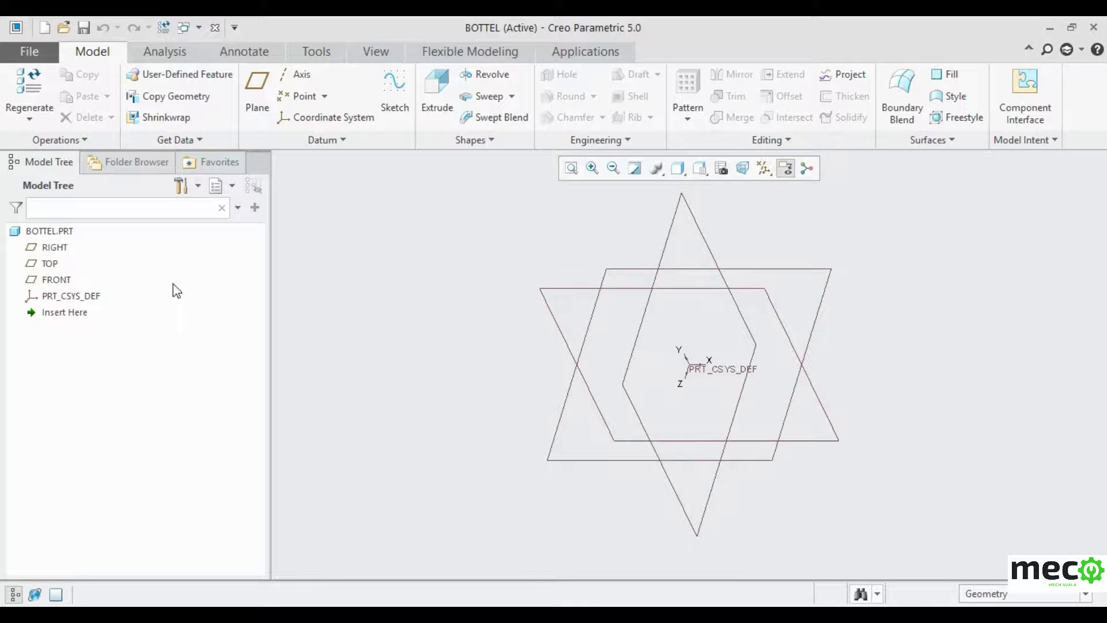
left_click(64, 281)
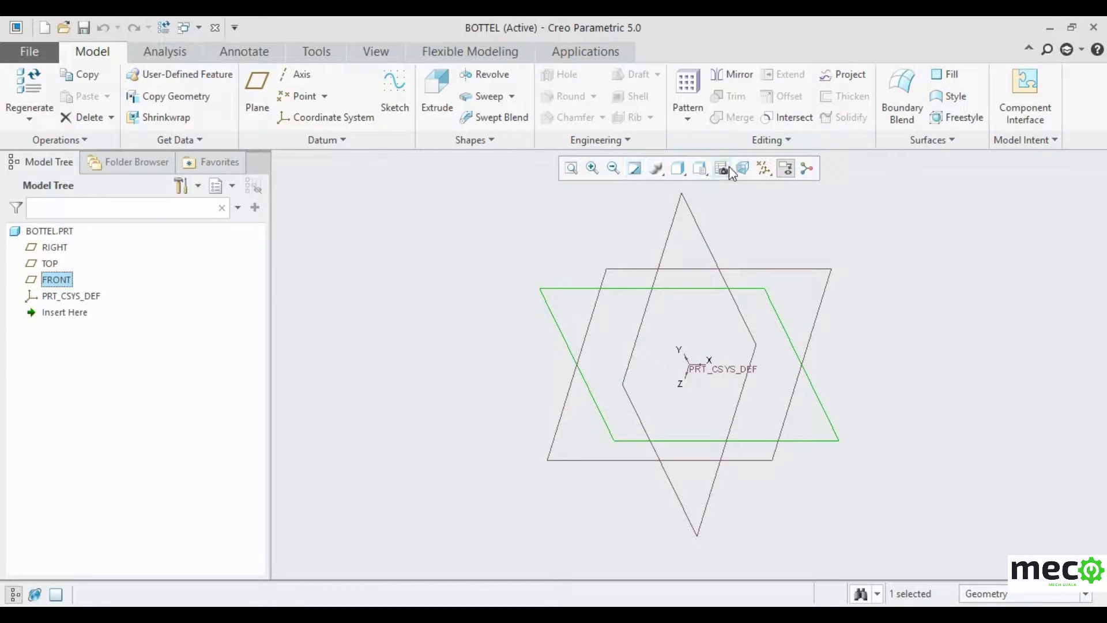
left_click(398, 105)
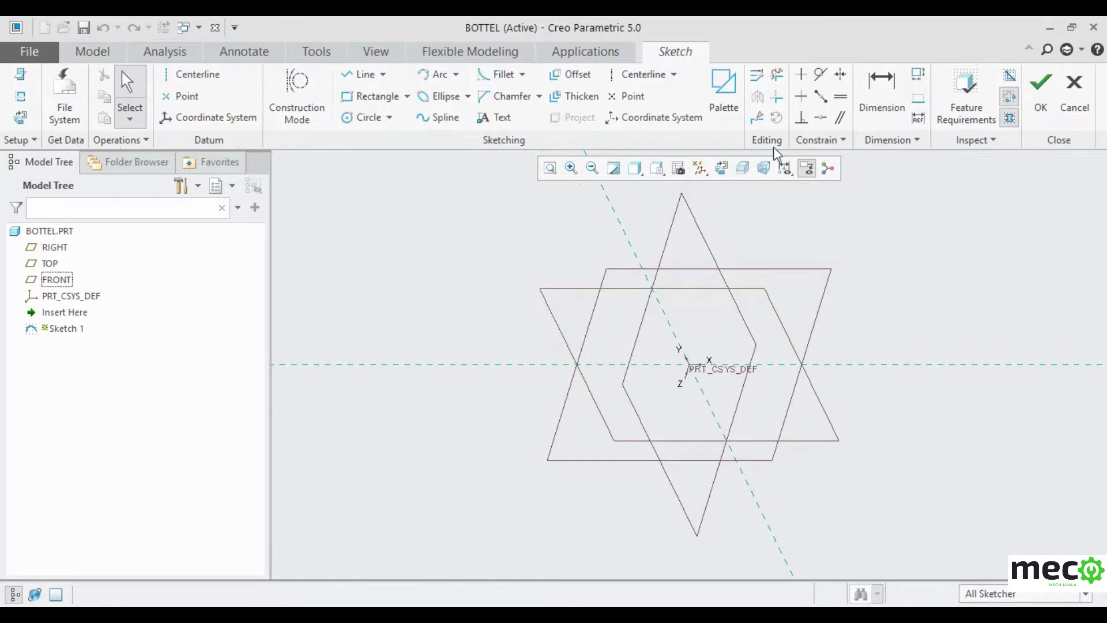
left_click(725, 166)
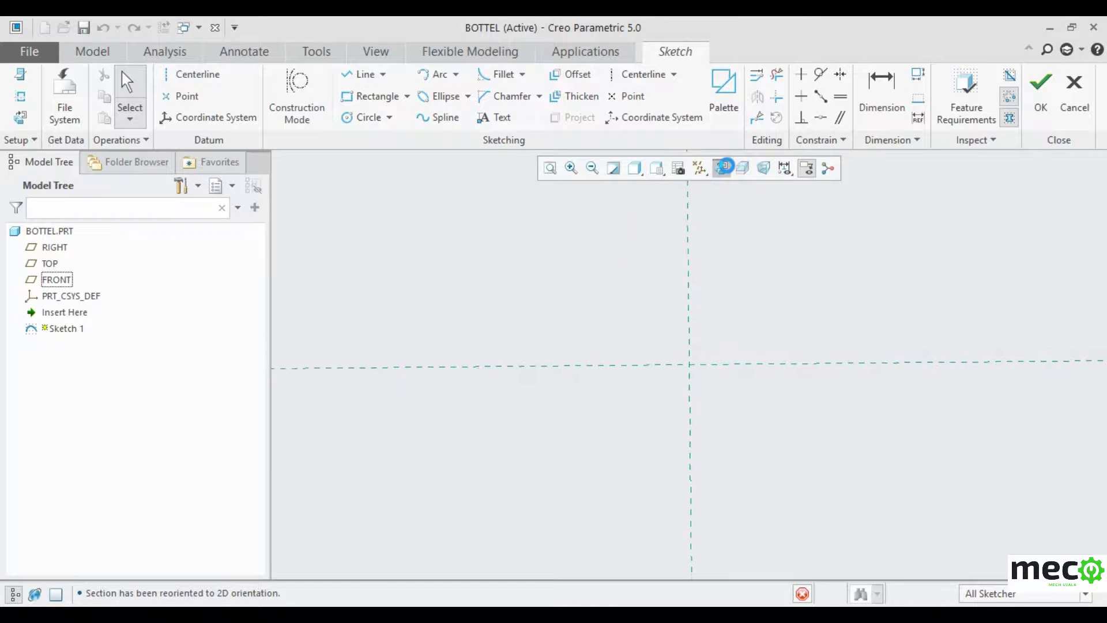
Step: Sketch the bottle's open half profile with lines: vertical neck, sloped shoulder, vertical body and horizontal base ending on the vertical reference
left_click(363, 77)
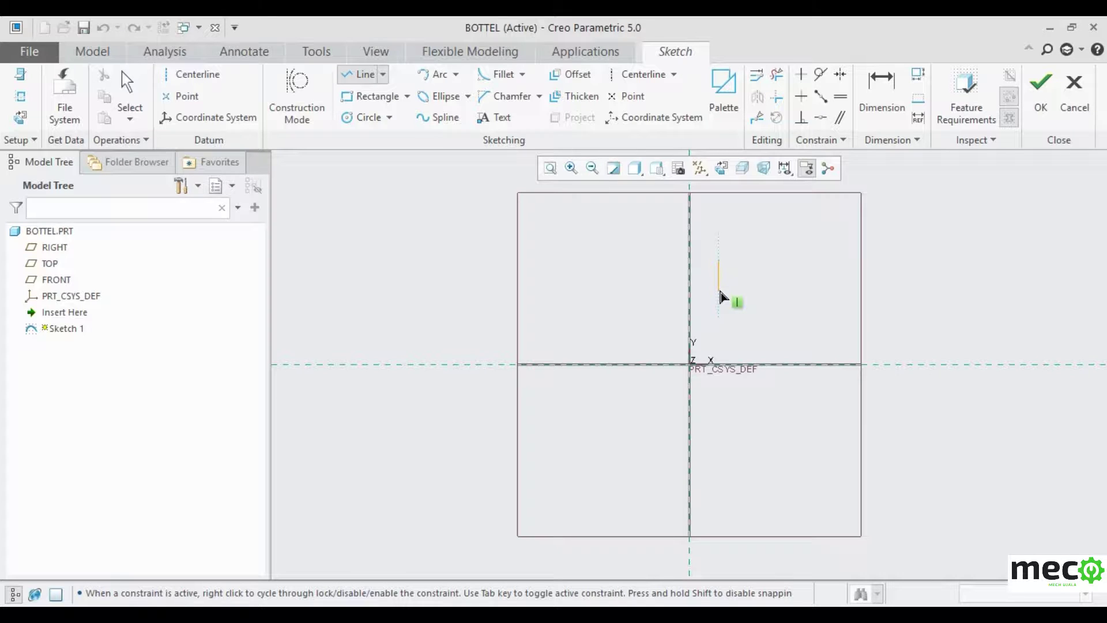
left_click(737, 323)
left_click(742, 509)
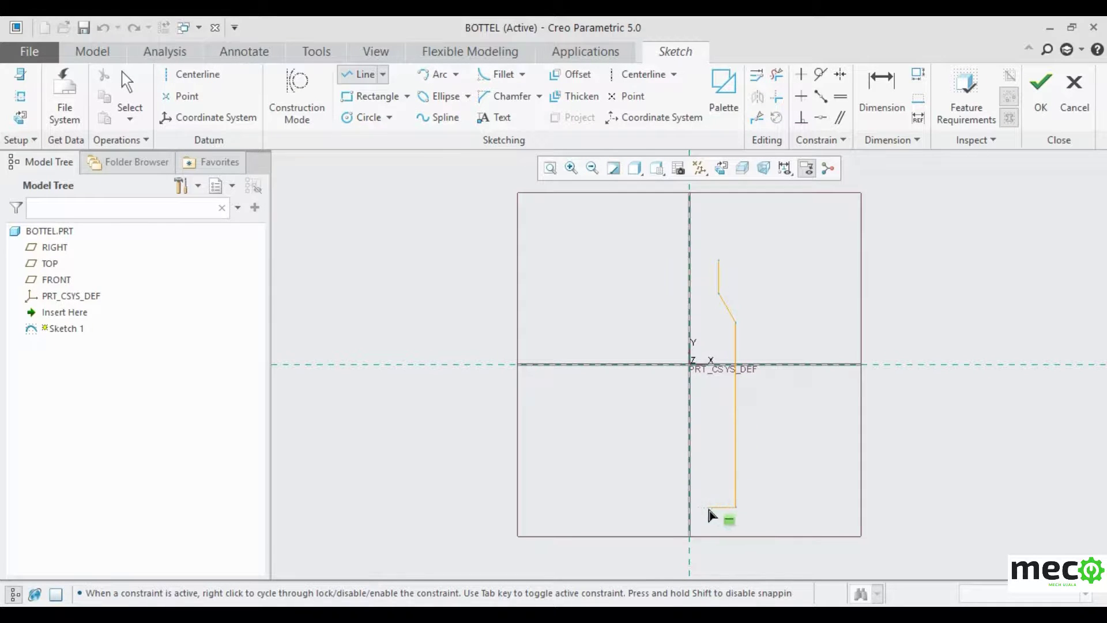
left_click(690, 508)
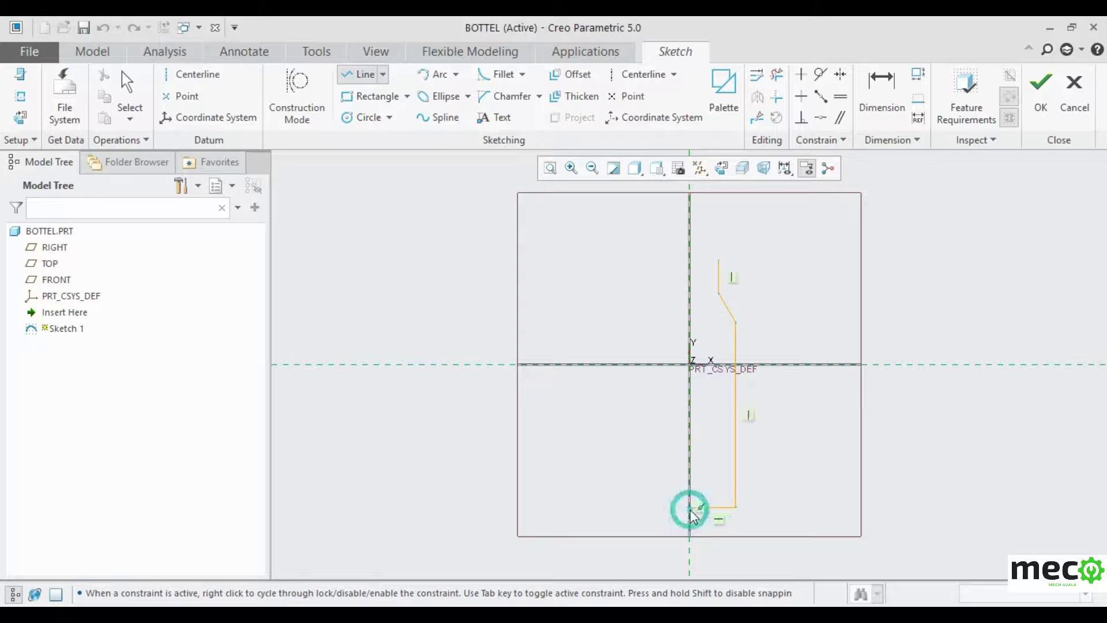
middle_click(735, 407)
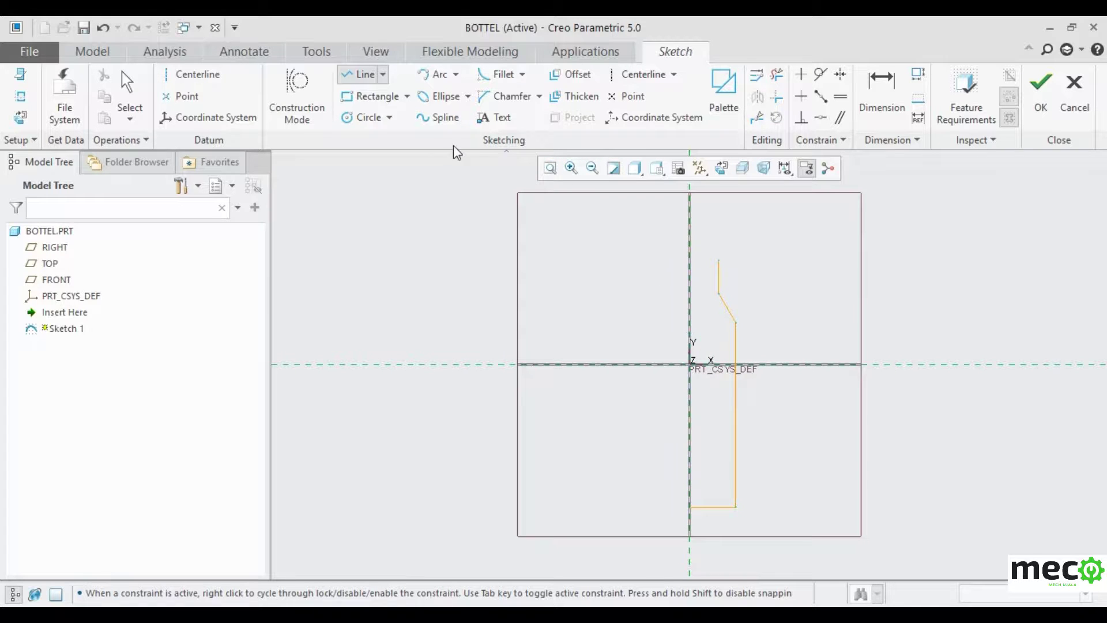
Step: Add a vertical datum centerline along the vertical reference as the revolve axis and finish the sketch
left_click(198, 79)
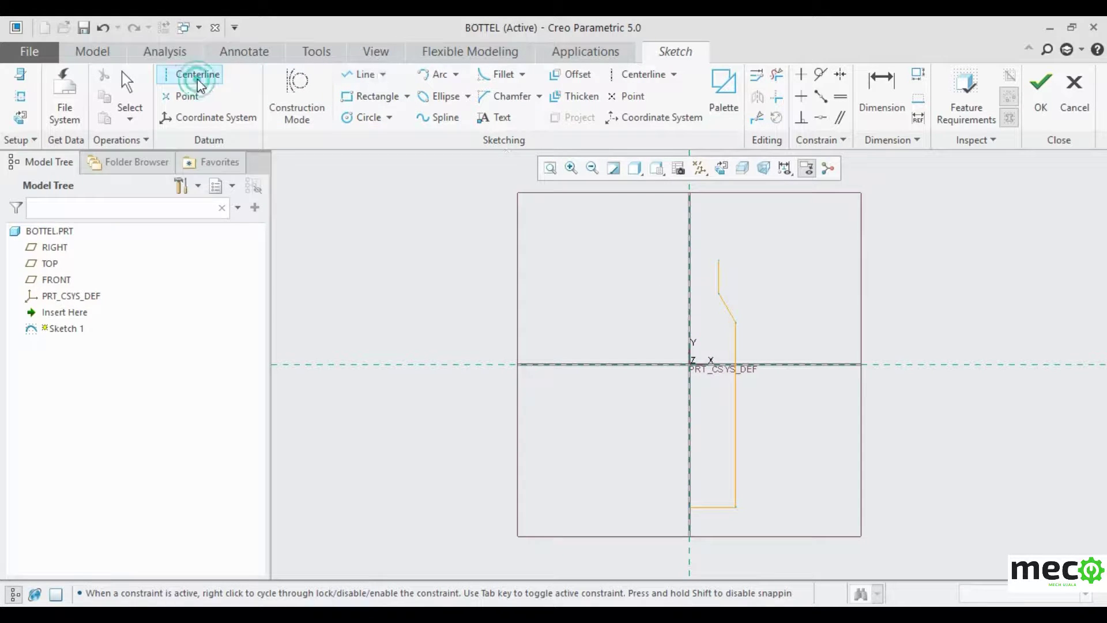
left_click(689, 293)
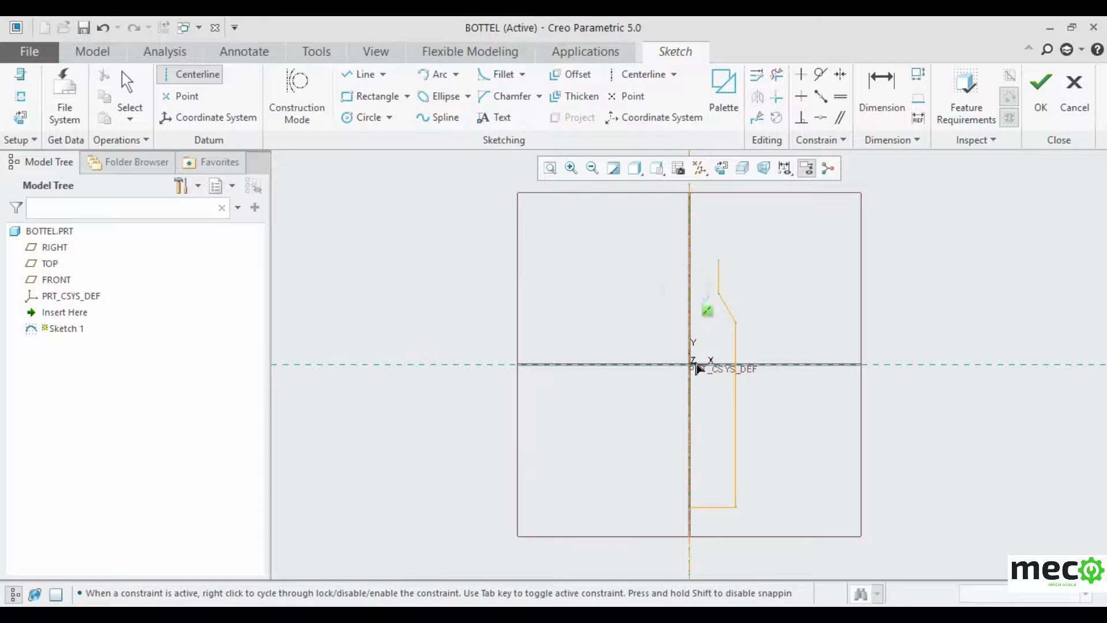
left_click(692, 409)
left_click(1039, 105)
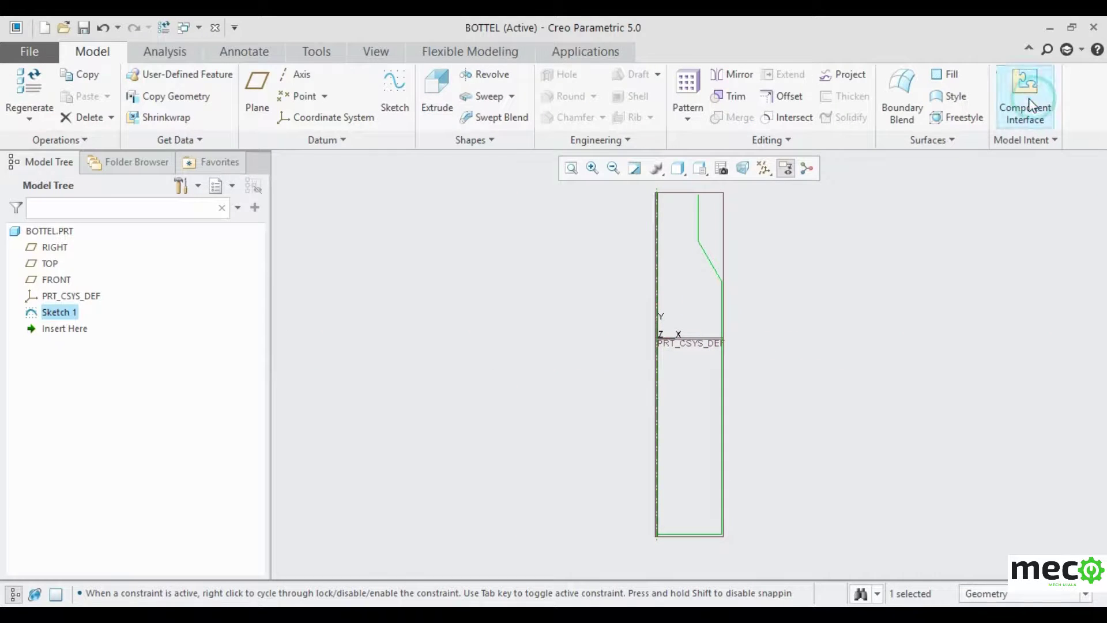
Step: Revolve the bottle profile 360 degrees about its internal centerline as a surface
left_click(491, 74)
mouse_move(489, 324)
middle_mouse_down()
mouse_move(519, 373)
mouse_move(521, 413)
mouse_move(503, 340)
mouse_move(514, 272)
mouse_move(518, 321)
mouse_move(675, 390)
mouse_move(798, 388)
mouse_move(840, 336)
mouse_move(828, 367)
middle_mouse_up()
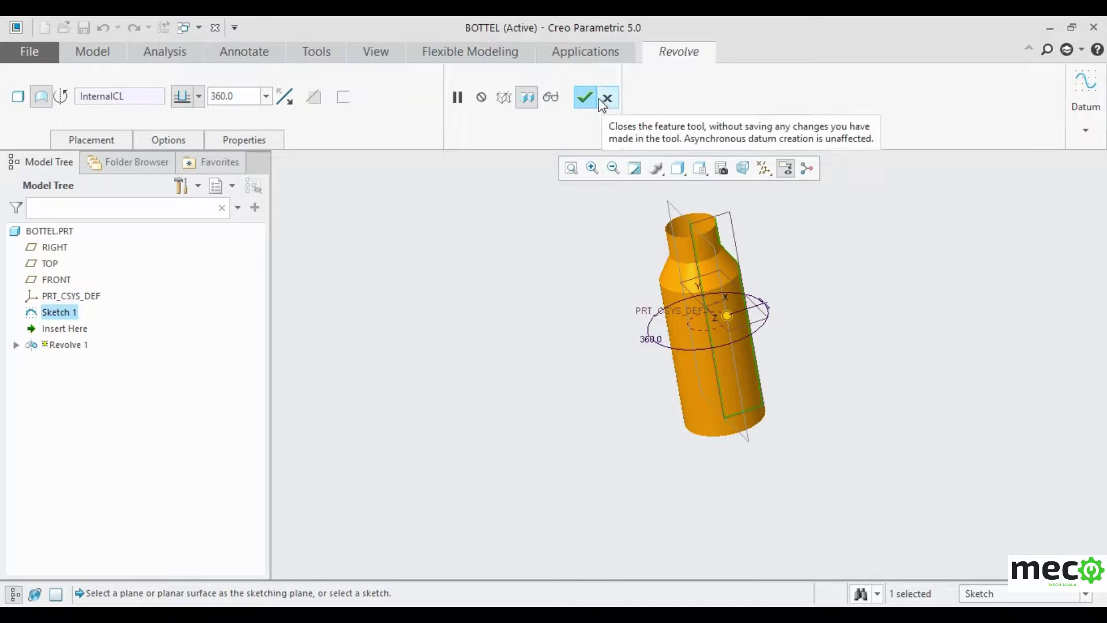
left_click(584, 97)
left_click(462, 238)
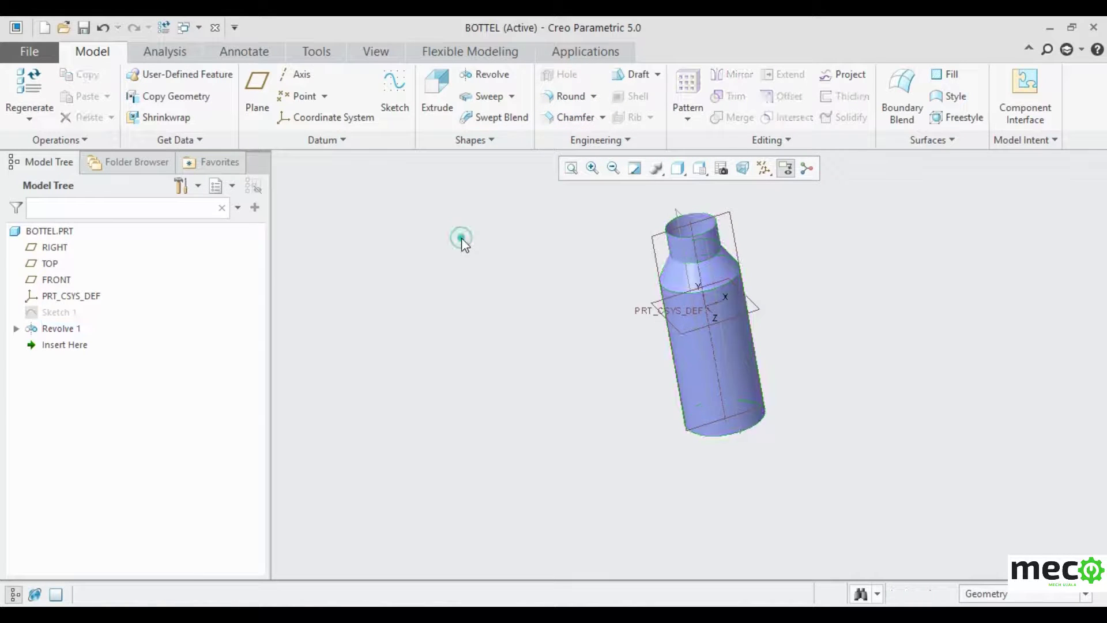
Step: Apply the brown appearance from My Appearances to both sides of the bottle's neck surface
left_click(375, 52)
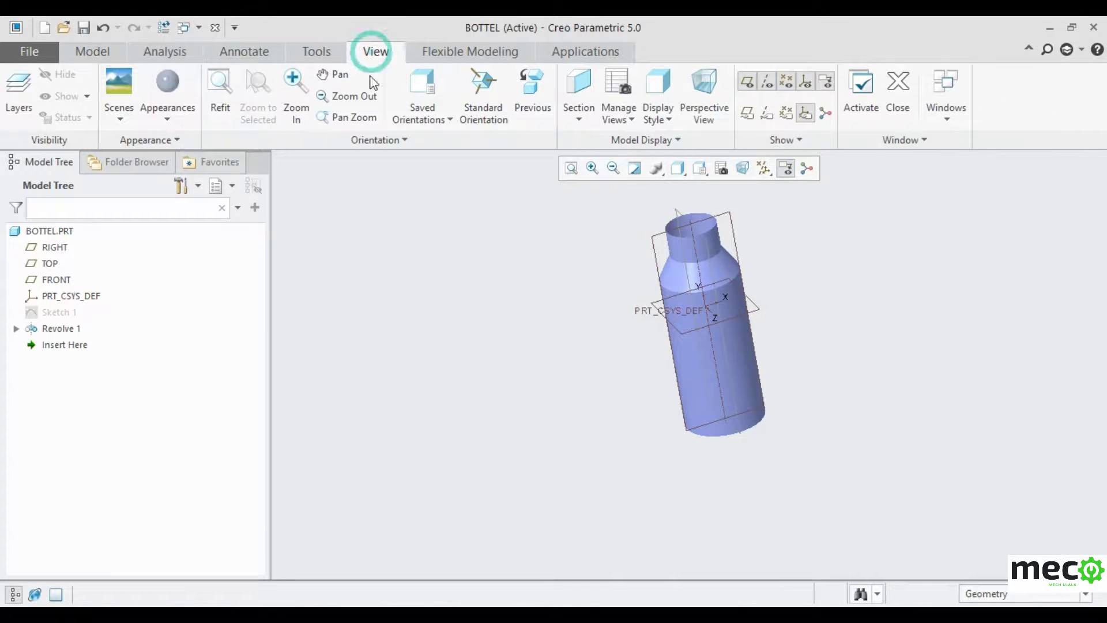
left_click(165, 113)
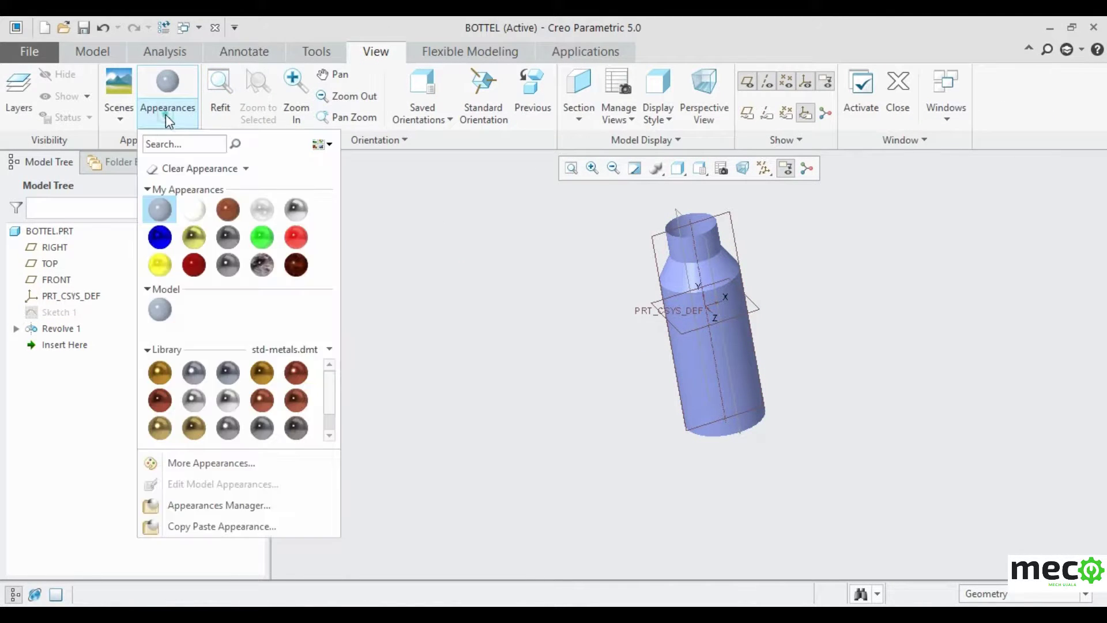
left_click(229, 214)
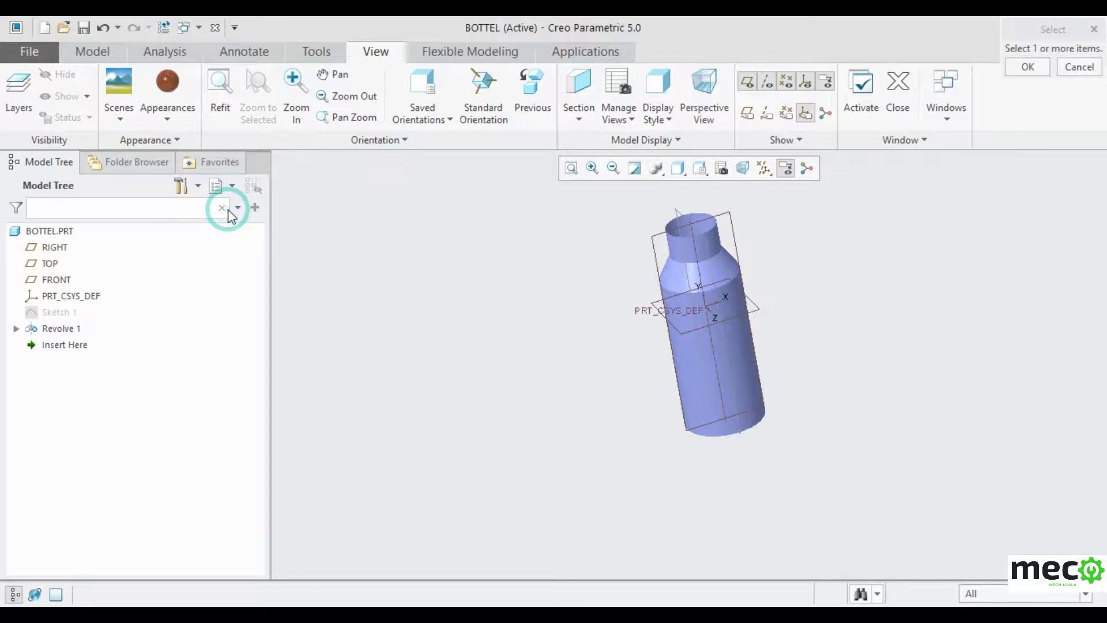
left_click(705, 245)
mouse_move(774, 239)
middle_mouse_down()
mouse_move(779, 249)
mouse_move(828, 242)
mouse_move(829, 230)
middle_mouse_up()
left_click(695, 236, "ctrl")
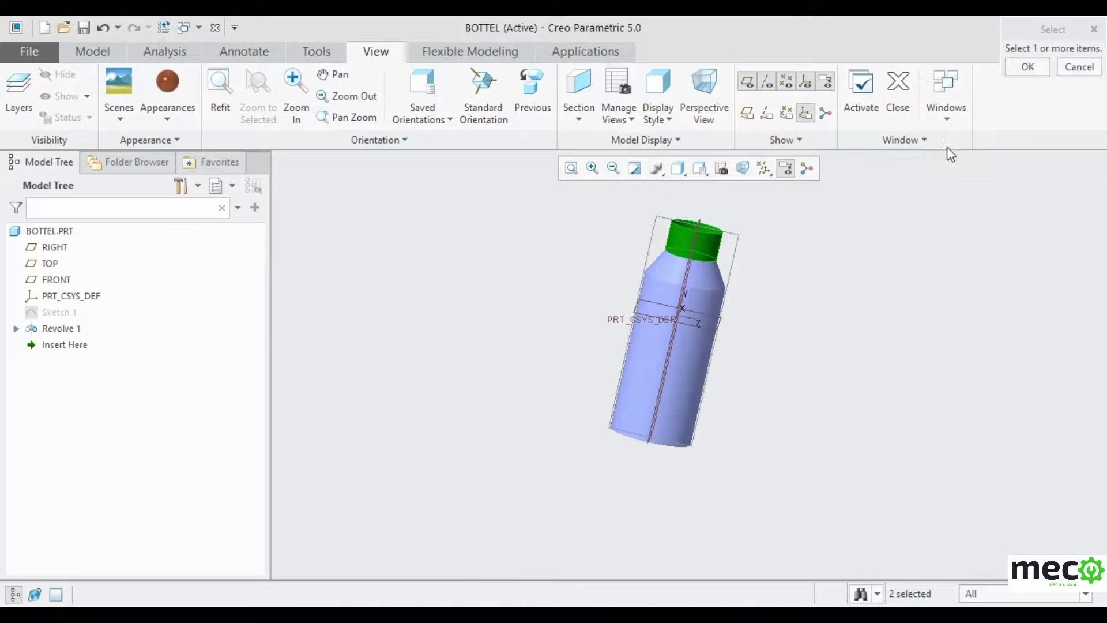
left_click(1028, 66)
left_click(516, 259)
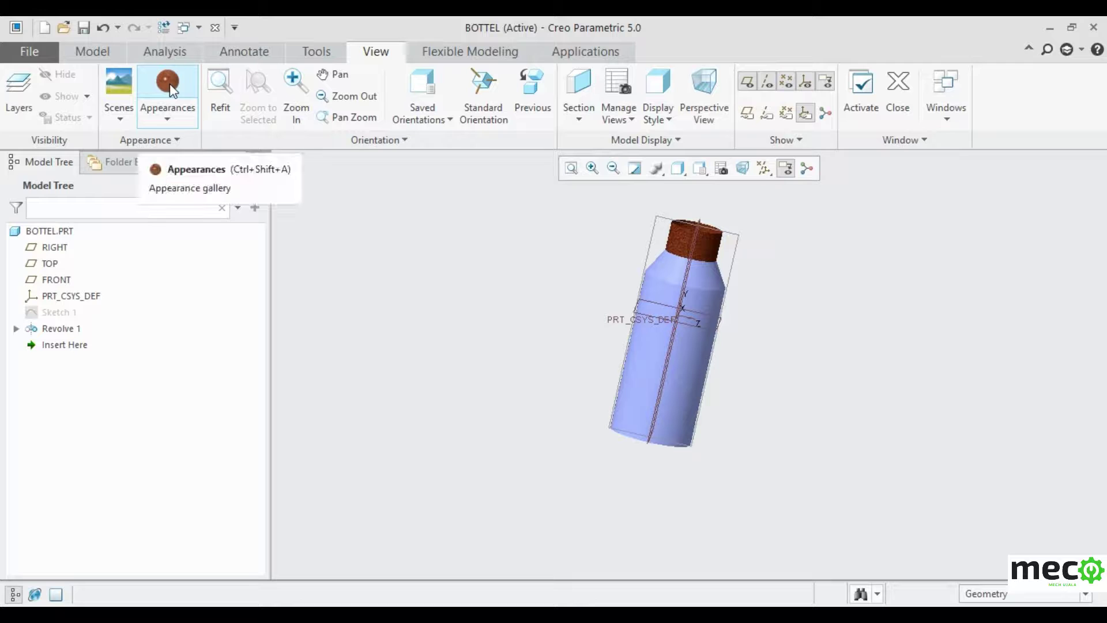
Step: Apply the shiny chrome-like appearance from My Appearances to both sides of the bottle's cylindrical body
left_click(170, 119)
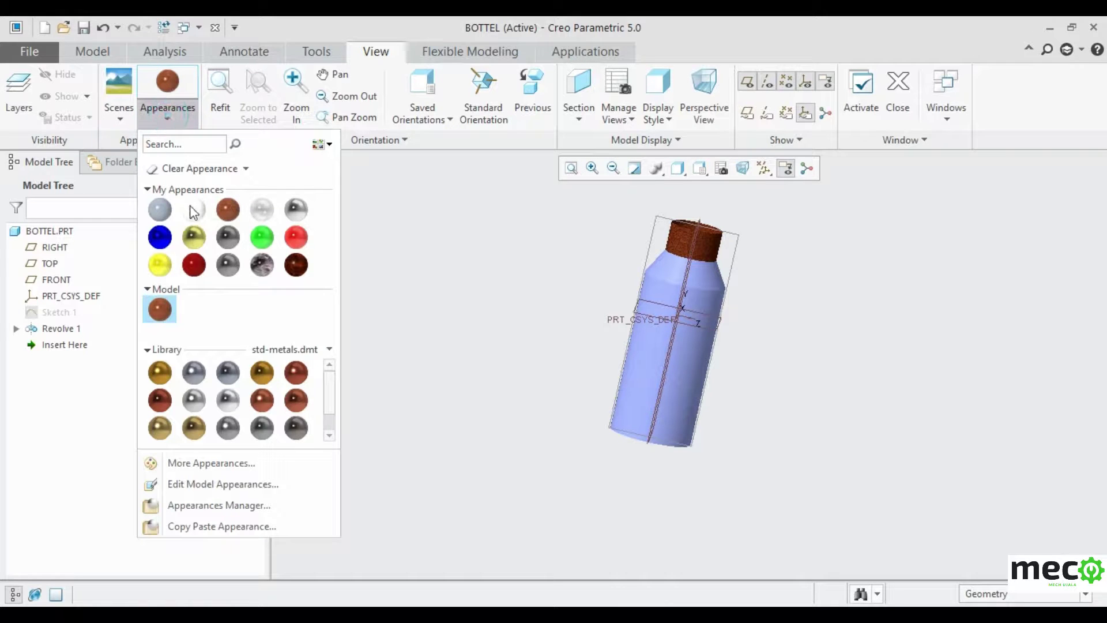
left_click(296, 210)
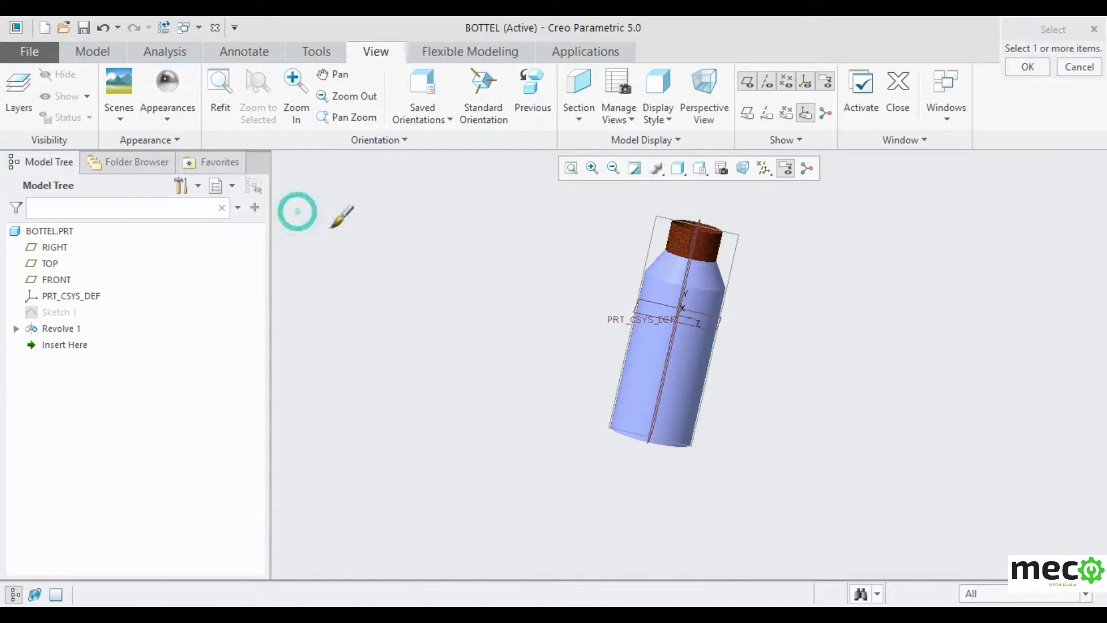
left_click(640, 319)
left_click(704, 346, "ctrl")
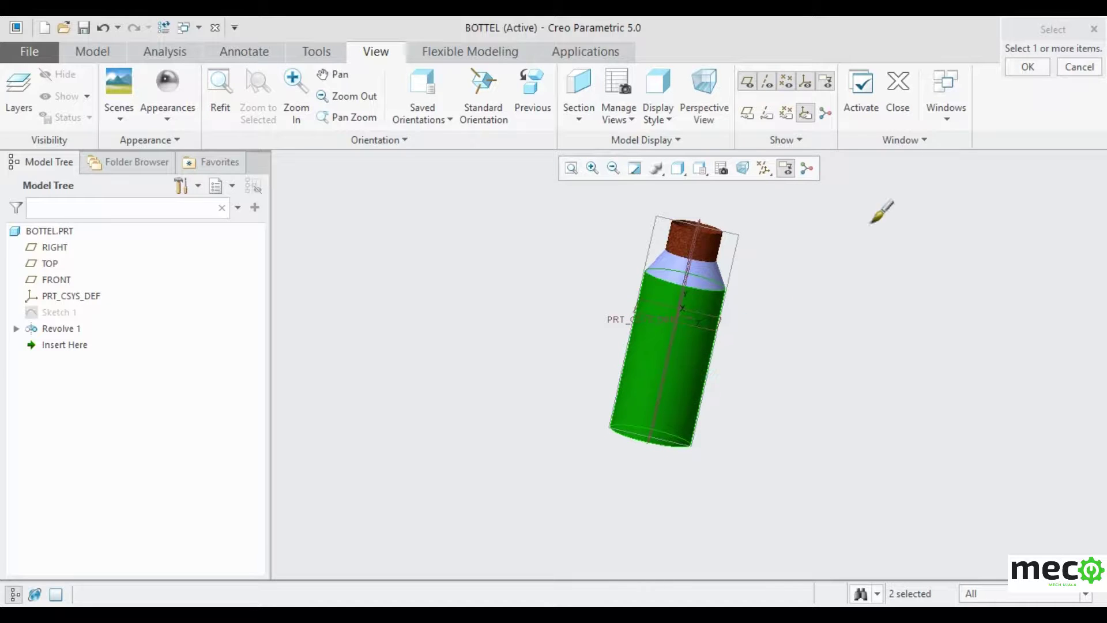
left_click(1028, 67)
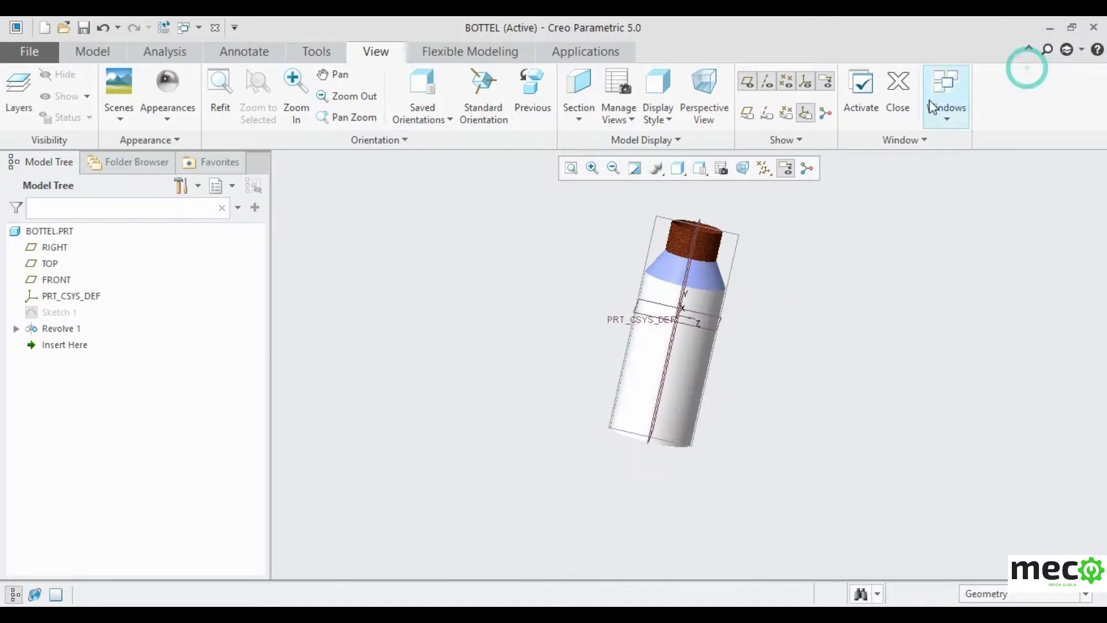
Step: Apply the dark marble-textured appearance from My Appearances to both sides of the bottle's cylindrical body
mouse_move(489, 259)
middle_mouse_down()
mouse_move(546, 235)
mouse_move(556, 255)
mouse_move(496, 231)
mouse_move(499, 240)
middle_mouse_up()
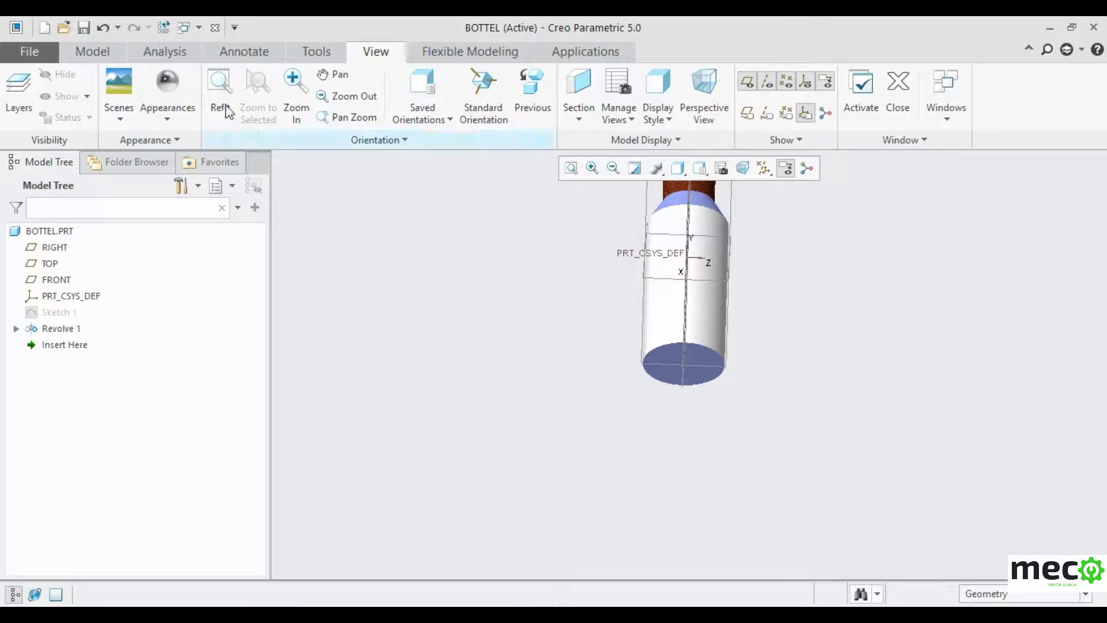
left_click(169, 116)
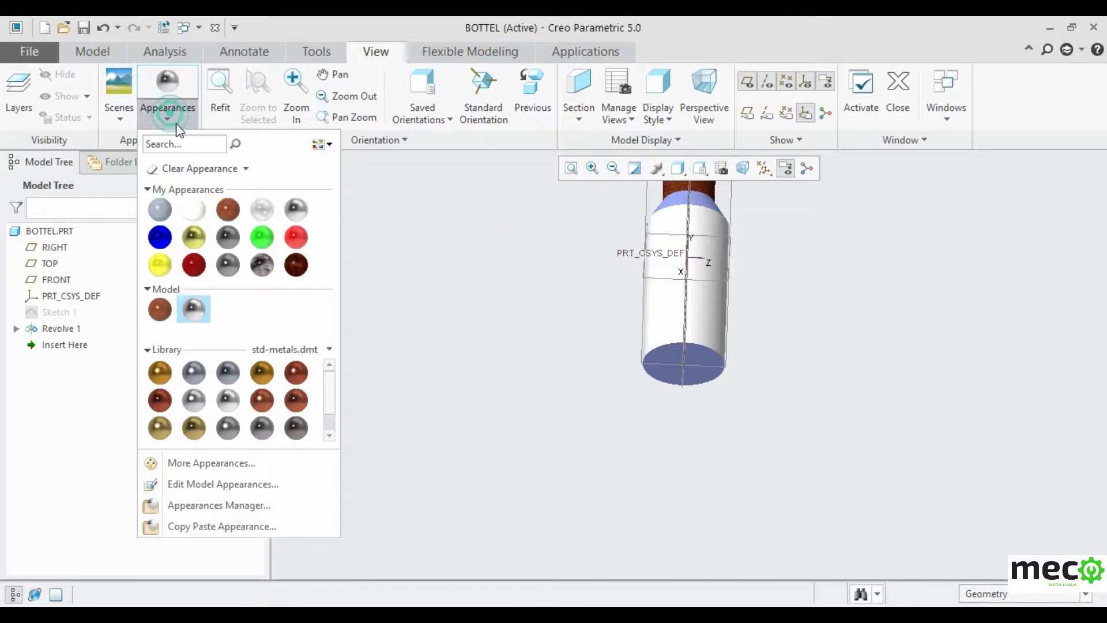
left_click(268, 269)
left_click(679, 297)
left_click(699, 297, "ctrl")
left_click(1027, 67)
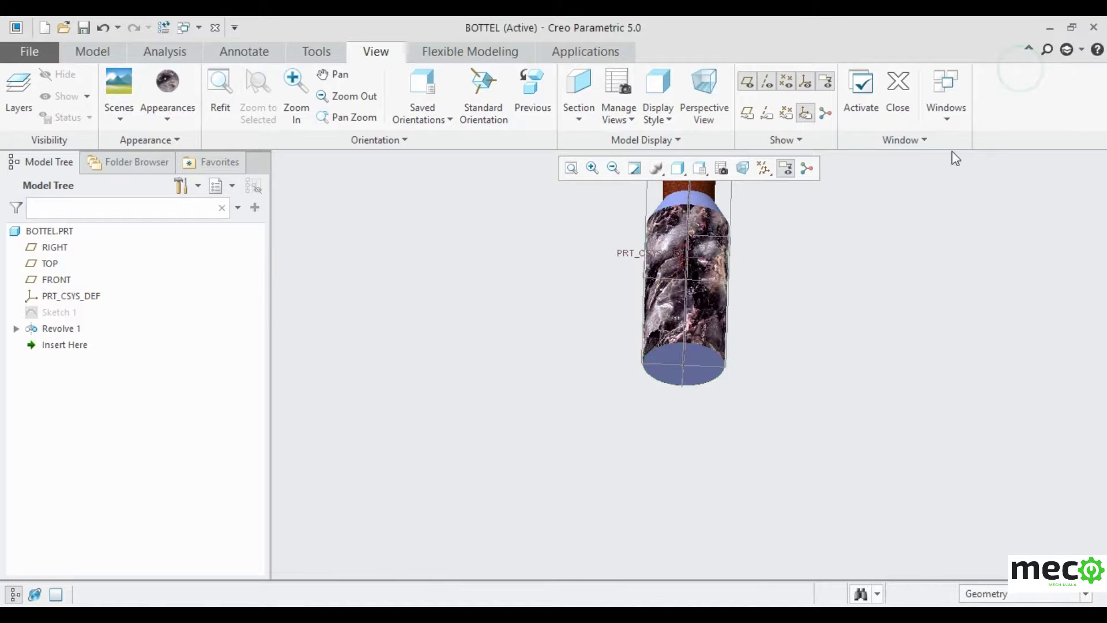
Step: Apply the yellow-gold metallic appearance from My Appearances to the bottle's circular bottom face
middle_click_drag(850, 283, 794, 243)
left_click(173, 107)
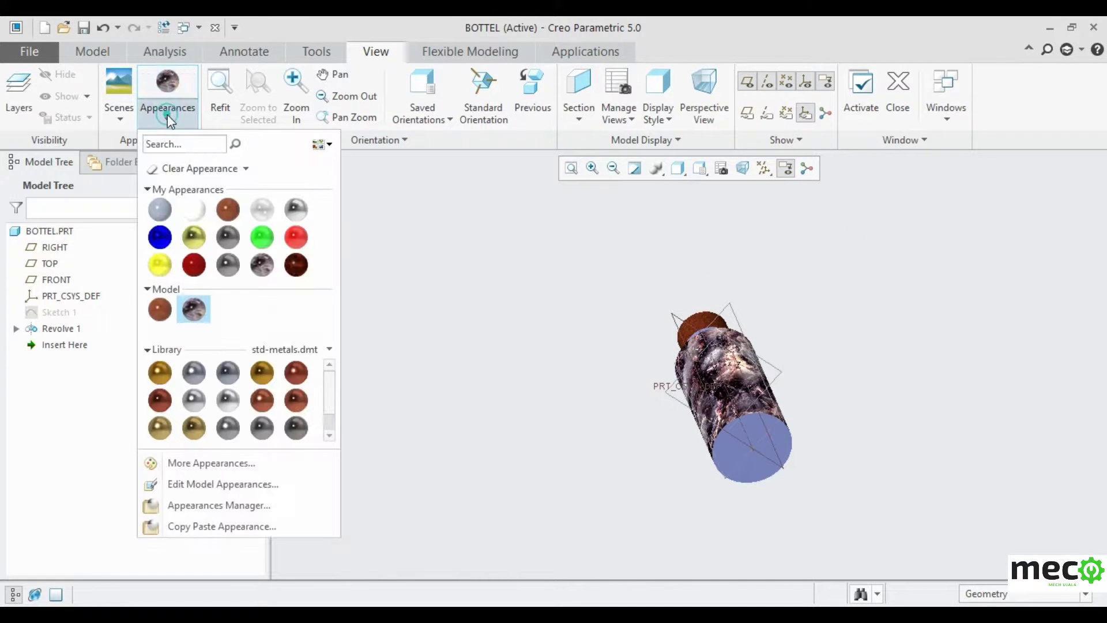
left_click(192, 238)
left_click(779, 447)
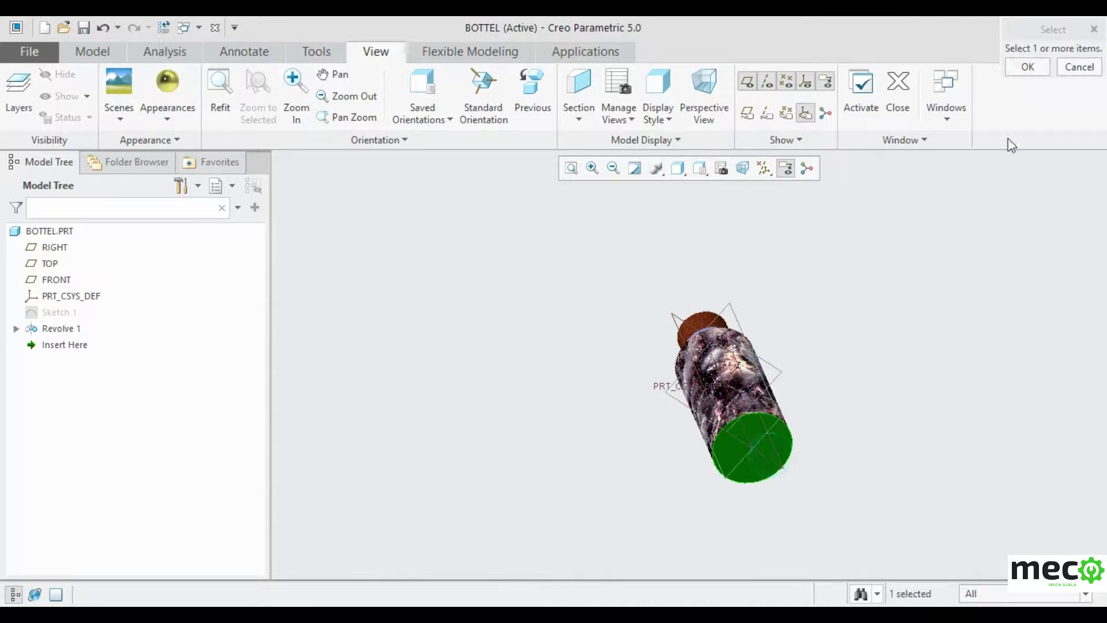
left_click(1028, 68)
Step: Apply the reddish copper appearance from the std-metals.dmt library to both sides of the bottle's sloped shoulder
middle_click_drag(606, 297, 758, 207)
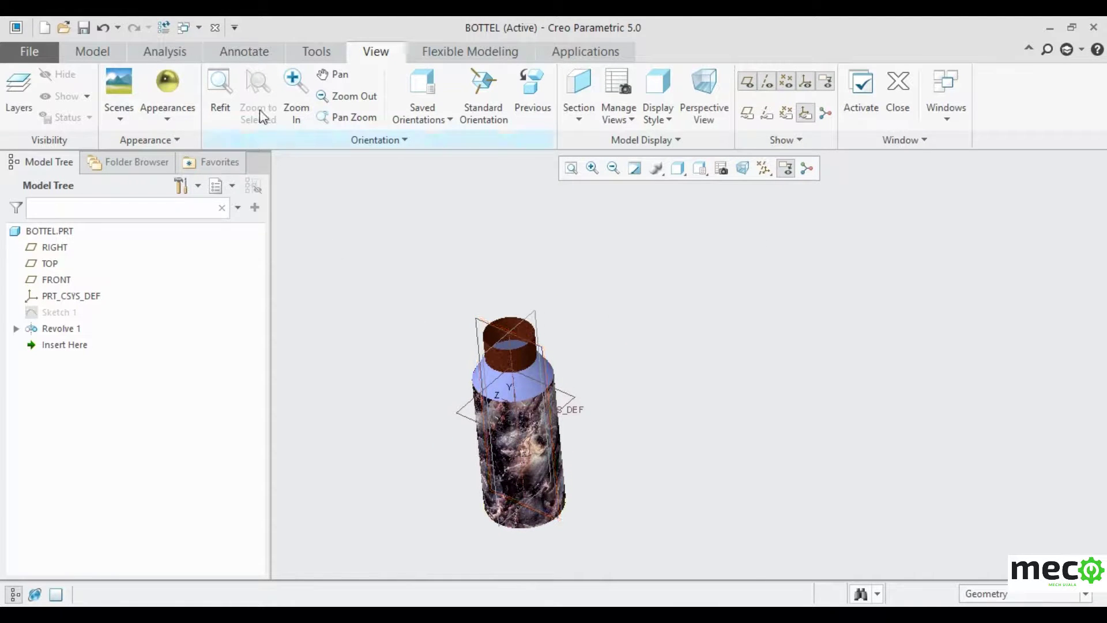
left_click(168, 107)
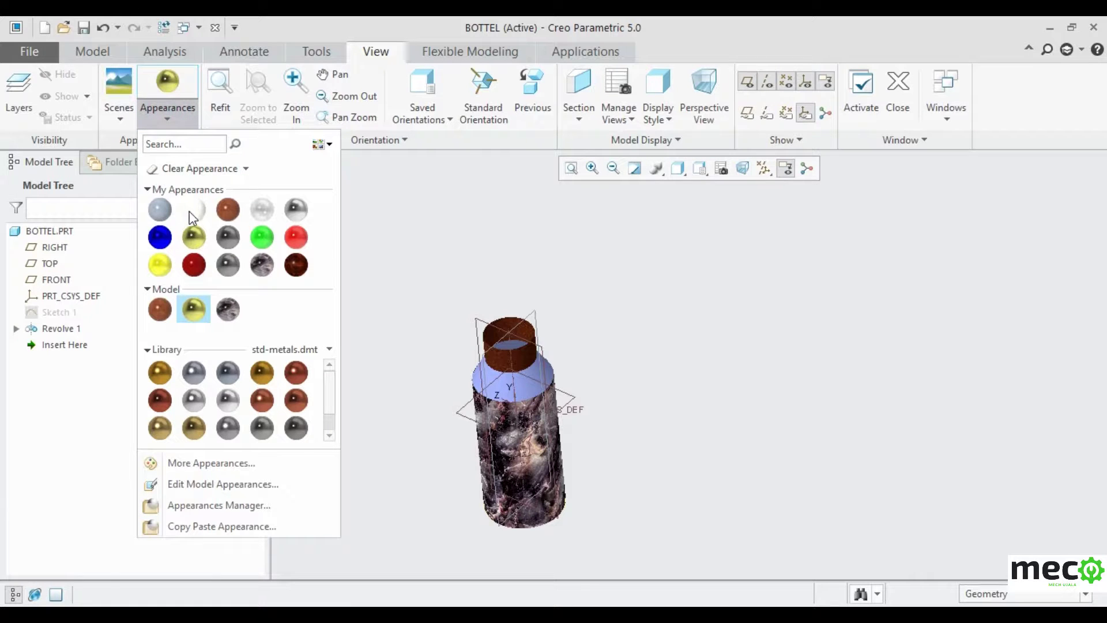
left_click(295, 373)
left_click(499, 375)
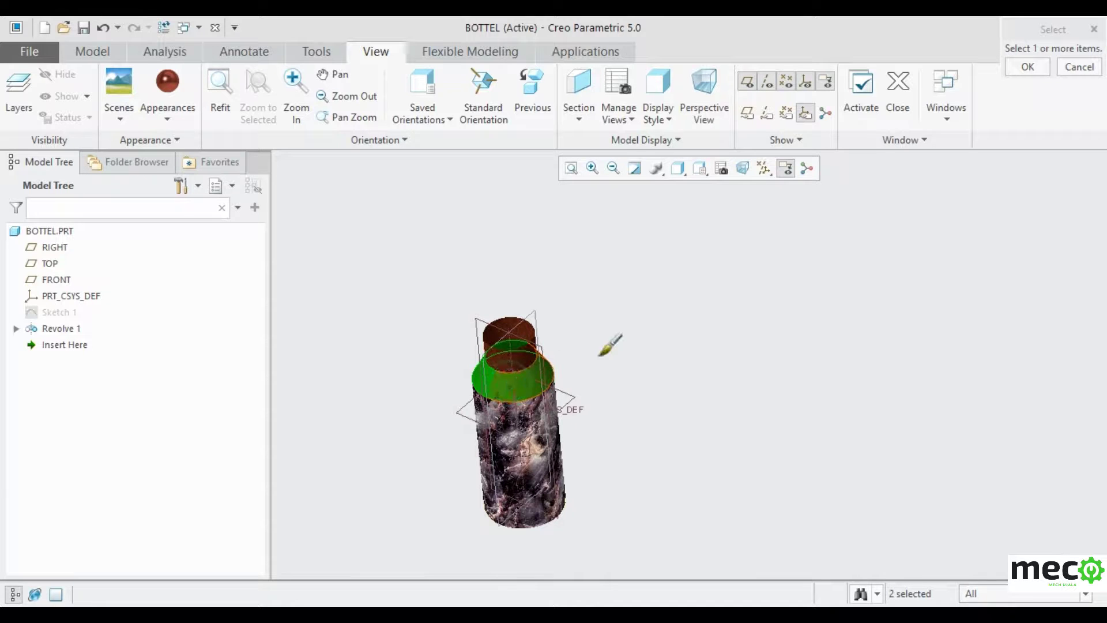
left_click(1028, 67)
Step: Start a solid Helical Sweep and open its profile sketch on the RIGHT datum plane, viewed square to the sketch plane
mouse_move(813, 287)
middle_mouse_down()
mouse_move(868, 262)
mouse_move(871, 275)
mouse_move(866, 285)
mouse_move(830, 275)
mouse_move(831, 260)
middle_mouse_up()
scroll(672, 287, "up", 5)
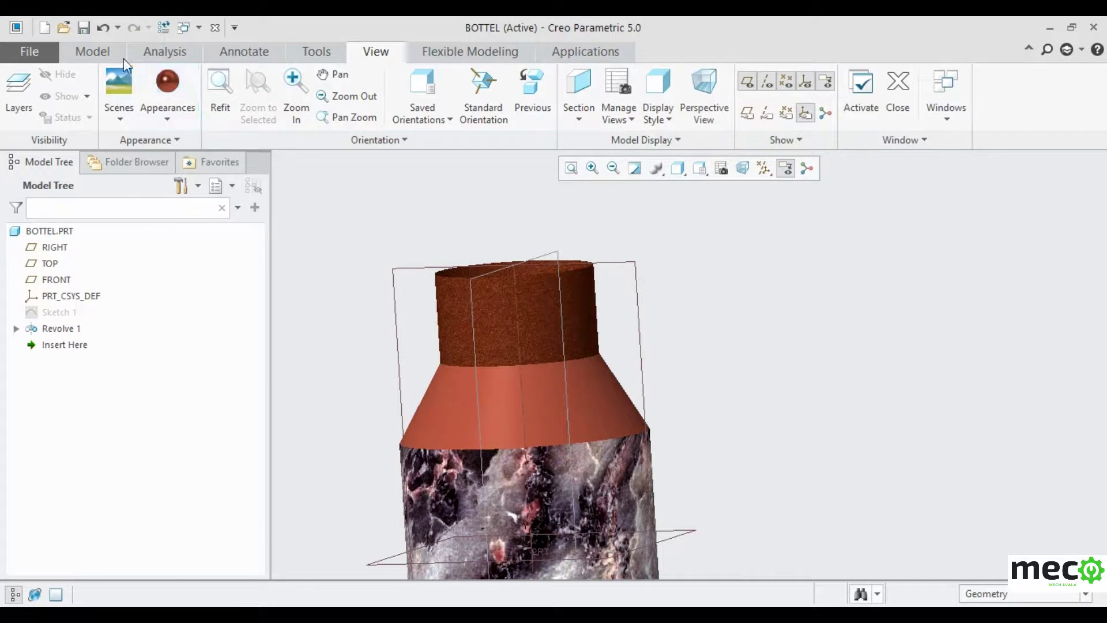
left_click(96, 52)
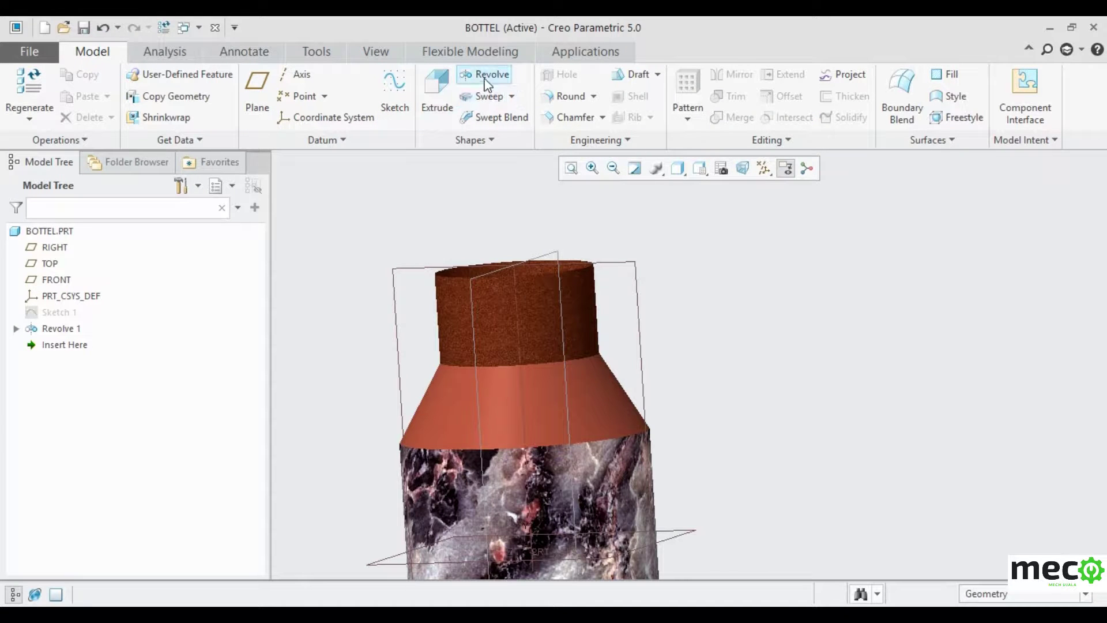
left_click(510, 100)
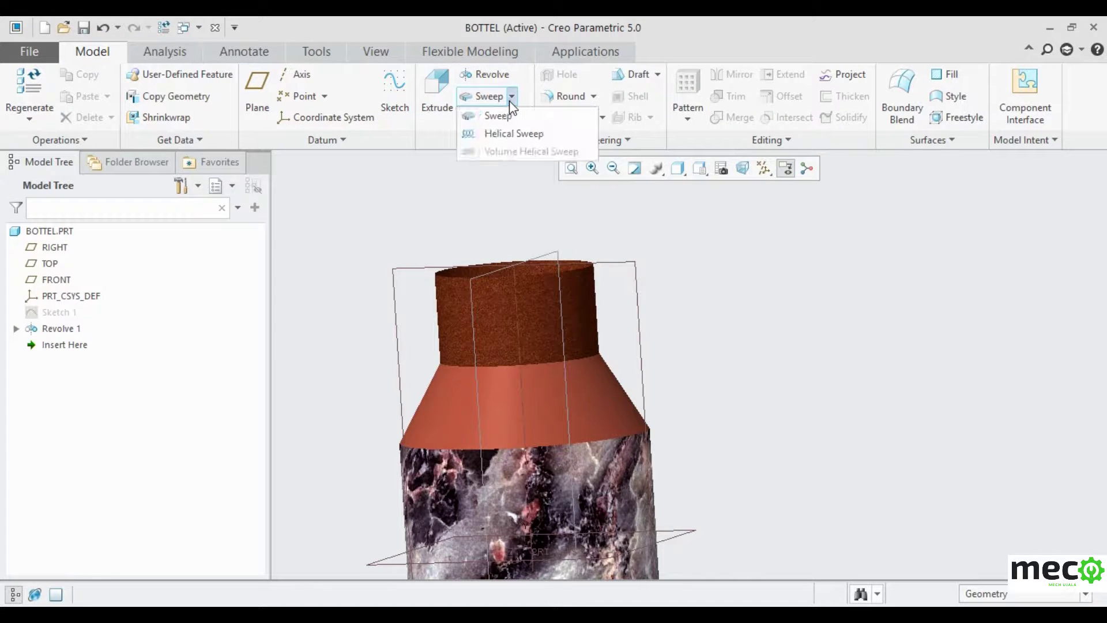
left_click(510, 134)
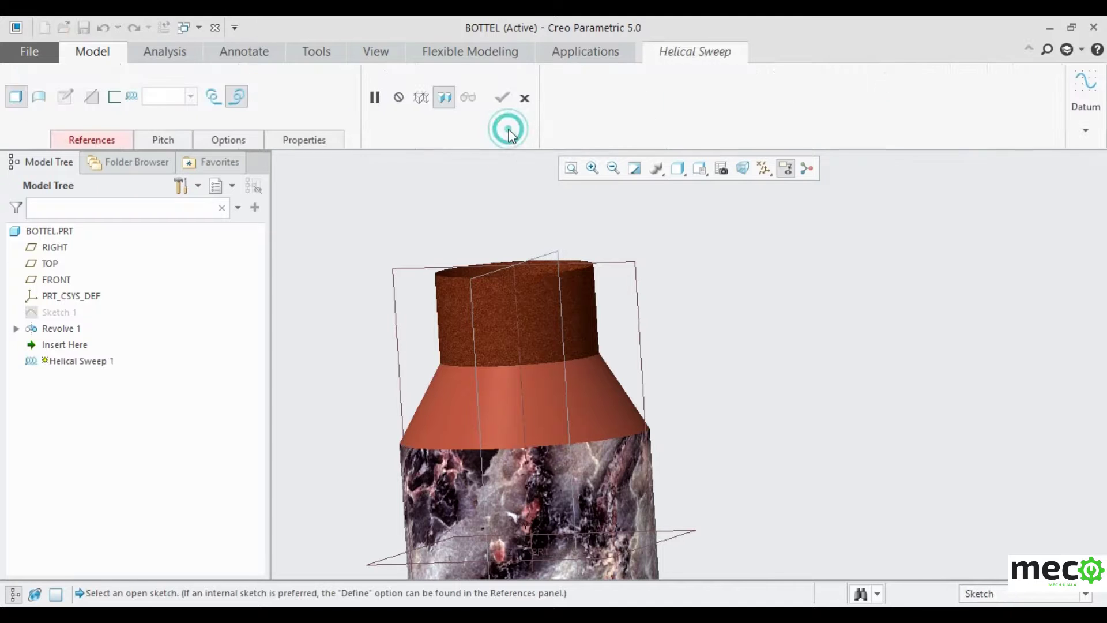
left_click(113, 139)
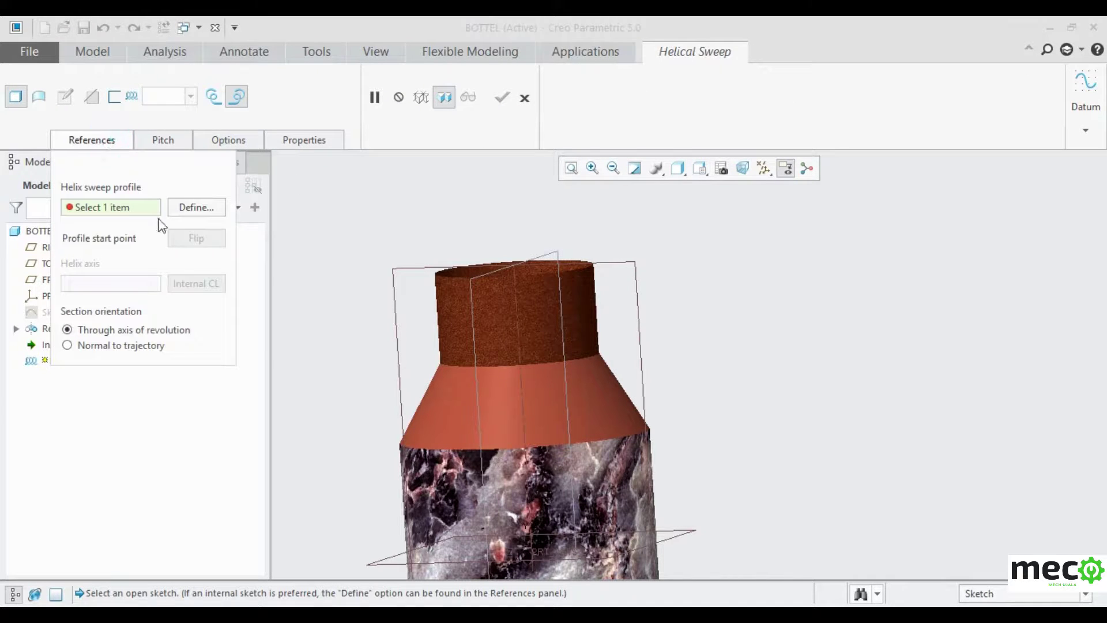
left_click(178, 206)
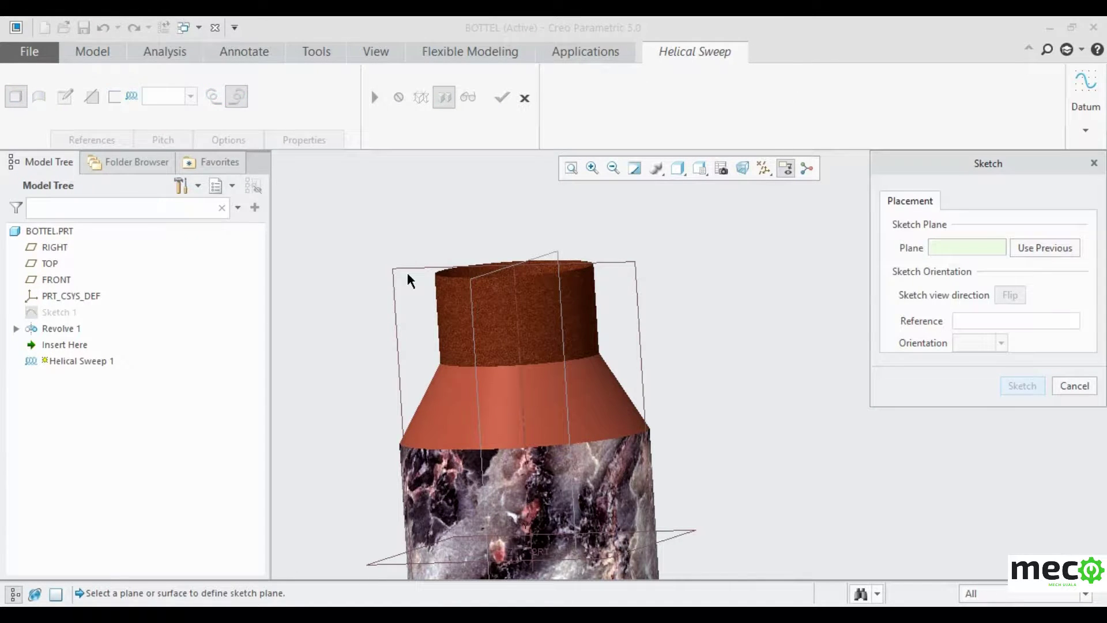
left_click(403, 265)
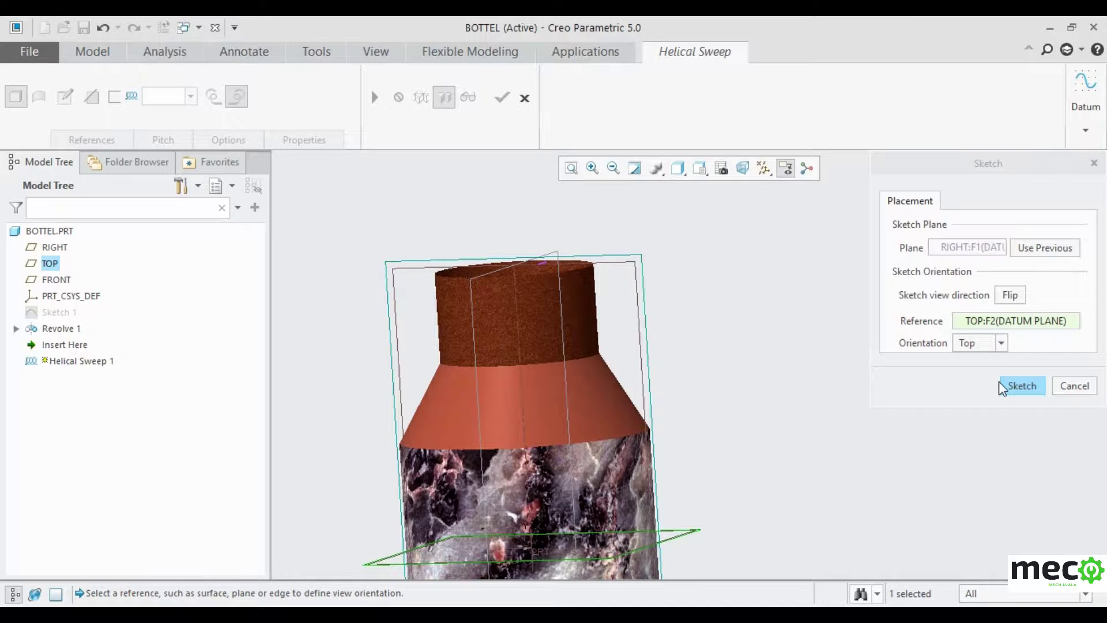
left_click(1016, 387)
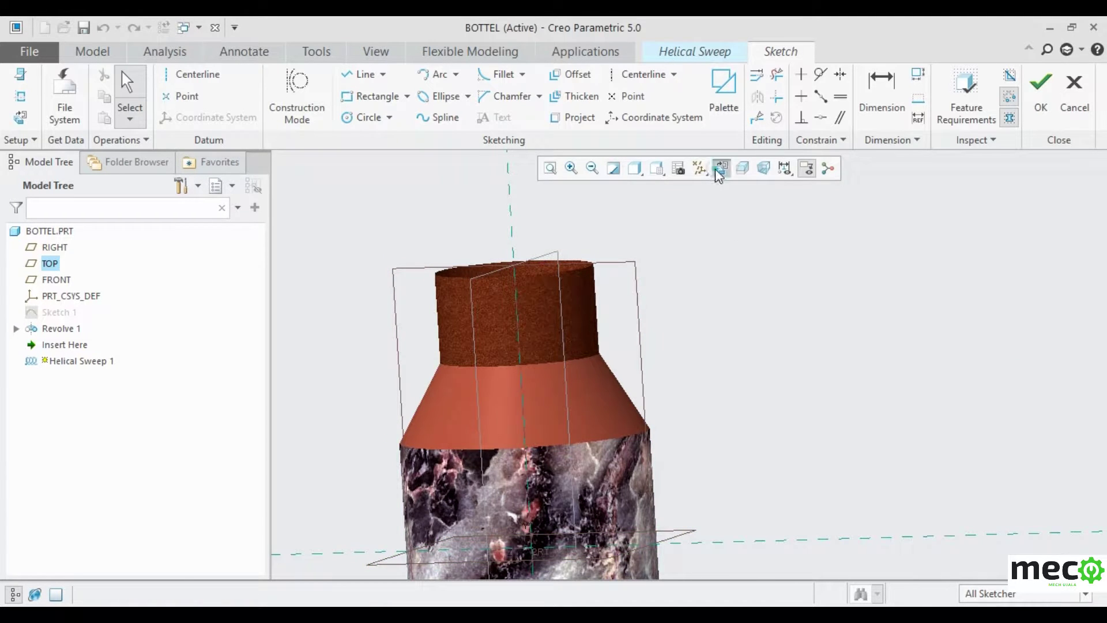
left_click(720, 170)
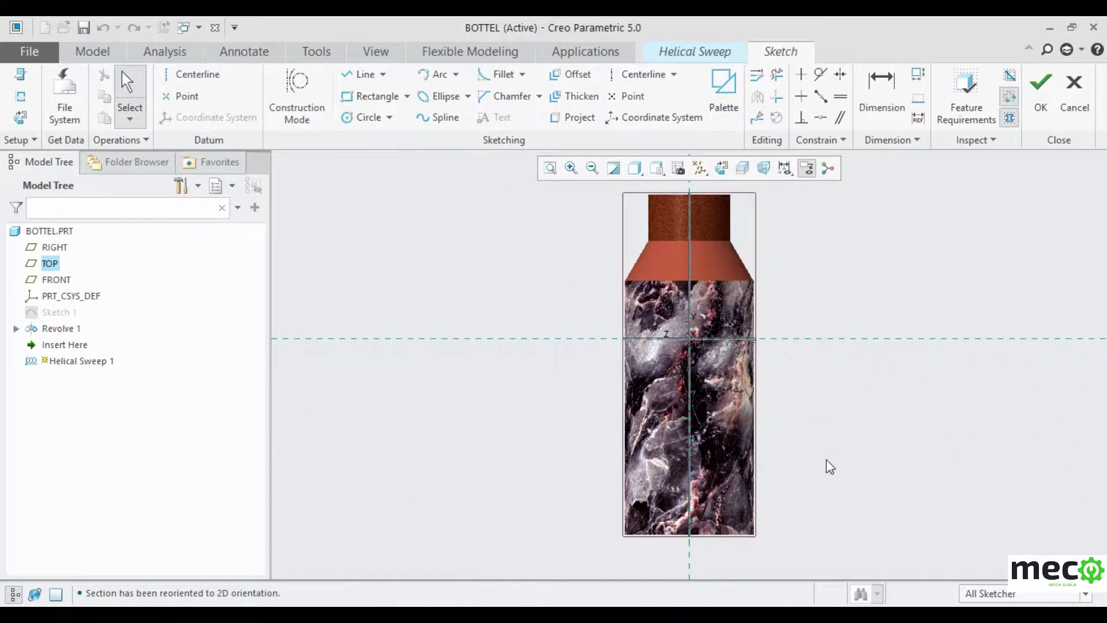
Step: Add the neck's outer silhouette edge and its top rim edge as references for the profile sketch
scroll(813, 365, "down", 1)
scroll(781, 287, "up", 6)
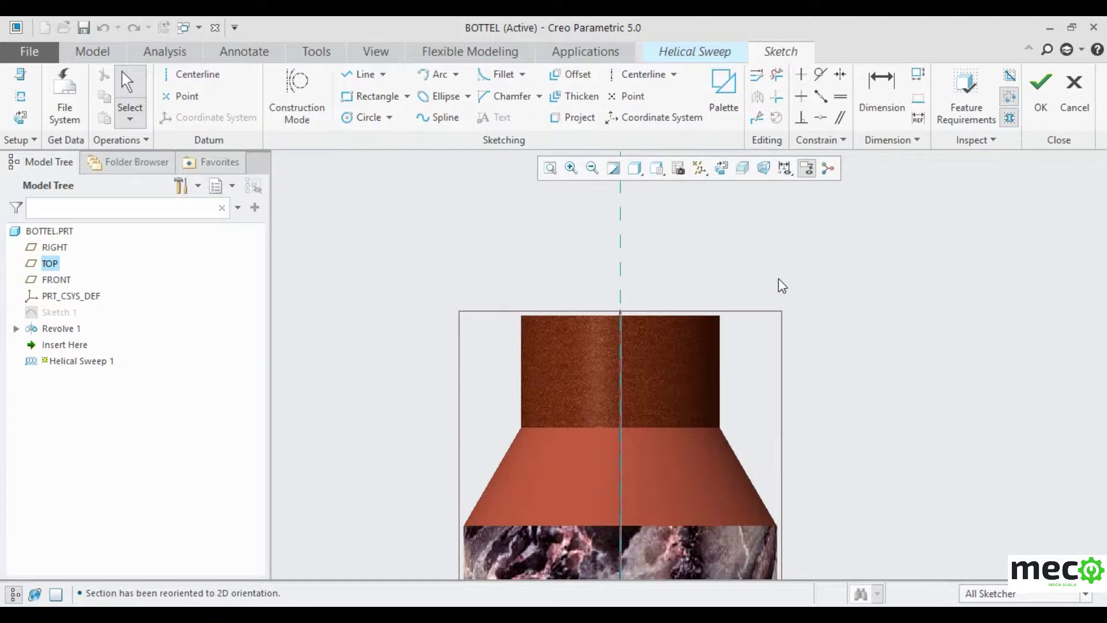
scroll(780, 282, "up", 1)
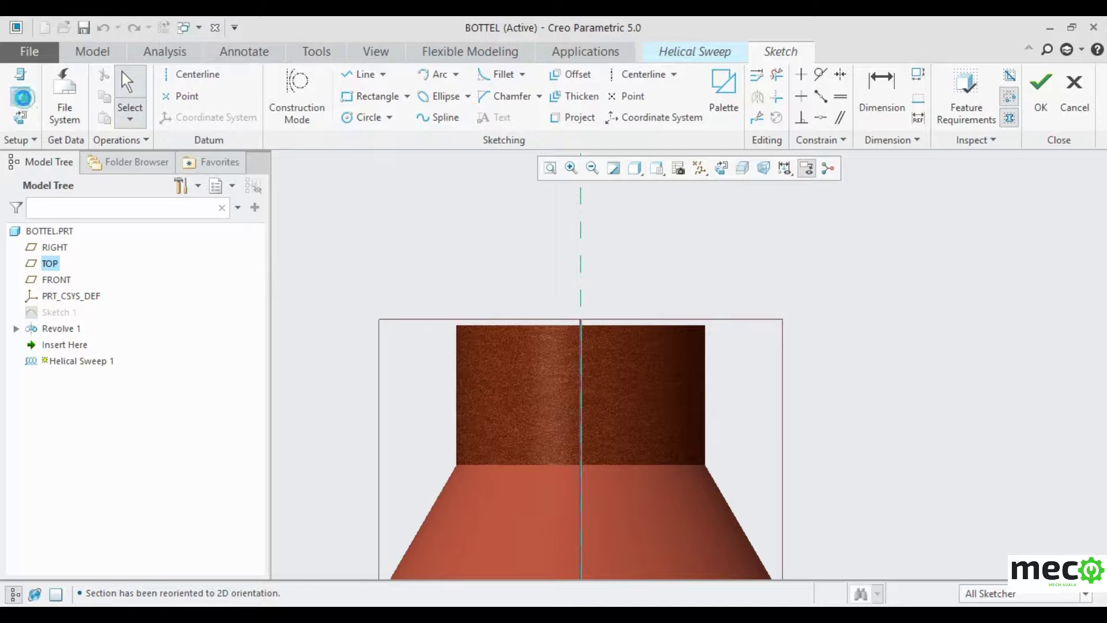
left_click(22, 96)
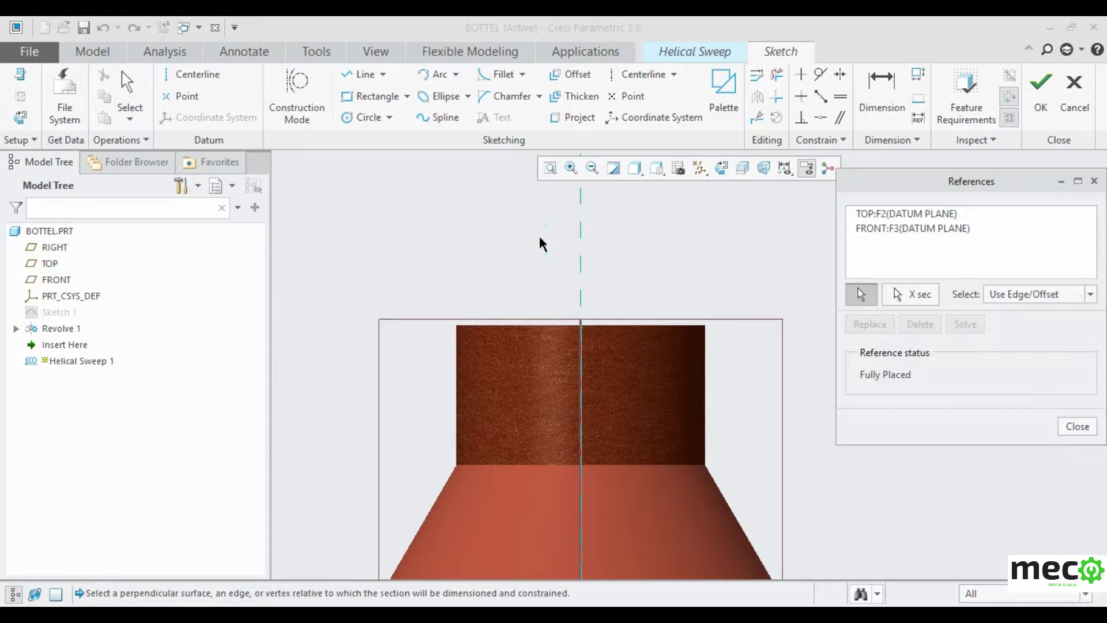
left_click(707, 350)
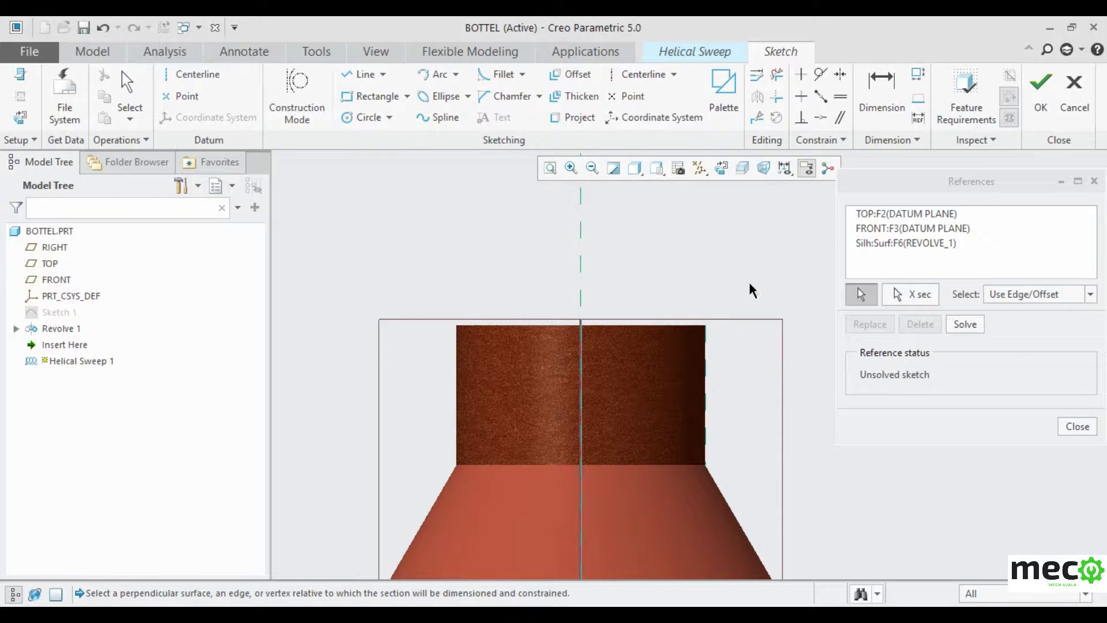
left_click(639, 325)
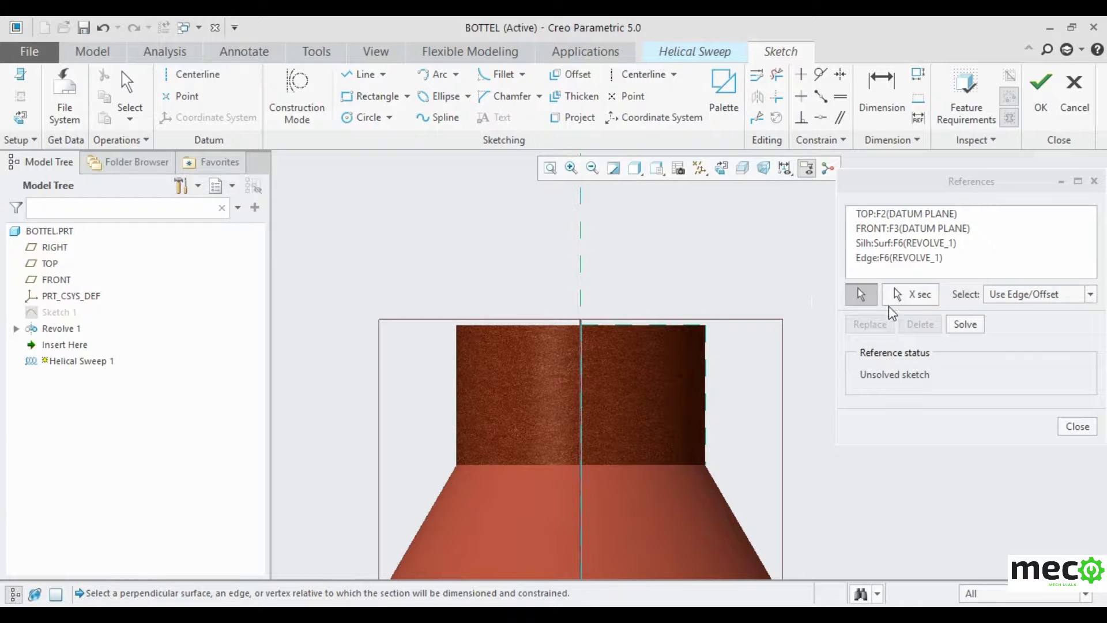
left_click(1077, 426)
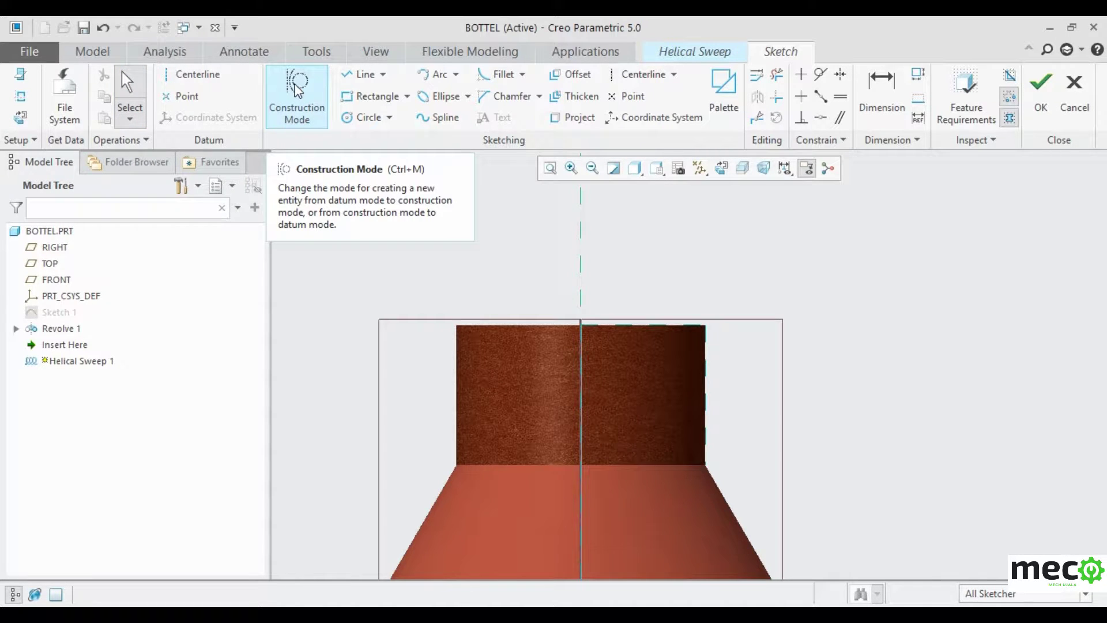
Step: Place a vertical datum centerline along the bottle's central axis as the helix axis
left_click(194, 75)
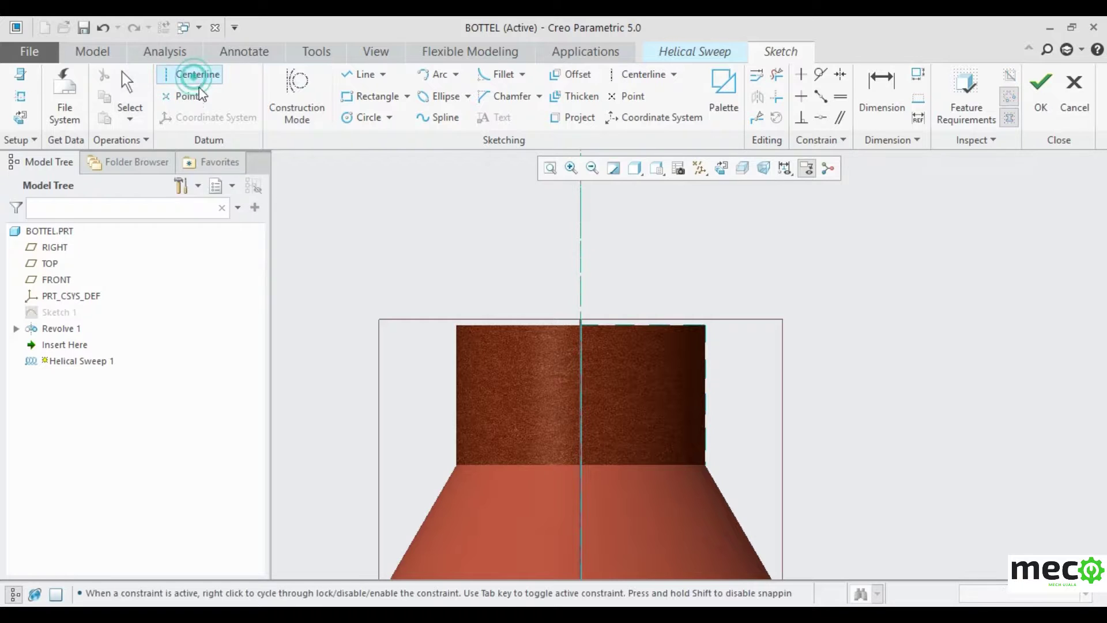
left_click(581, 344)
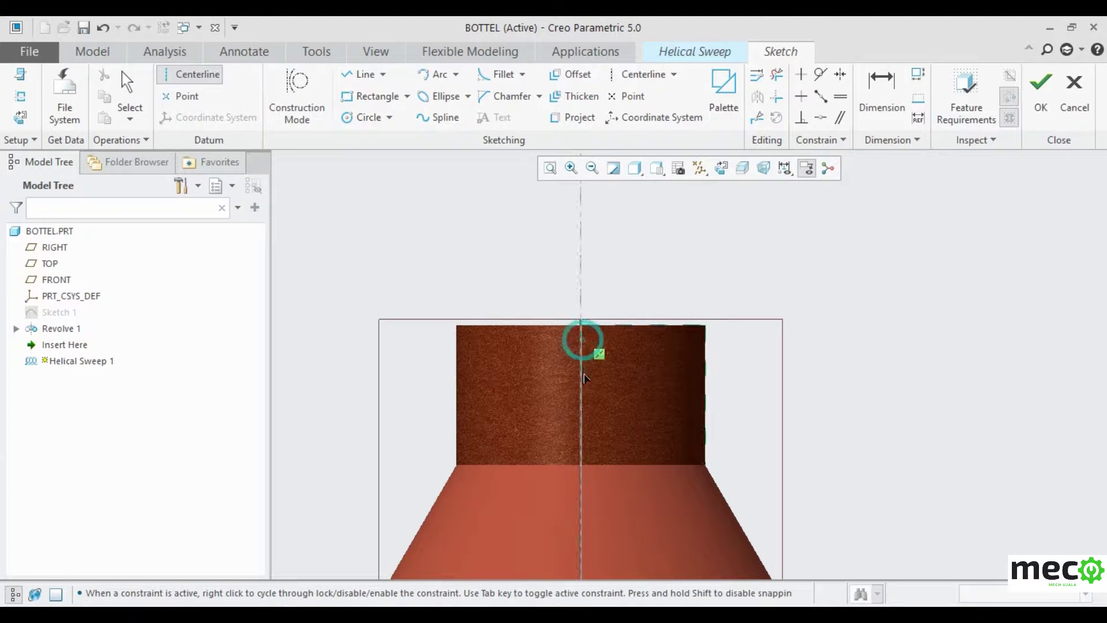
left_click(581, 387)
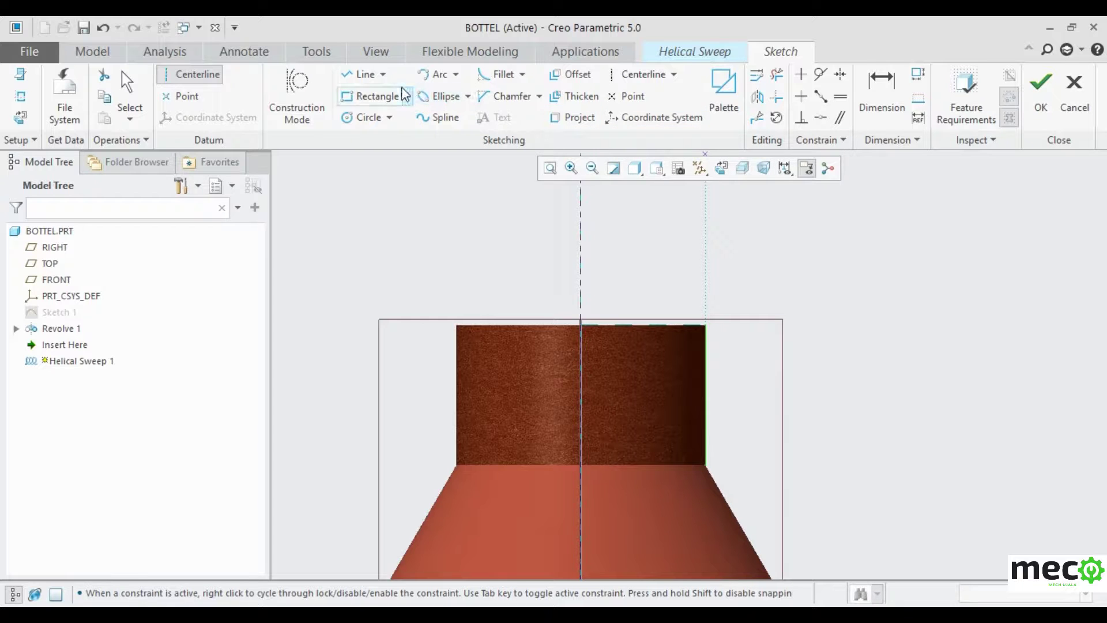
Step: Sketch a vertical line down the neck's outer edge from the rim to just above the shoulder, and finish the profile sketch
left_click(366, 73)
left_click(705, 326)
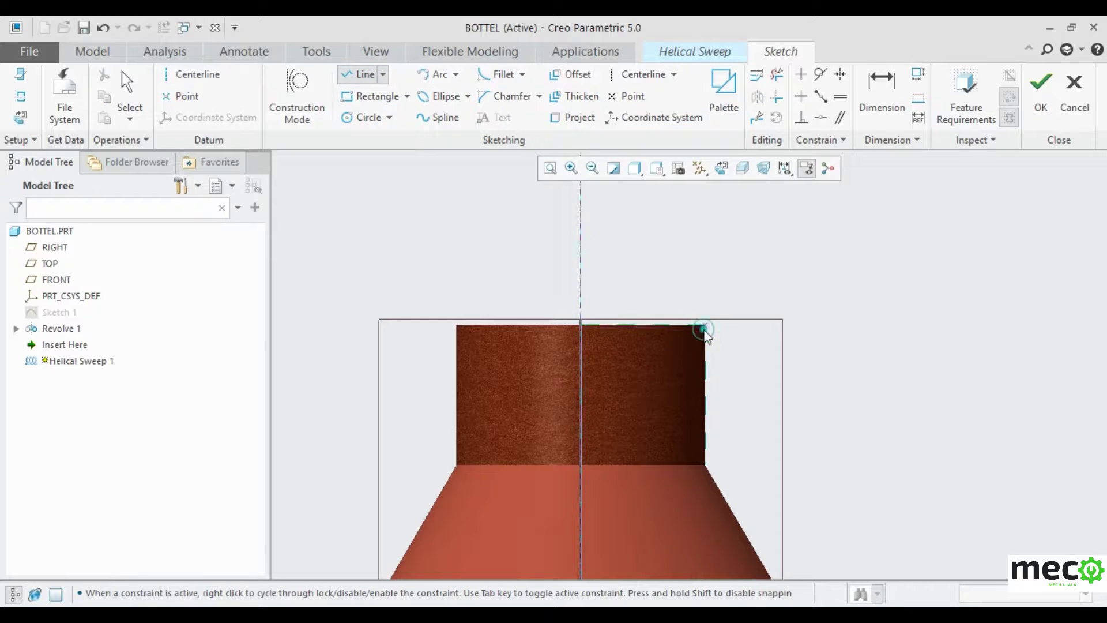
left_click(705, 454)
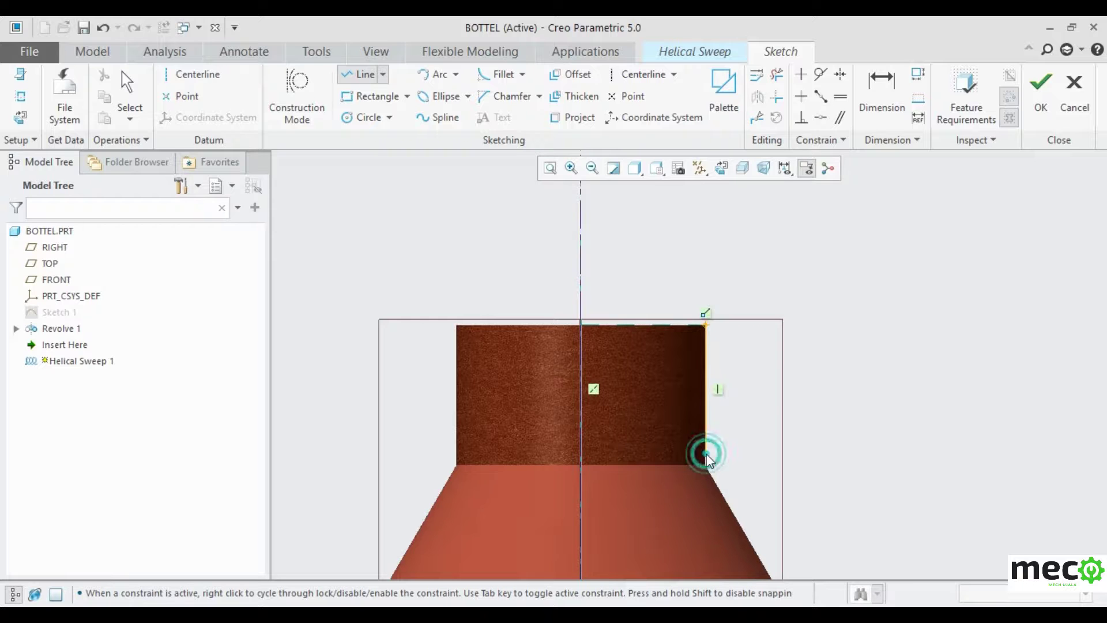
middle_click(893, 309)
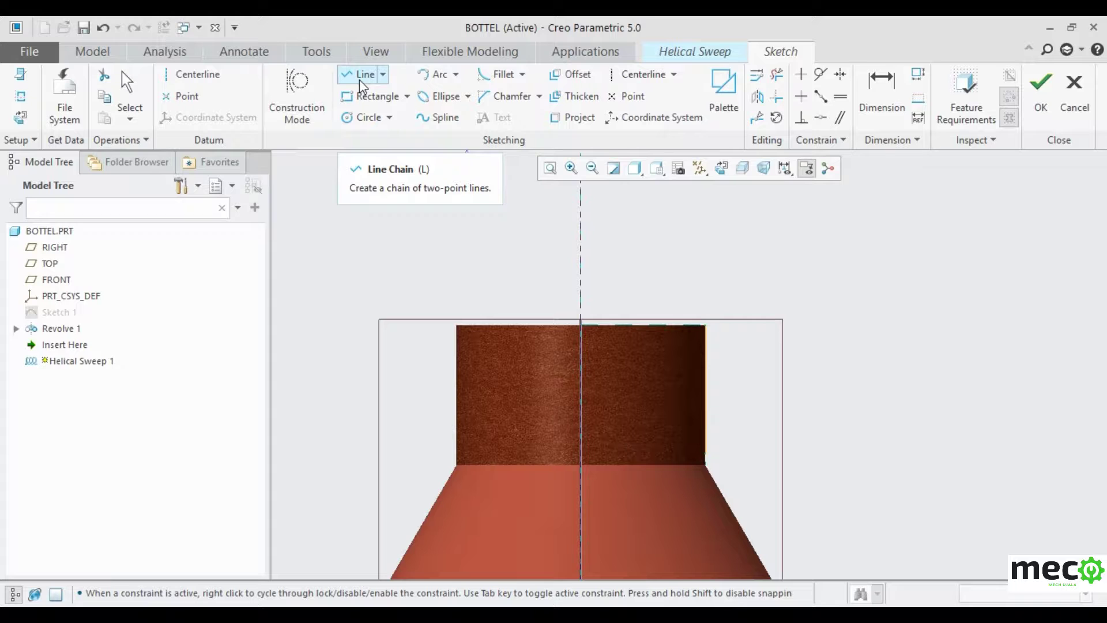
left_click(1038, 98)
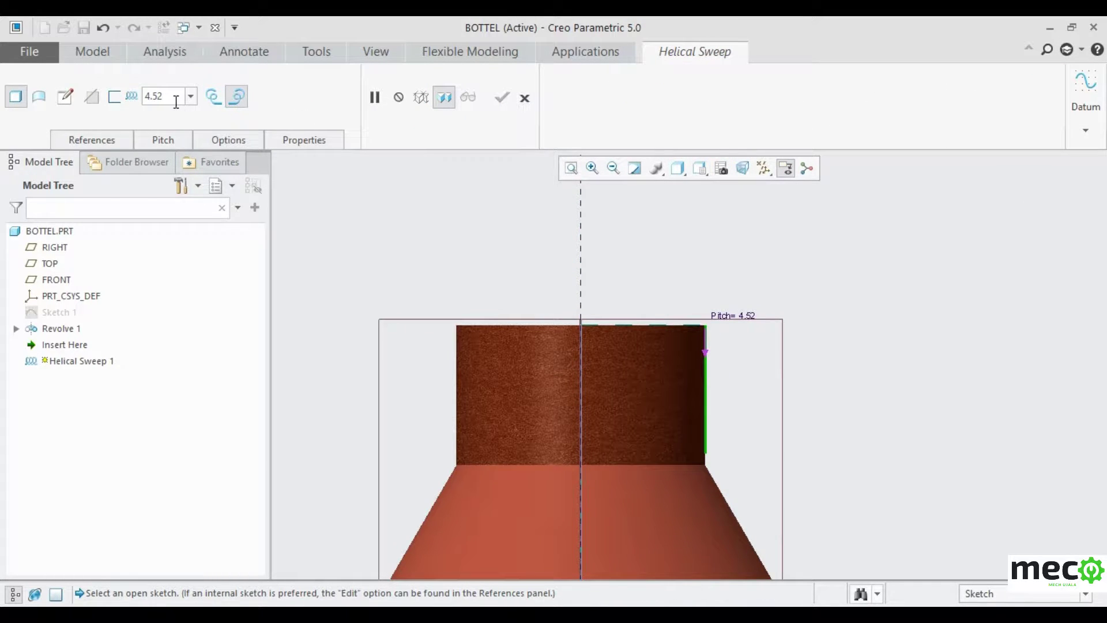
Step: Sketch the sweep section as a closed triangle at the neck's upper outer corner, pointing inward, with a vertical side about 7.45 long
left_click(66, 96)
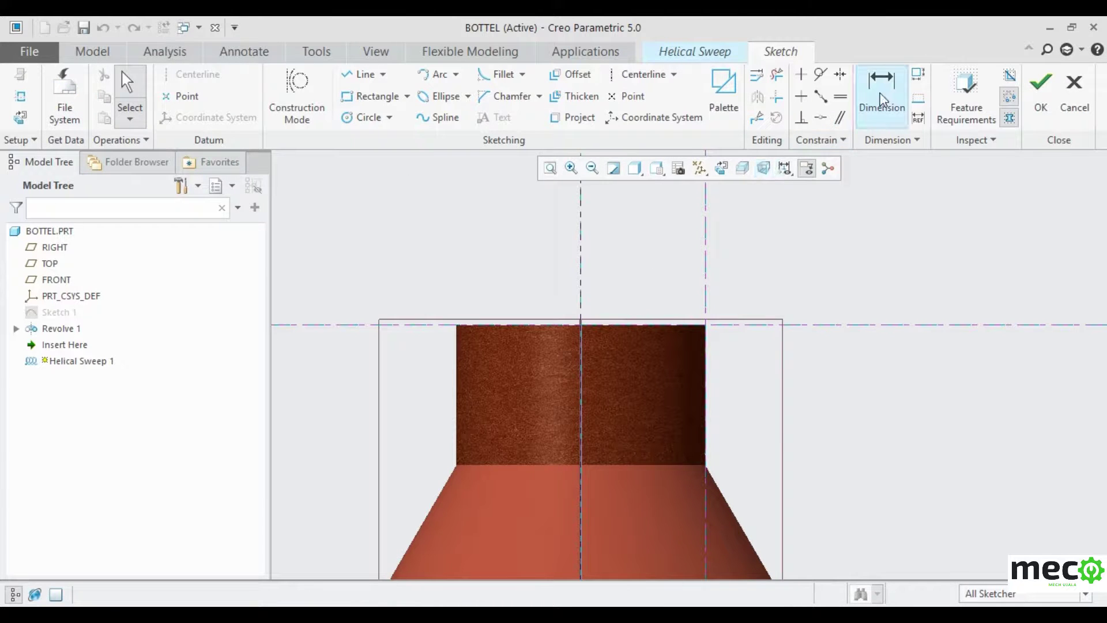
left_click(361, 79)
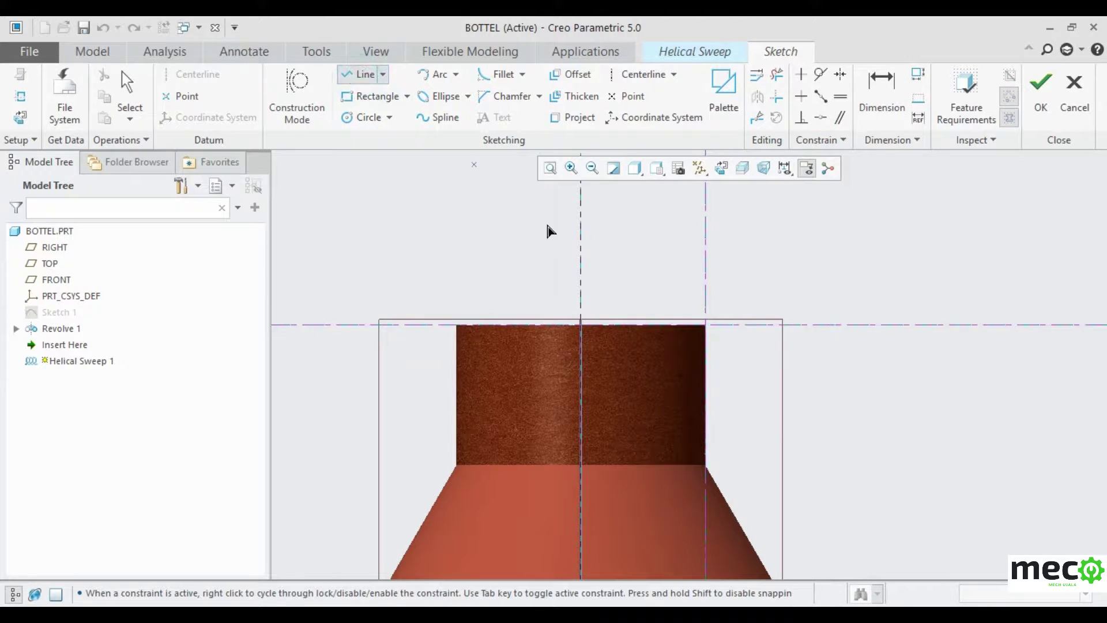
left_click(705, 326)
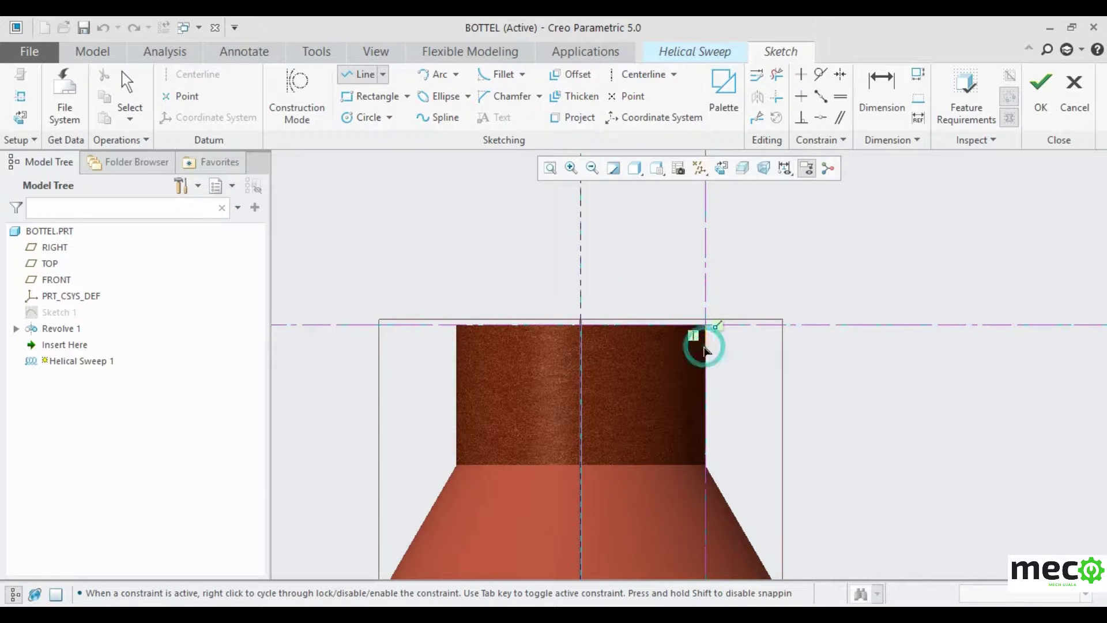
left_click(689, 338)
left_click(706, 346)
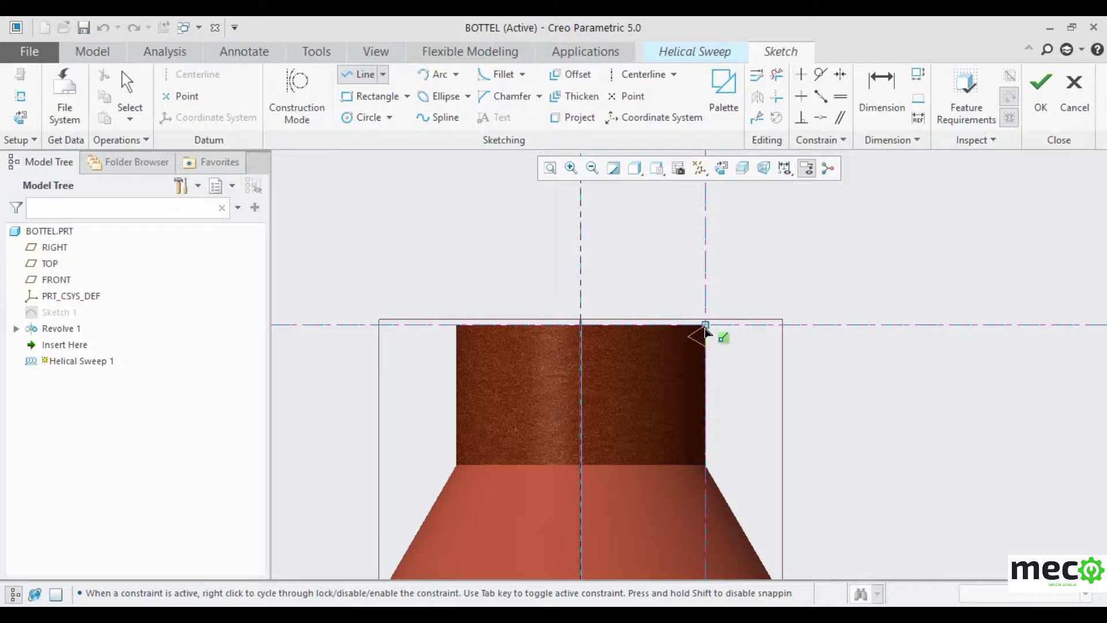
scroll(708, 328, "up", 5)
scroll(709, 334, "up", 3)
left_click(712, 319)
middle_click(791, 277)
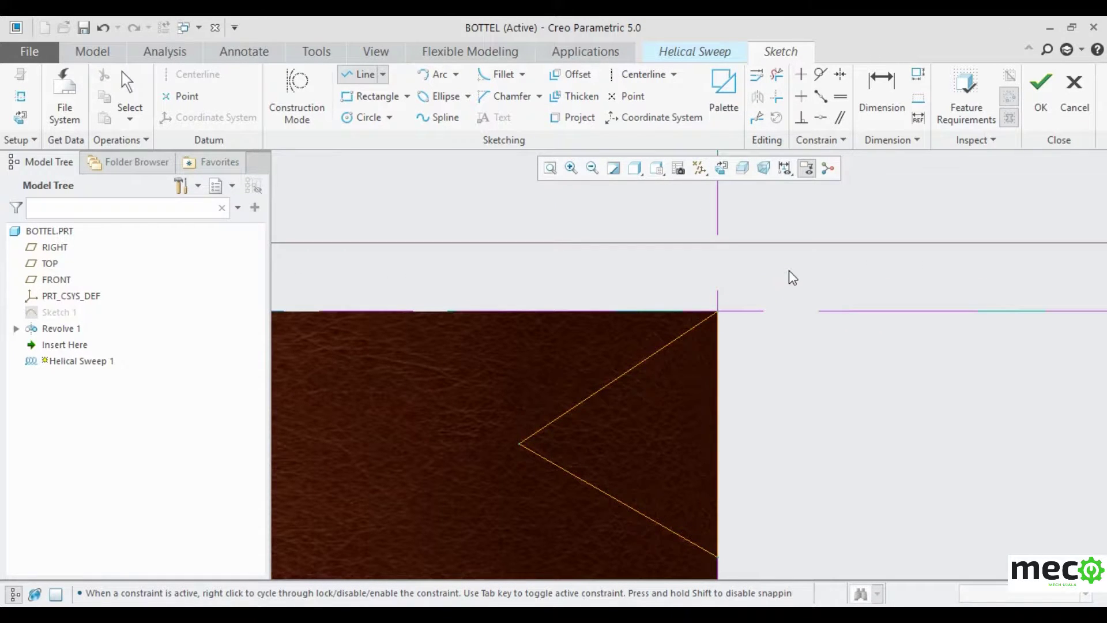
middle_click(792, 277)
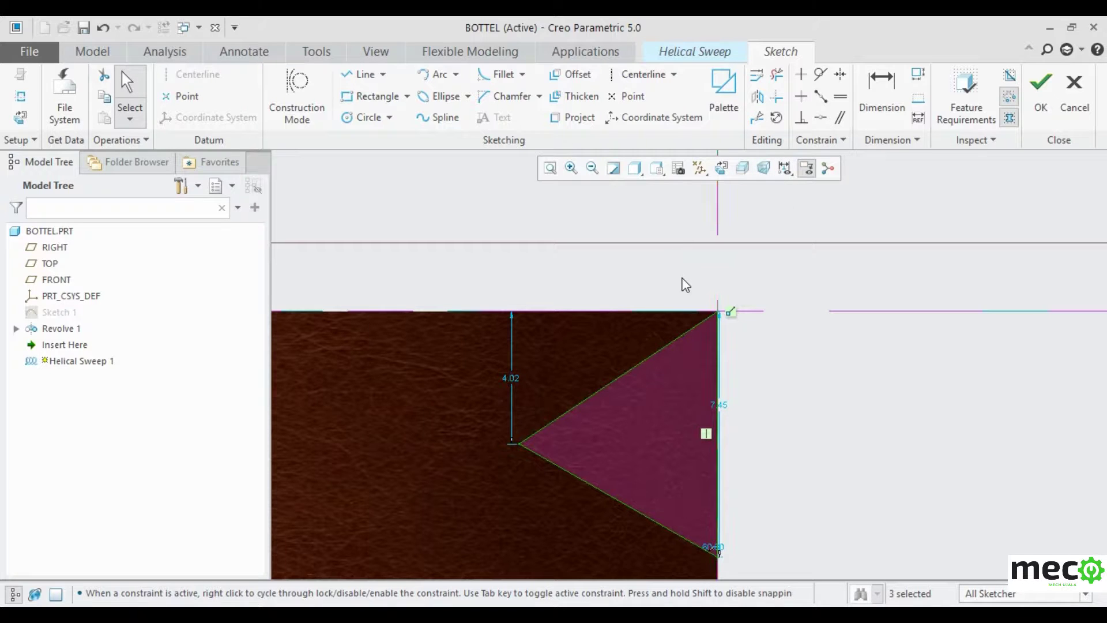
Step: Set the length of the triangle's vertical side to 7
double_click(721, 408)
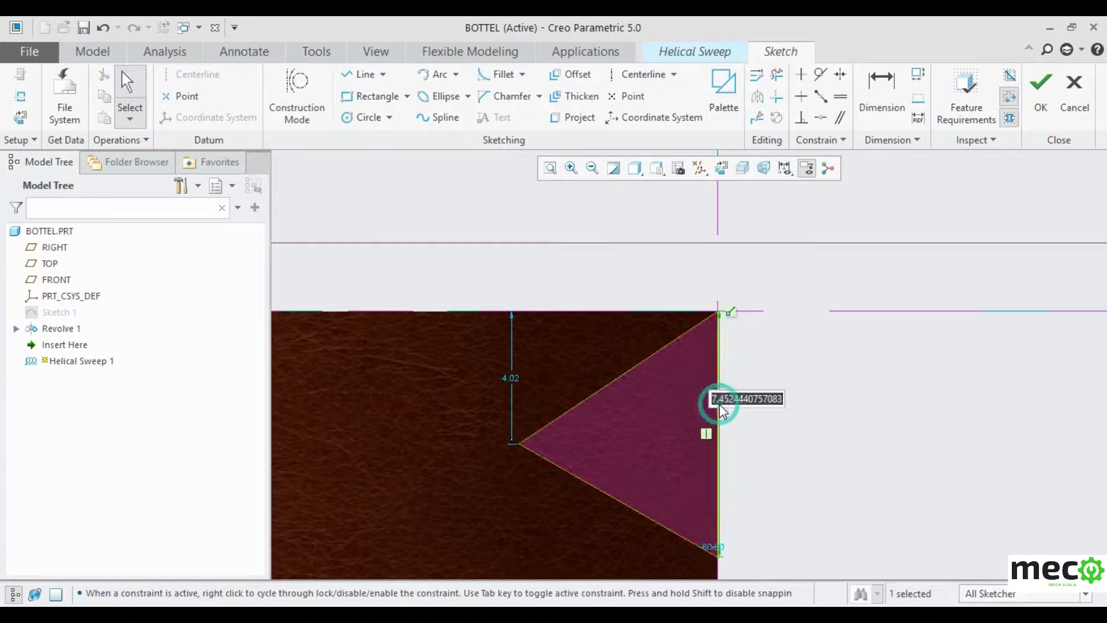
type("7")
key("Return")
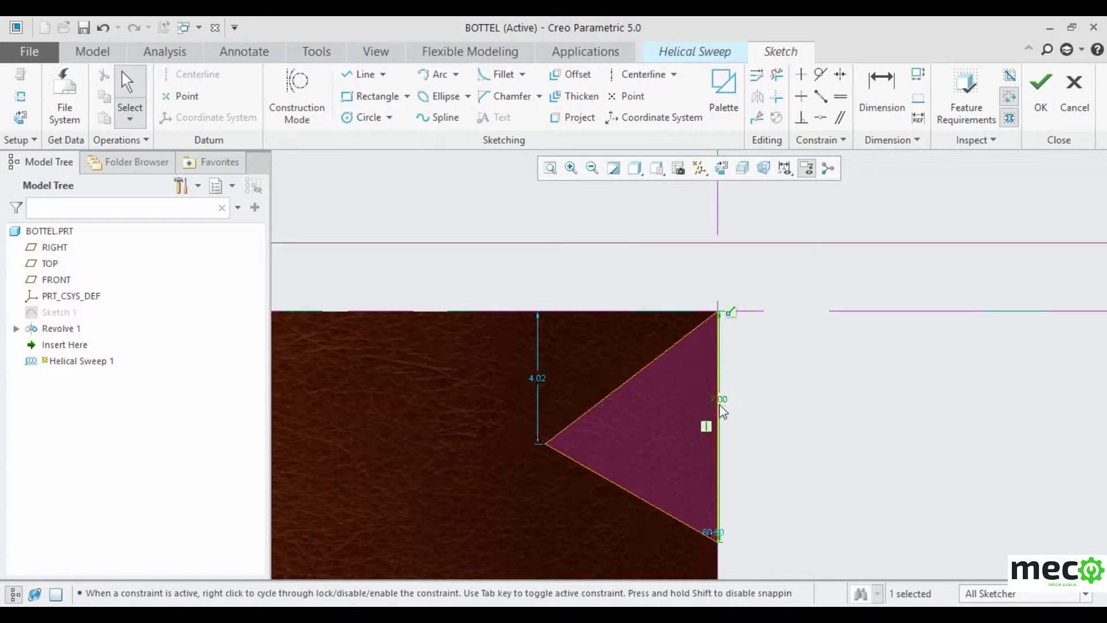
Step: Constrain the triangle's three sides to equal length and accept the sweep section
left_click(841, 101)
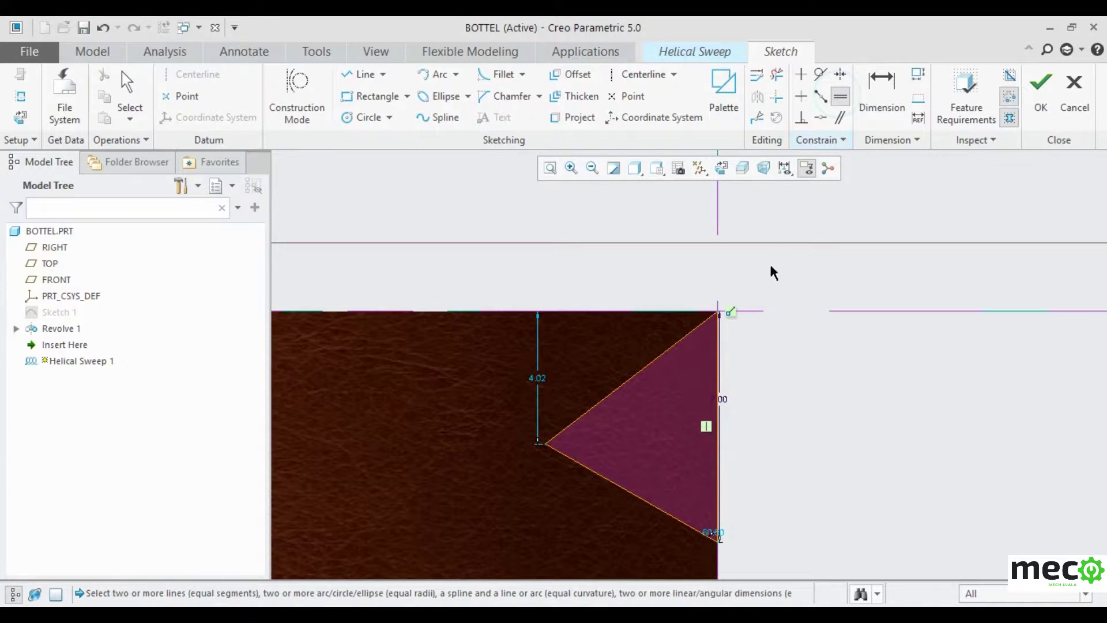
left_click(658, 358)
left_click(717, 381)
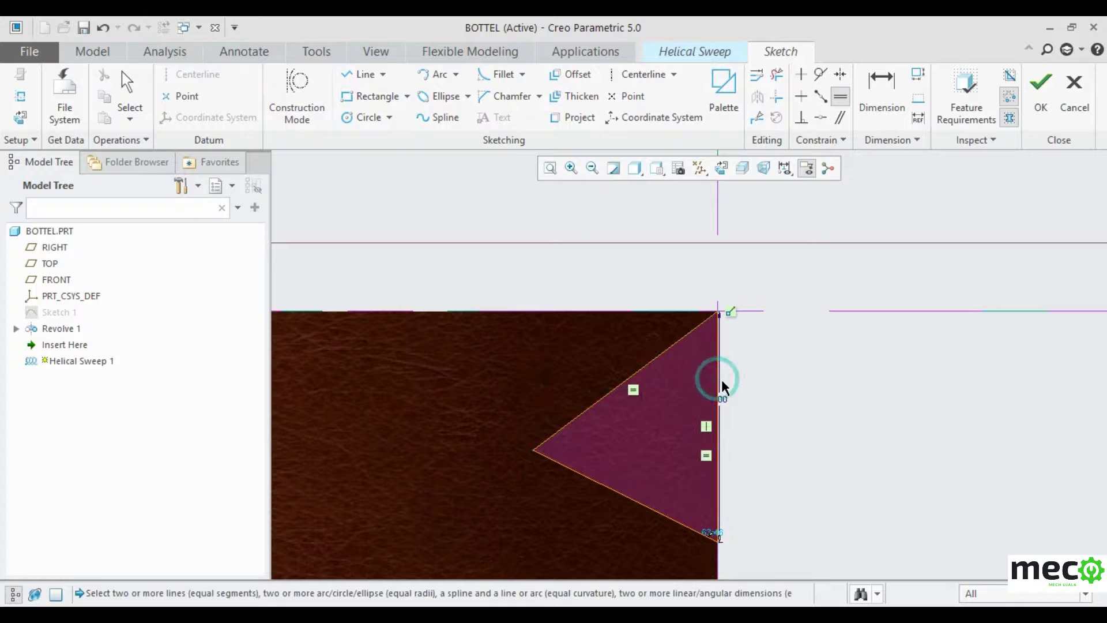
left_click(630, 497)
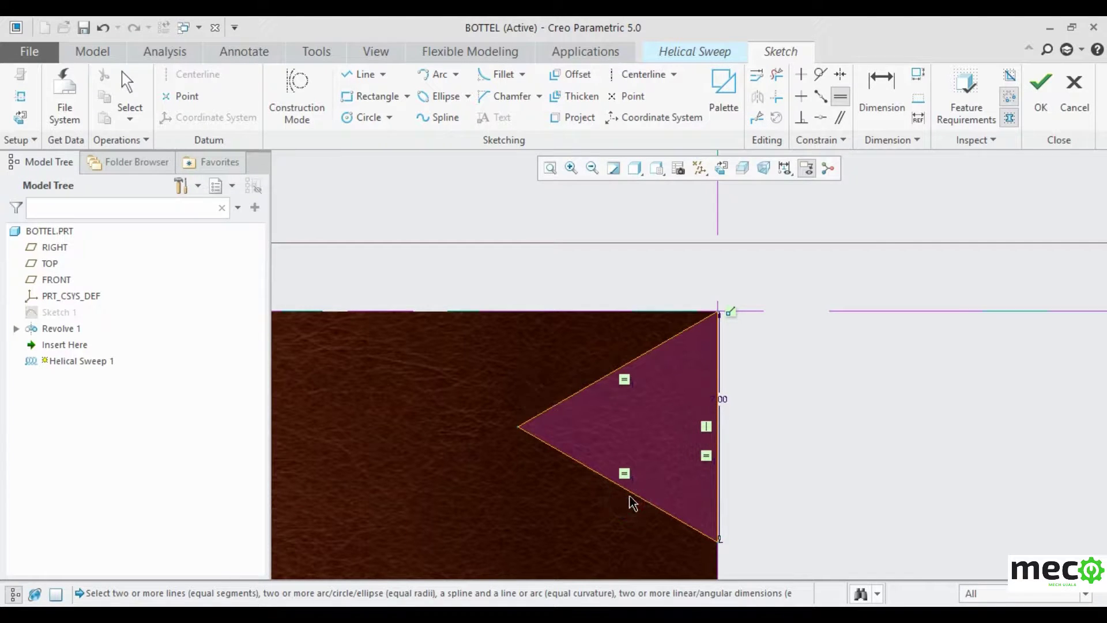
left_click(1041, 84)
scroll(807, 297, "up", 5)
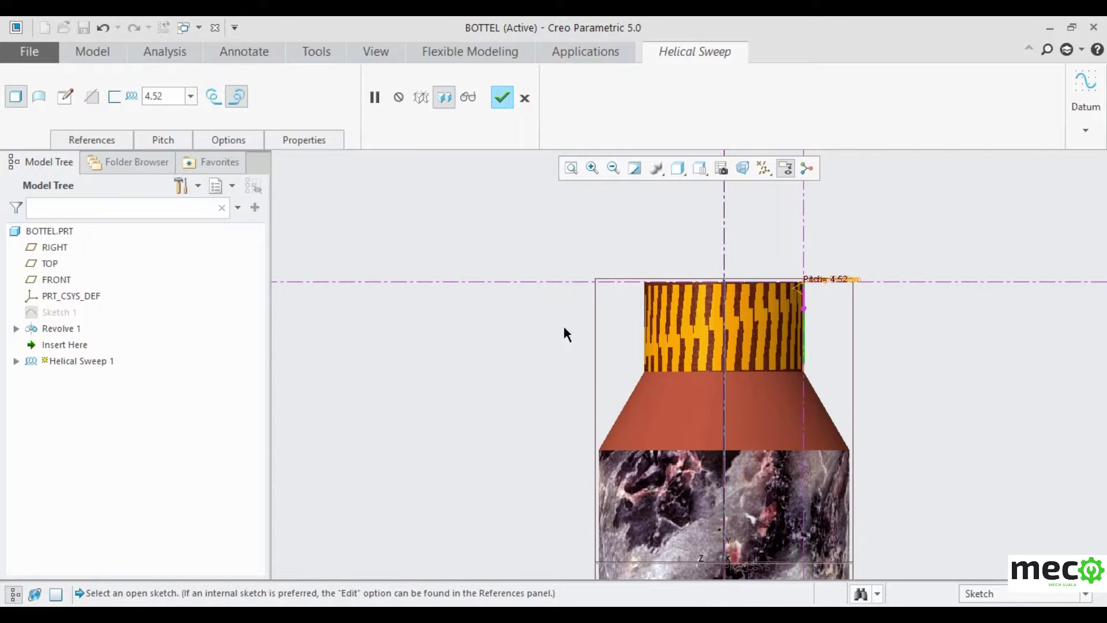
scroll(420, 331, "up", 3)
scroll(629, 300, "down", 8)
scroll(763, 320, "up", 2)
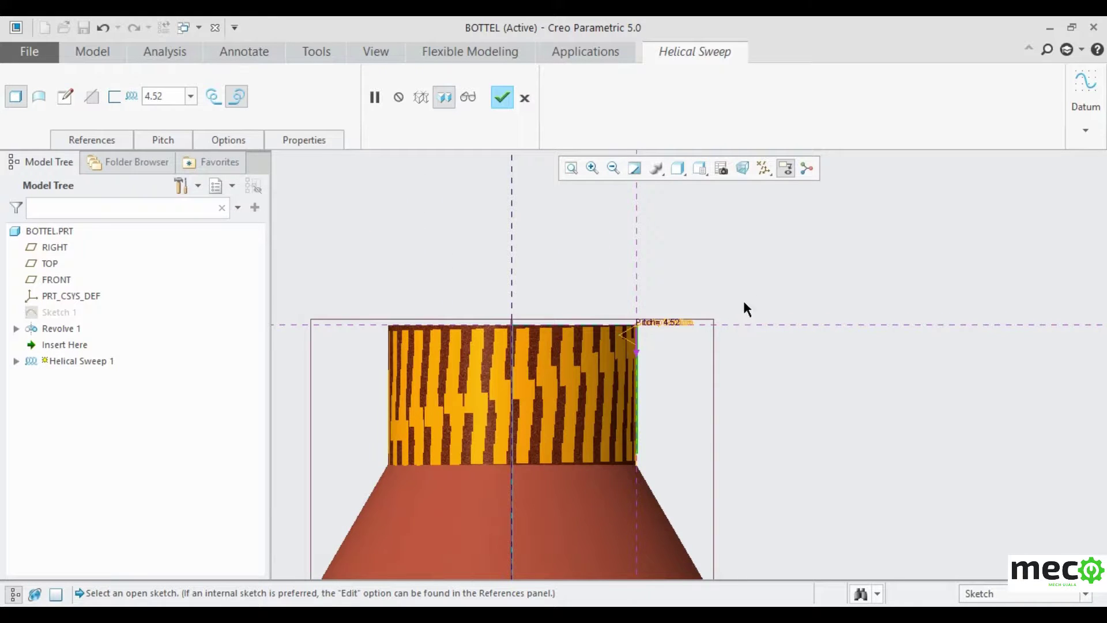
Step: Try the left-handed thread direction and a thin section of 0.66 on the neck's helical sweep, and inspect the preview
scroll(751, 277, "down", 8)
middle_click_drag(771, 302, 756, 272)
scroll(753, 277, "down", 3)
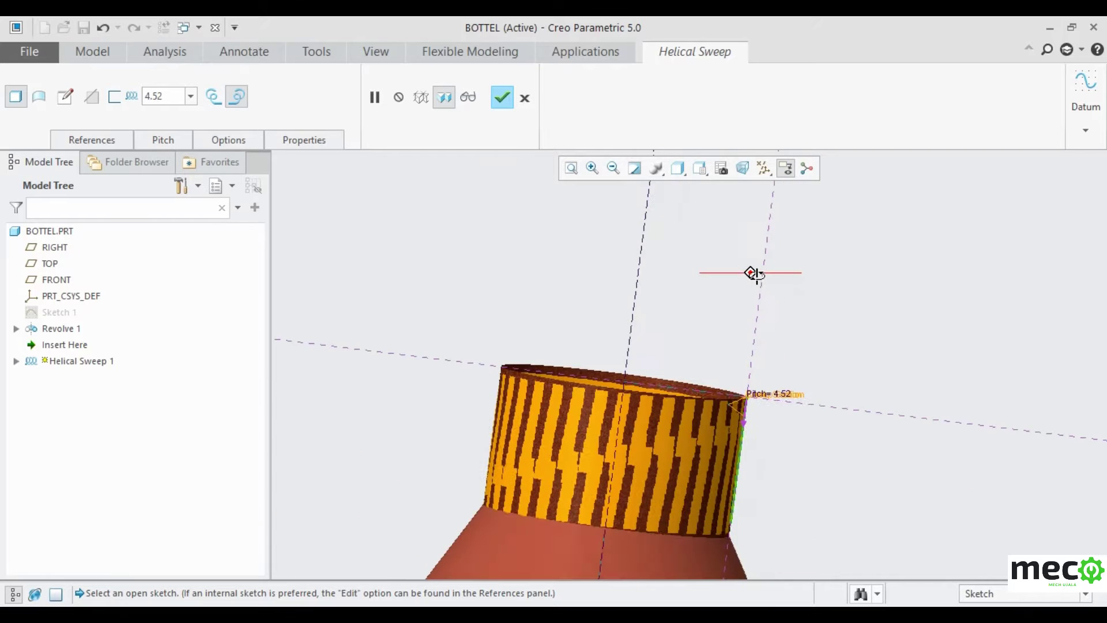
left_click(213, 97)
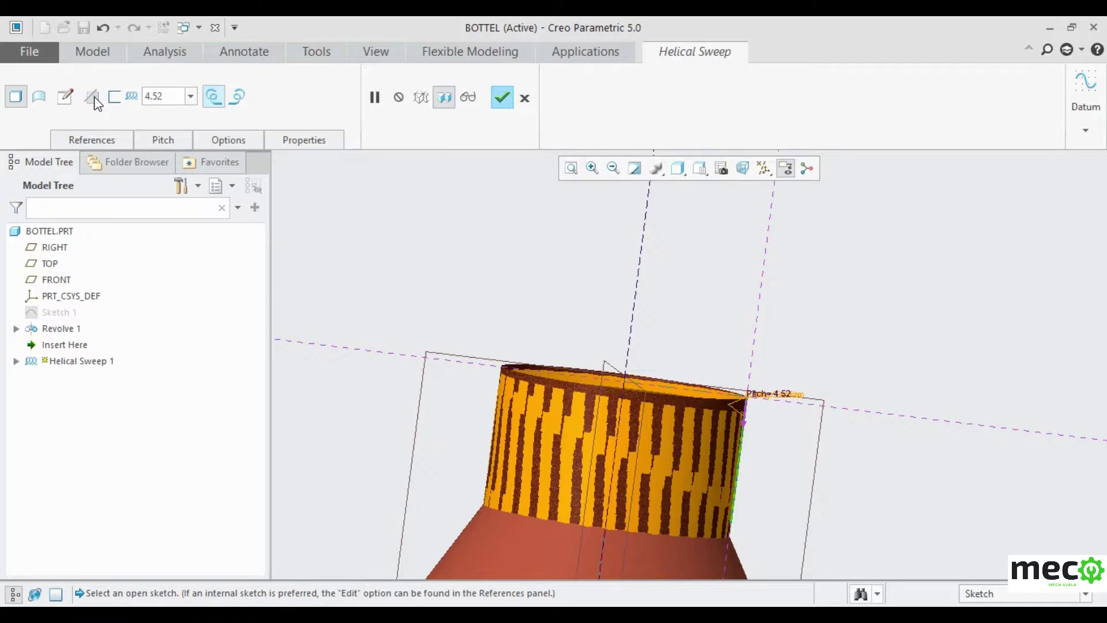
left_click(115, 96)
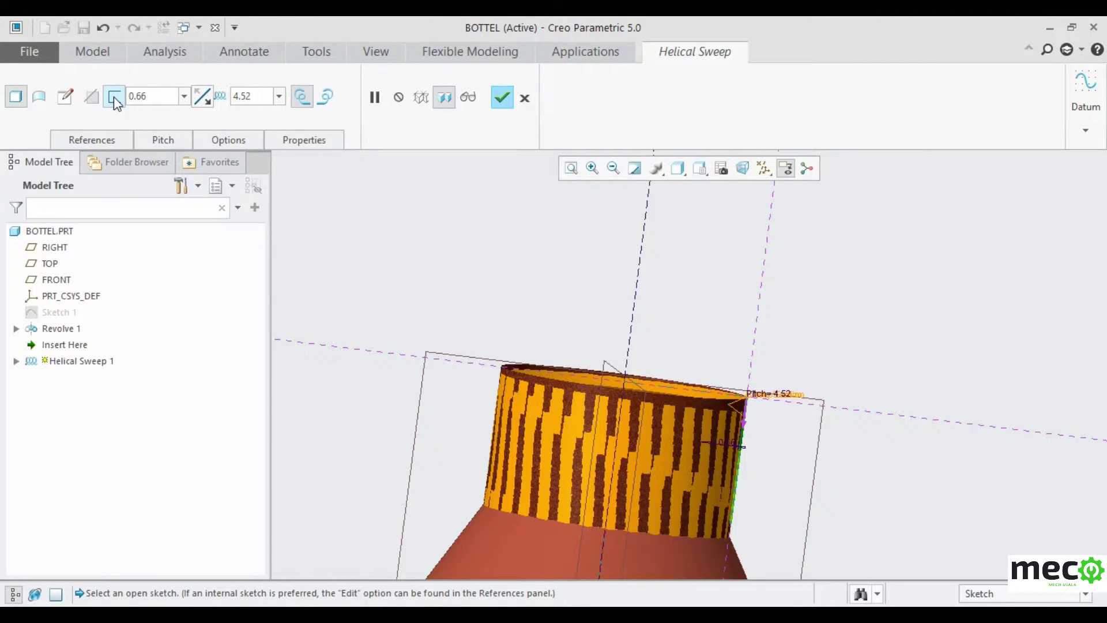
left_click(114, 97)
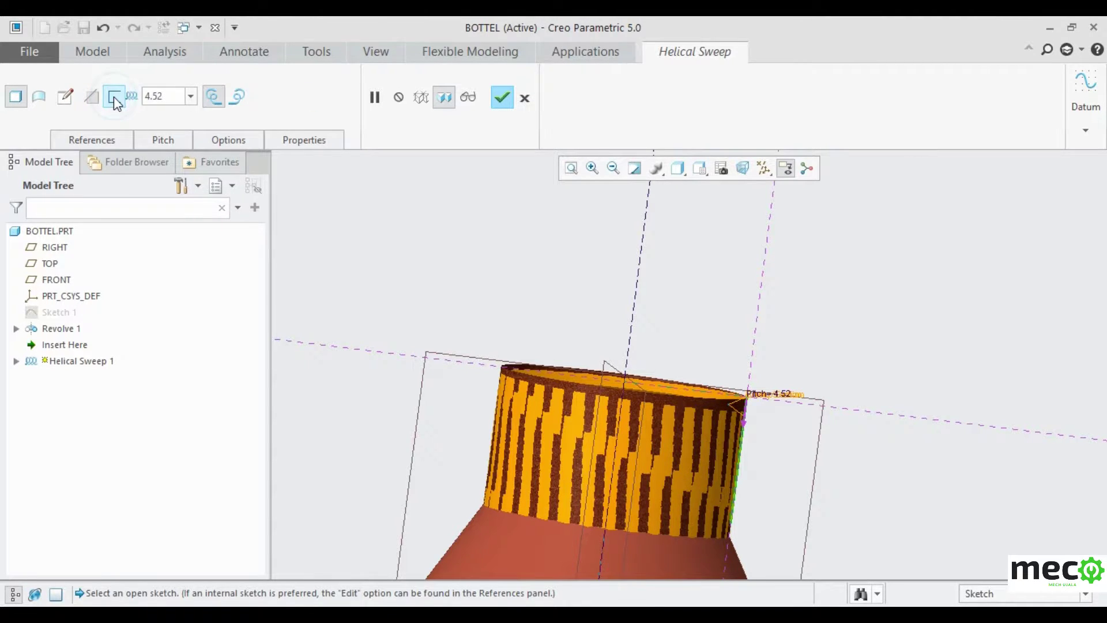
left_click(121, 97)
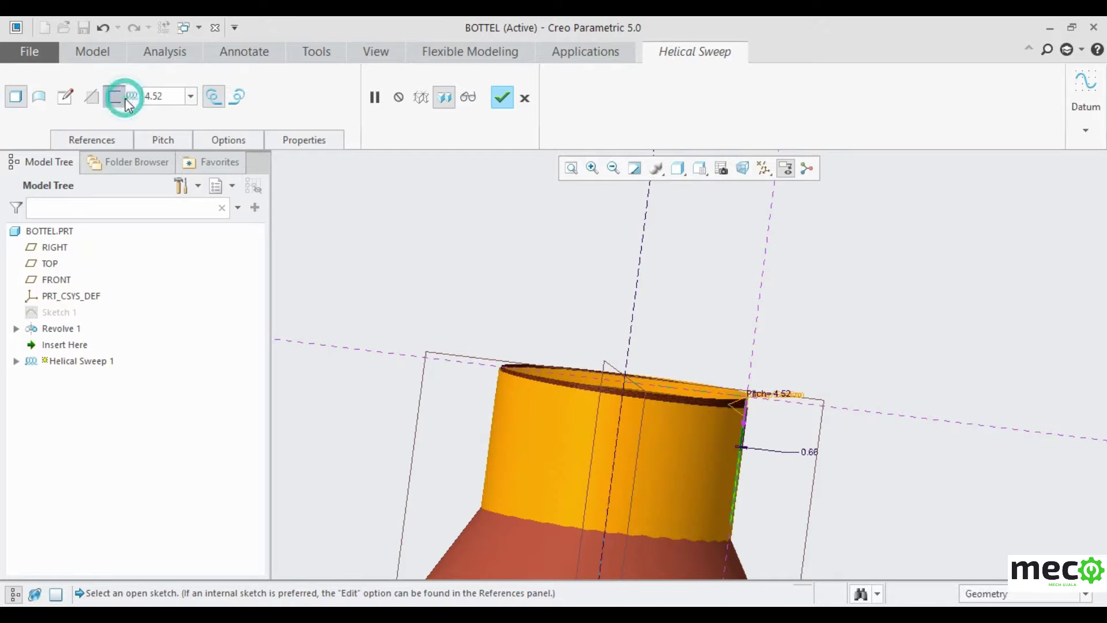
mouse_move(392, 249)
middle_mouse_down()
mouse_move(430, 265)
mouse_move(388, 282)
mouse_move(390, 265)
middle_mouse_up()
scroll(415, 289, "up", 4)
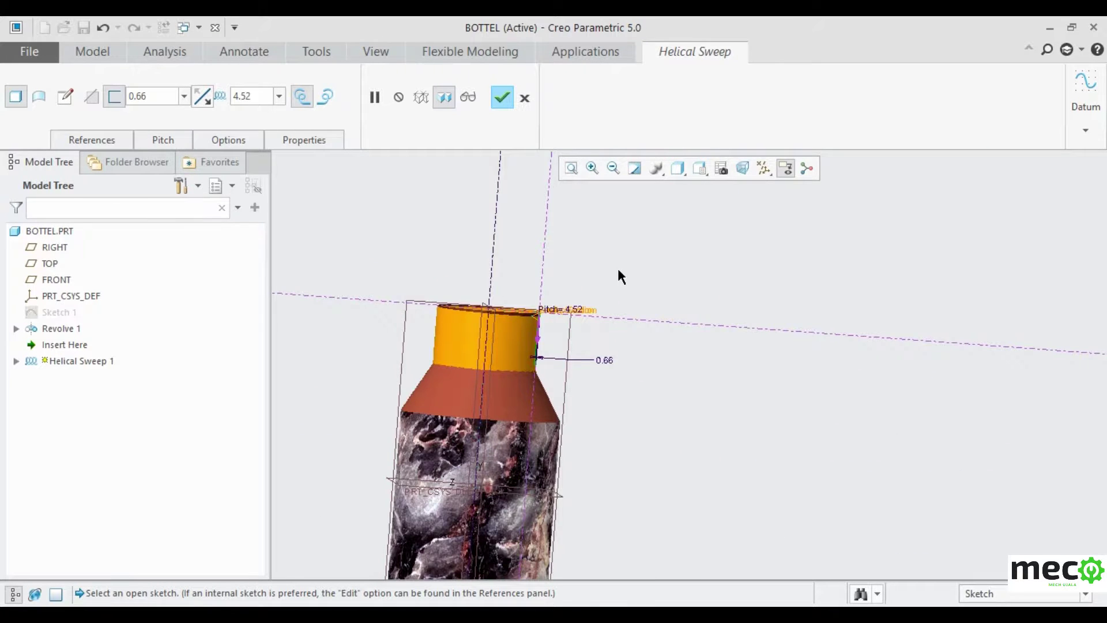
middle_click_drag(618, 270, 600, 281)
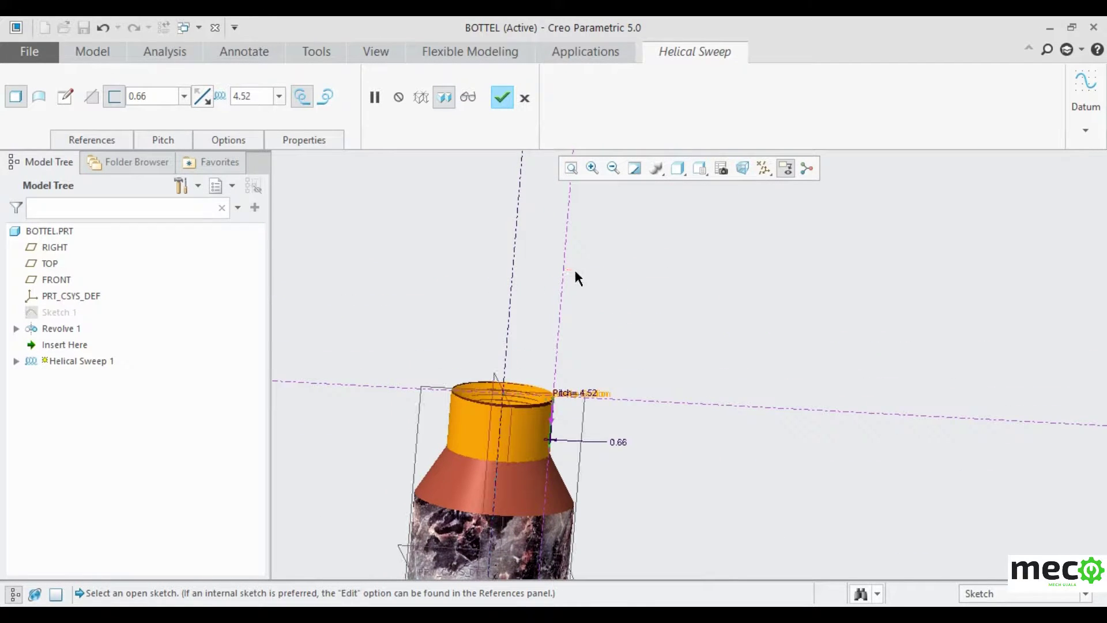
Step: Return the helical sweep to the right-handed direction and turn off its thin section
left_click(329, 99)
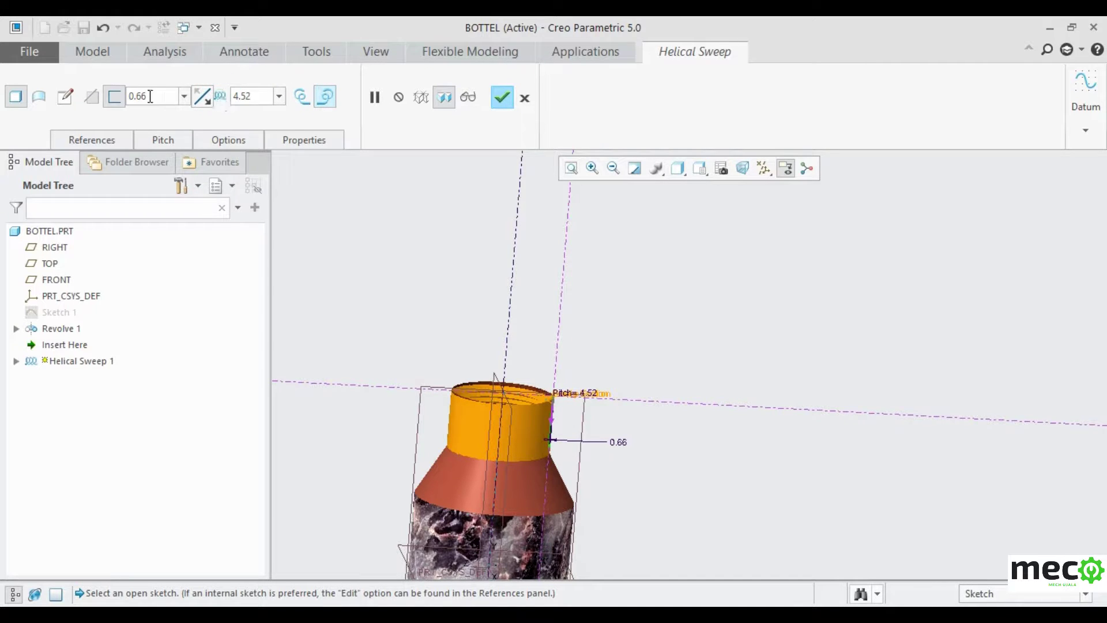
left_click(92, 100)
left_click(114, 96)
Step: Examine the helical sweep preview on the bottle neck close up at the rim, from above and from the outside
scroll(529, 421, "down", 5)
scroll(517, 416, "down", 4)
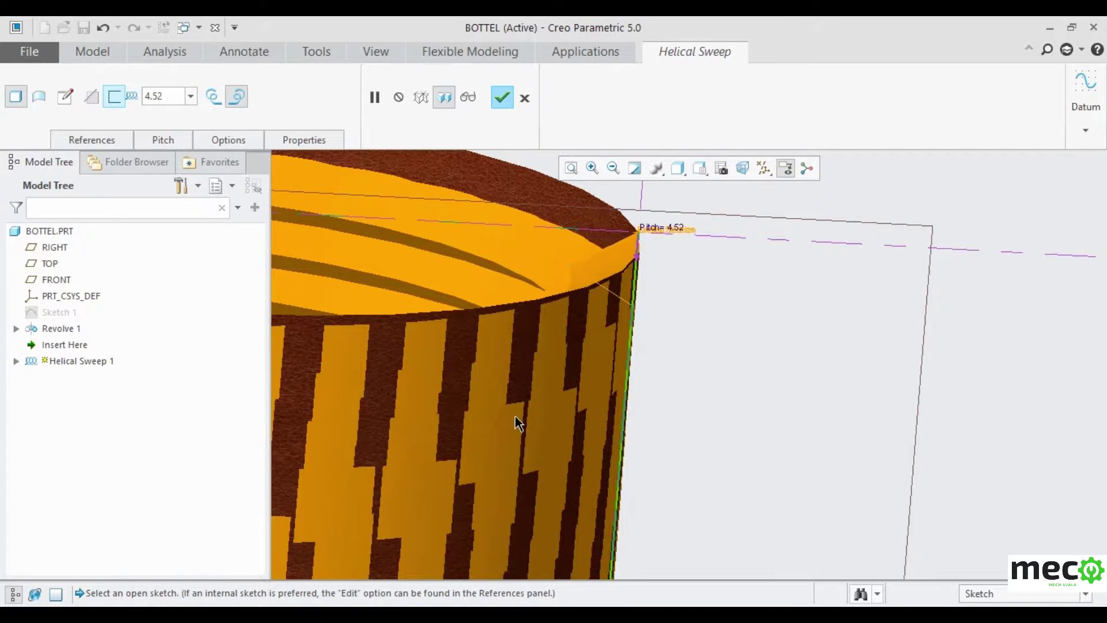
scroll(714, 346, "down", 5)
middle_click_drag(714, 344, 698, 342)
scroll(699, 346, "up", 8)
middle_click_drag(883, 344, 791, 329)
scroll(787, 325, "down", 5)
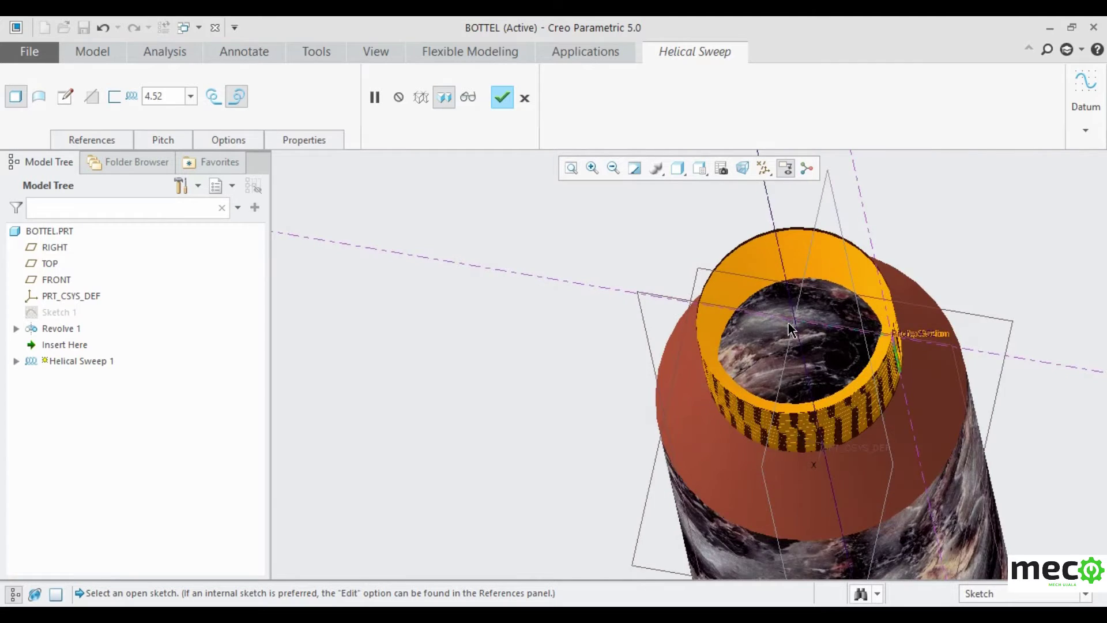
scroll(787, 323, "up", 2)
scroll(787, 321, "up", 2)
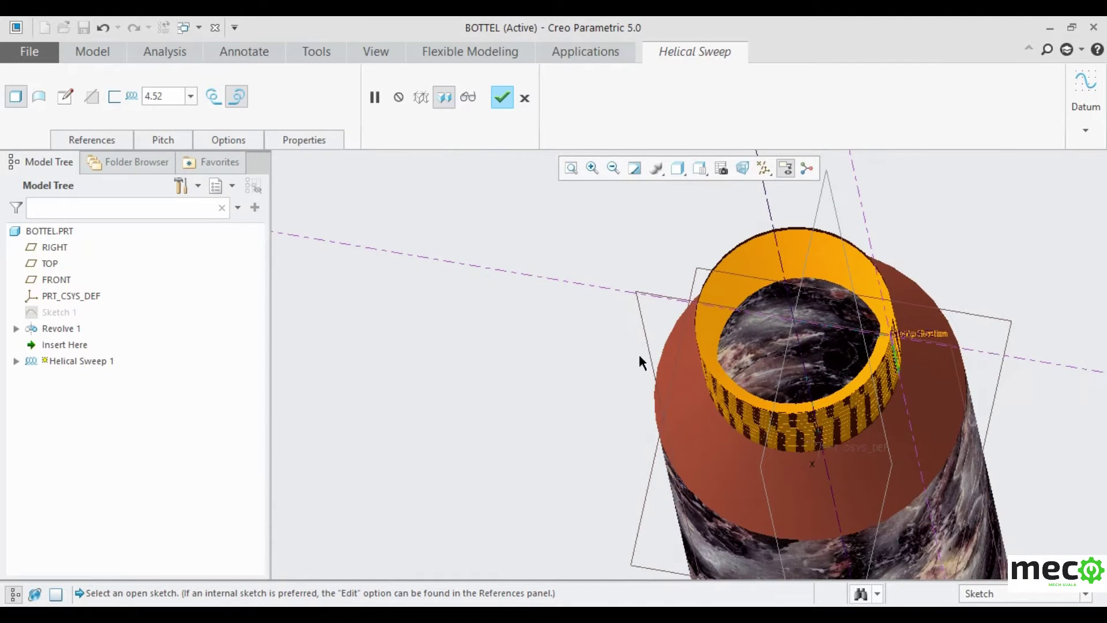
middle_click_drag(518, 410, 539, 380)
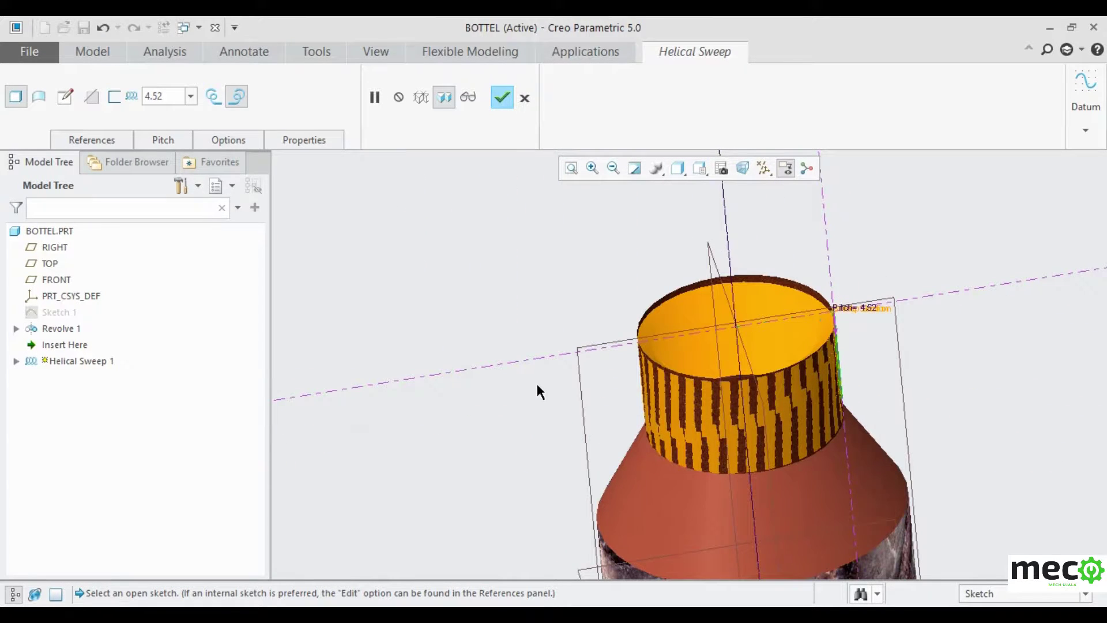
Step: Make the helical sweep left-handed, and set the vertical side of its triangular section to 4, accepting the section
left_click(210, 98)
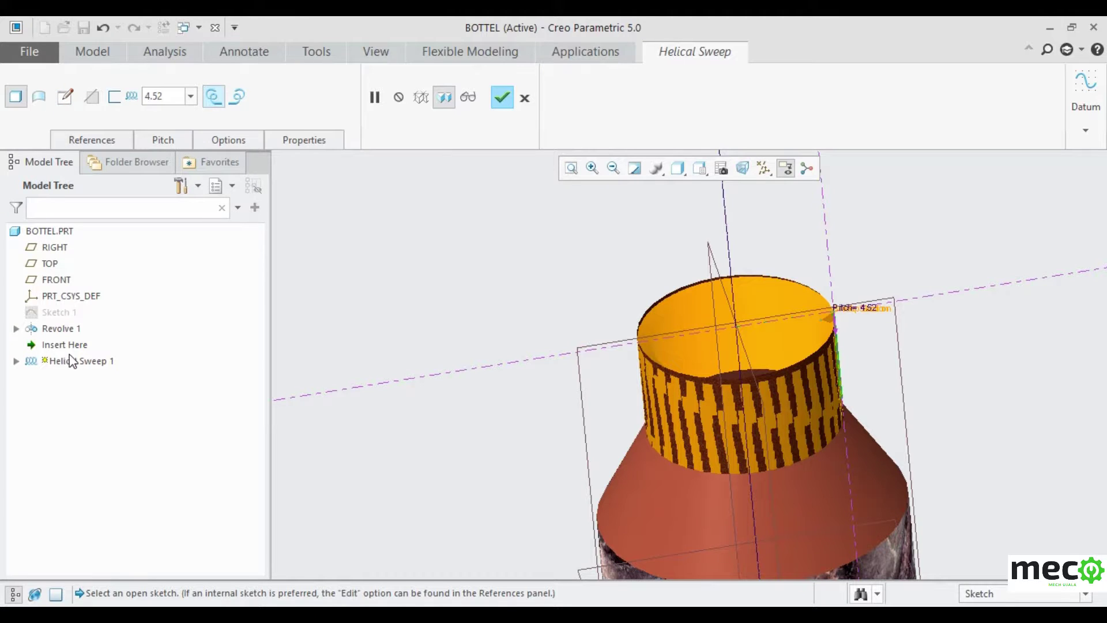
left_click(113, 97)
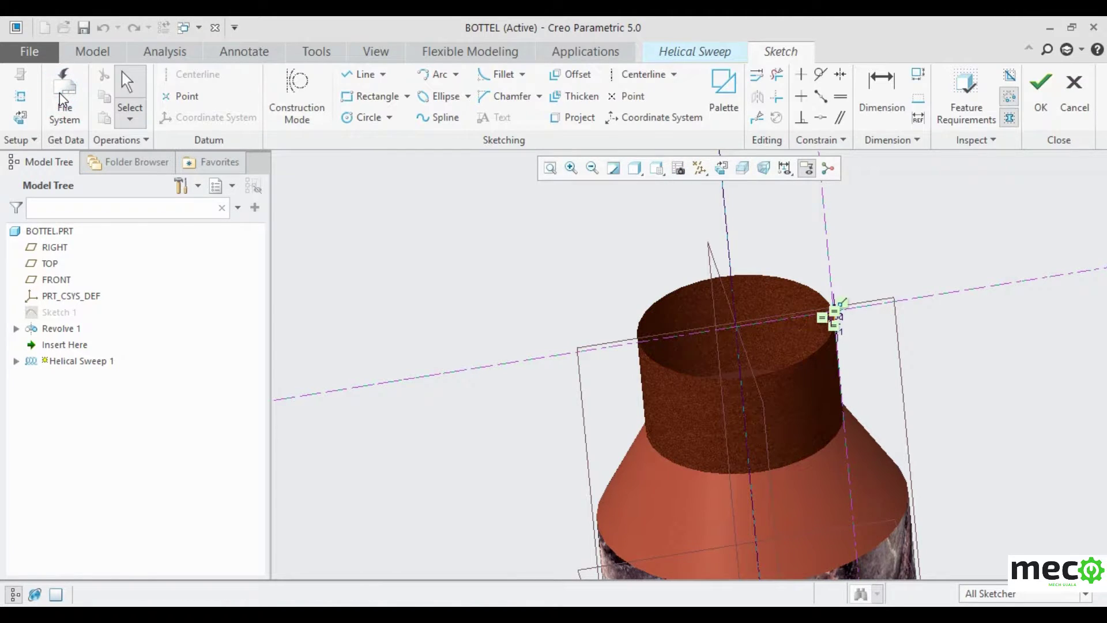
left_click(722, 168)
scroll(808, 322, "down", 10)
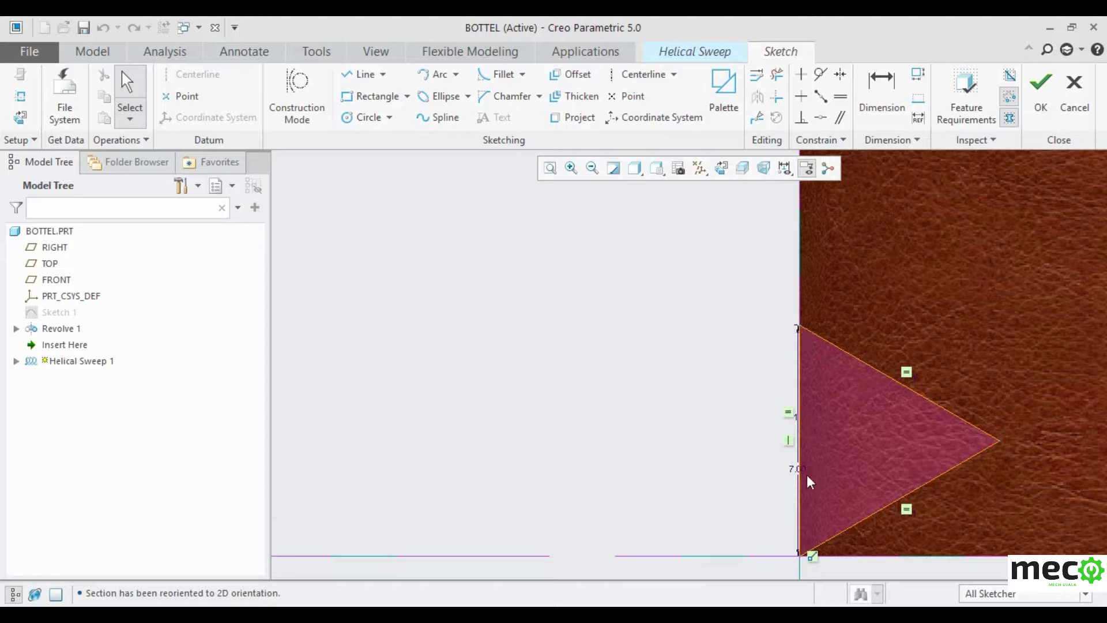
double_click(796, 469)
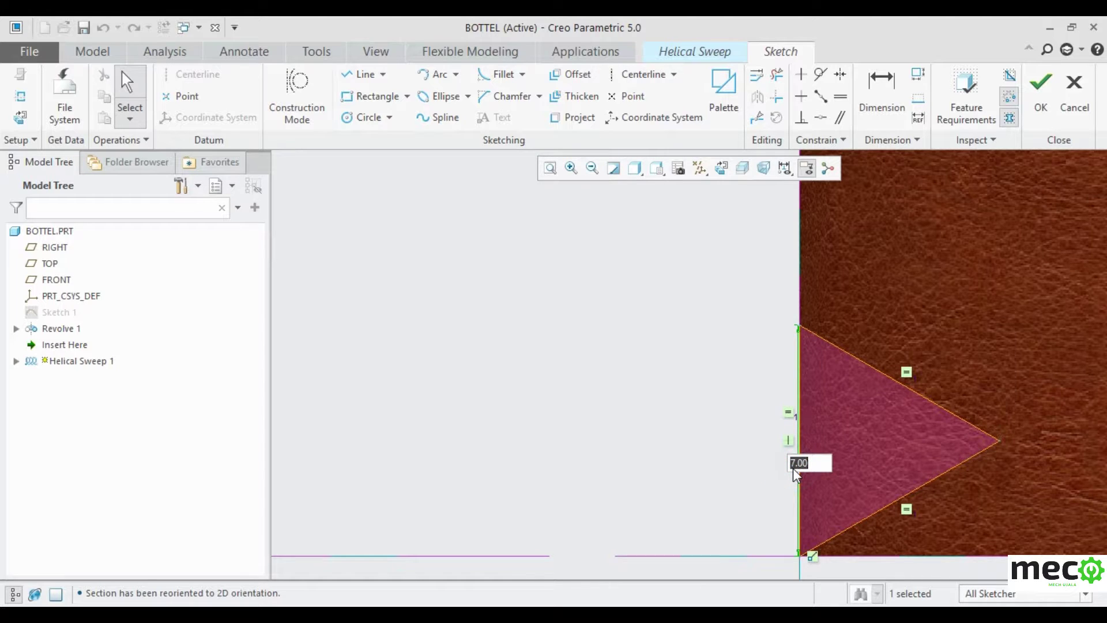
type("5")
key("Return")
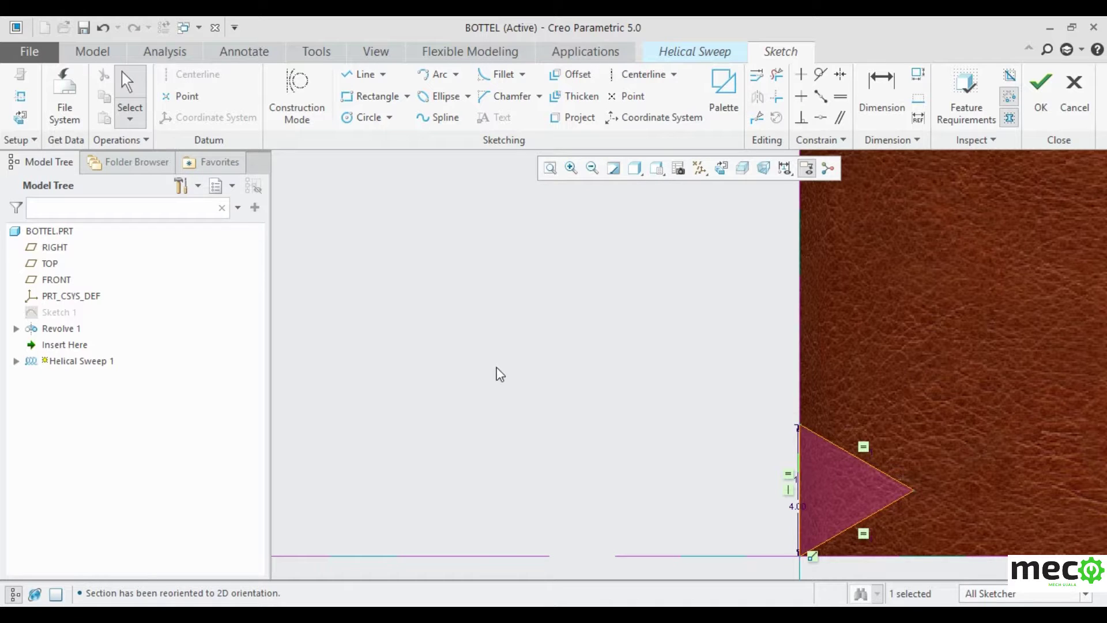
left_click(1041, 86)
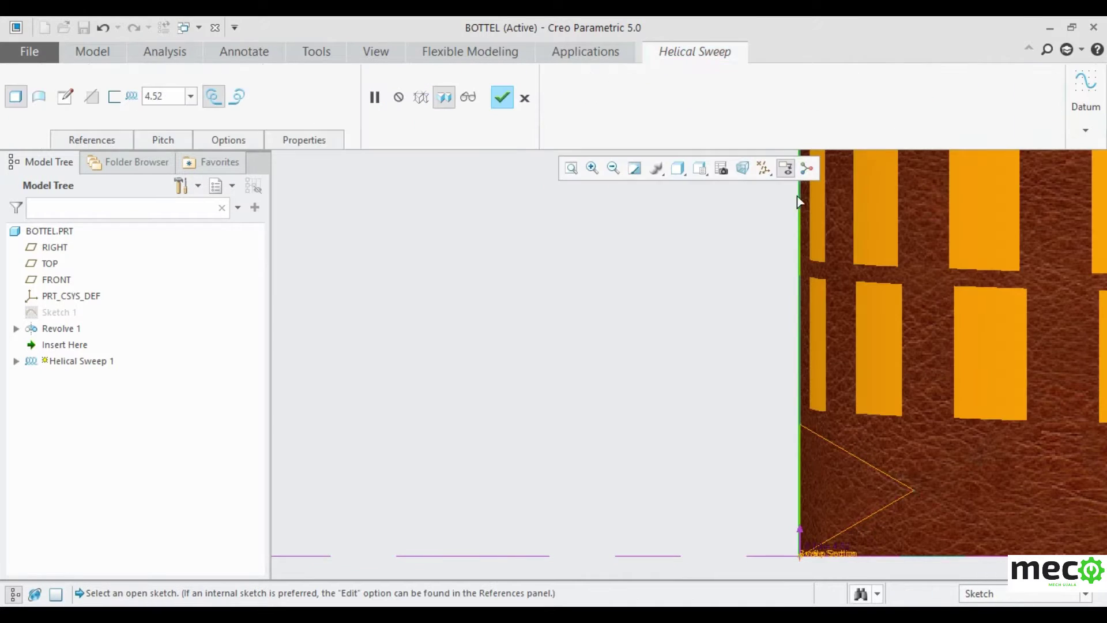
Step: Examine the thread preview along the neck from the shoulder to the rim and around the bottle opening
scroll(512, 405, "down", 5)
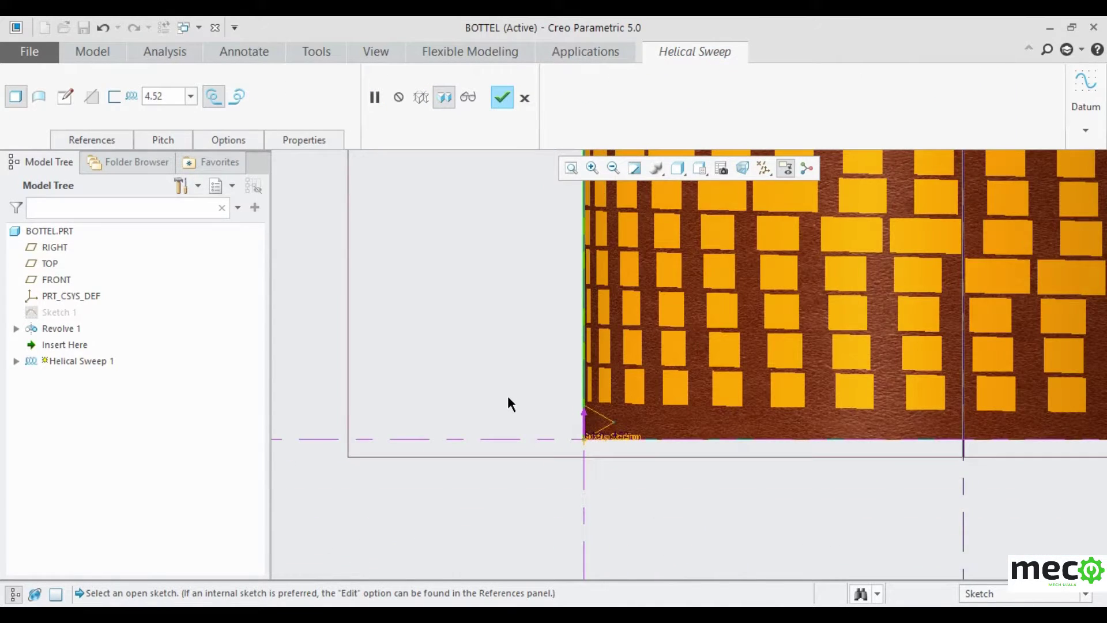
scroll(509, 403, "down", 2)
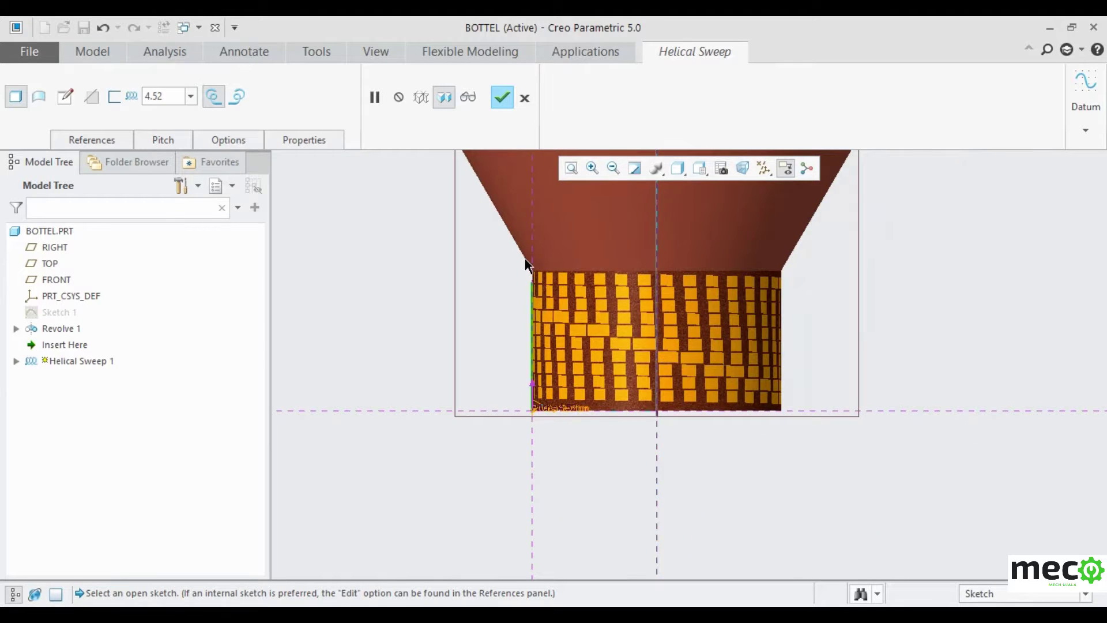
scroll(525, 263, "up", 2)
scroll(525, 264, "up", 2)
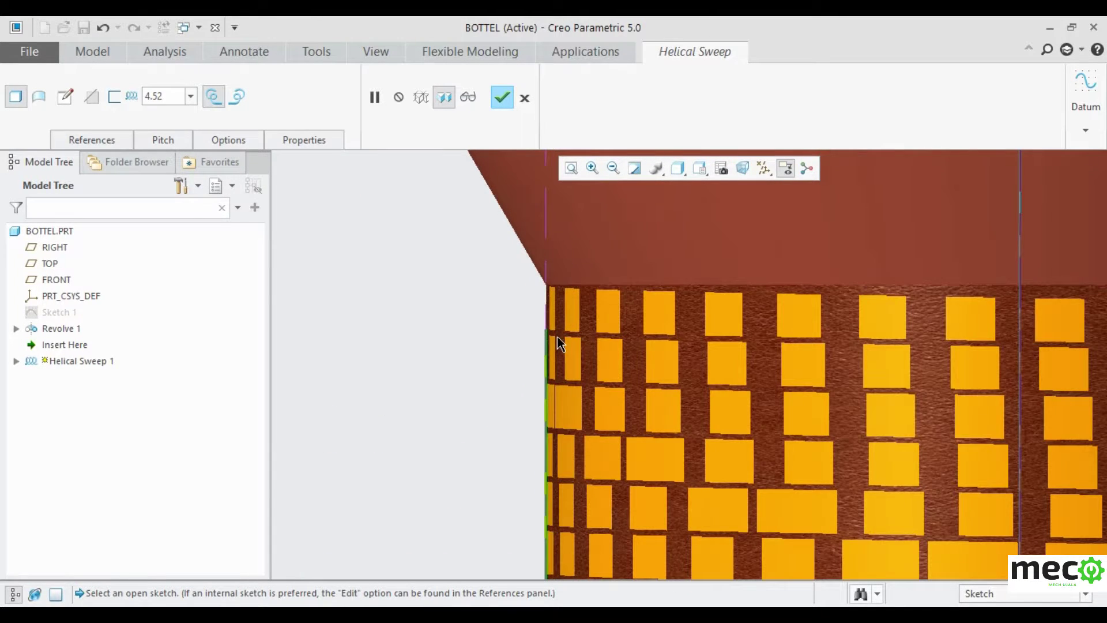
scroll(529, 340, "down", 3)
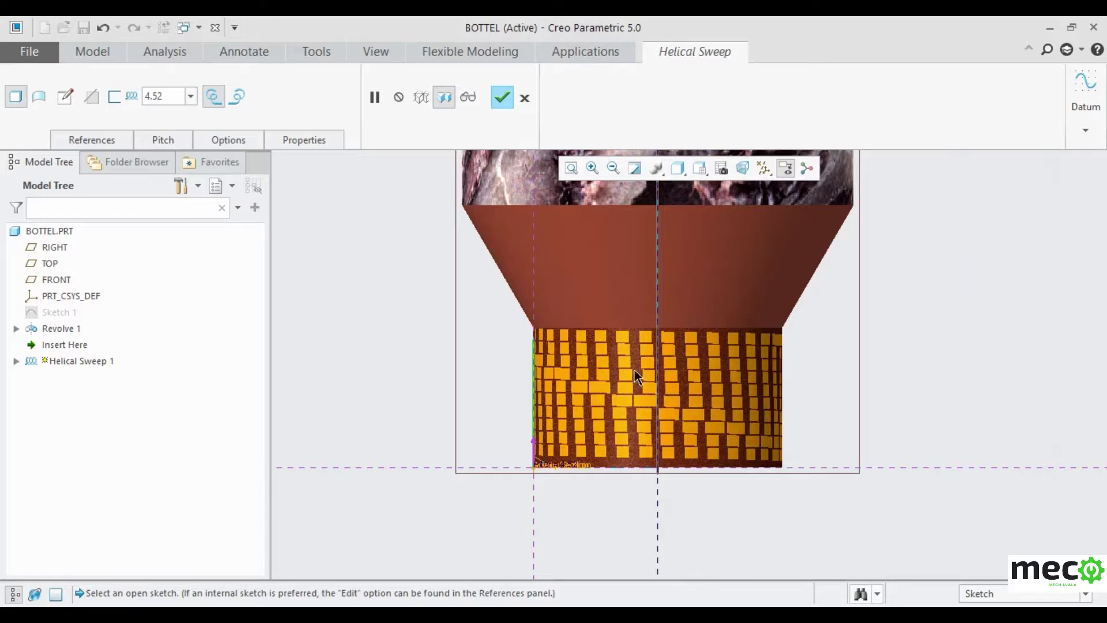
mouse_move(880, 366)
middle_mouse_down()
mouse_move(892, 319)
mouse_move(880, 262)
mouse_move(922, 338)
mouse_move(922, 292)
mouse_move(880, 287)
mouse_move(894, 304)
middle_mouse_up()
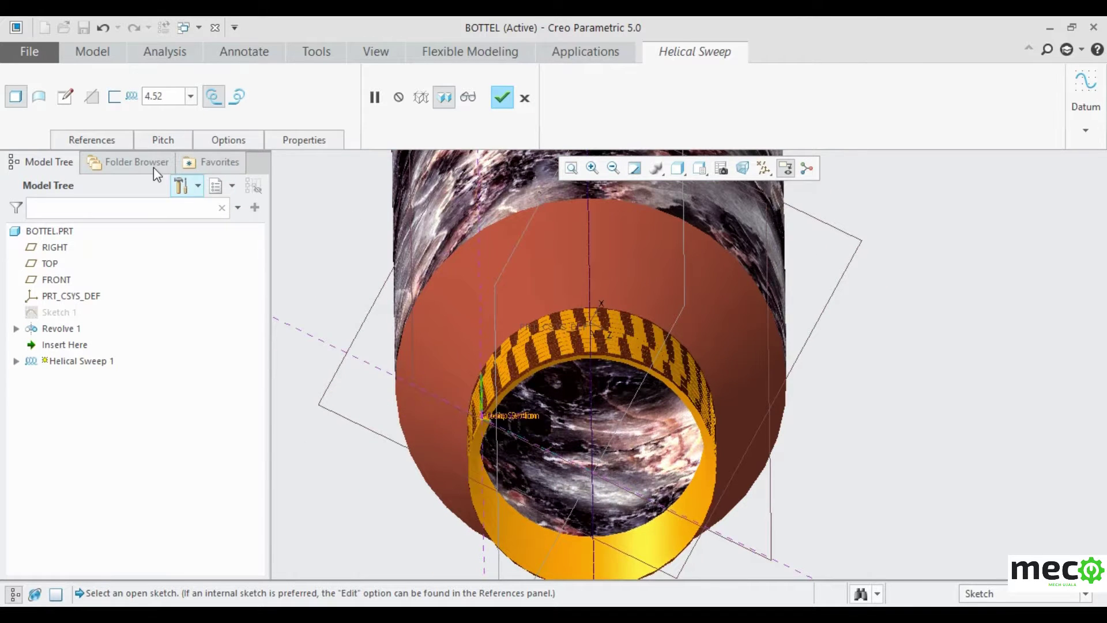
Step: Reopen the sweep section for editing in the 2D sketch view and set the triangle's vertical side to 1
left_click(65, 96)
left_click(722, 168)
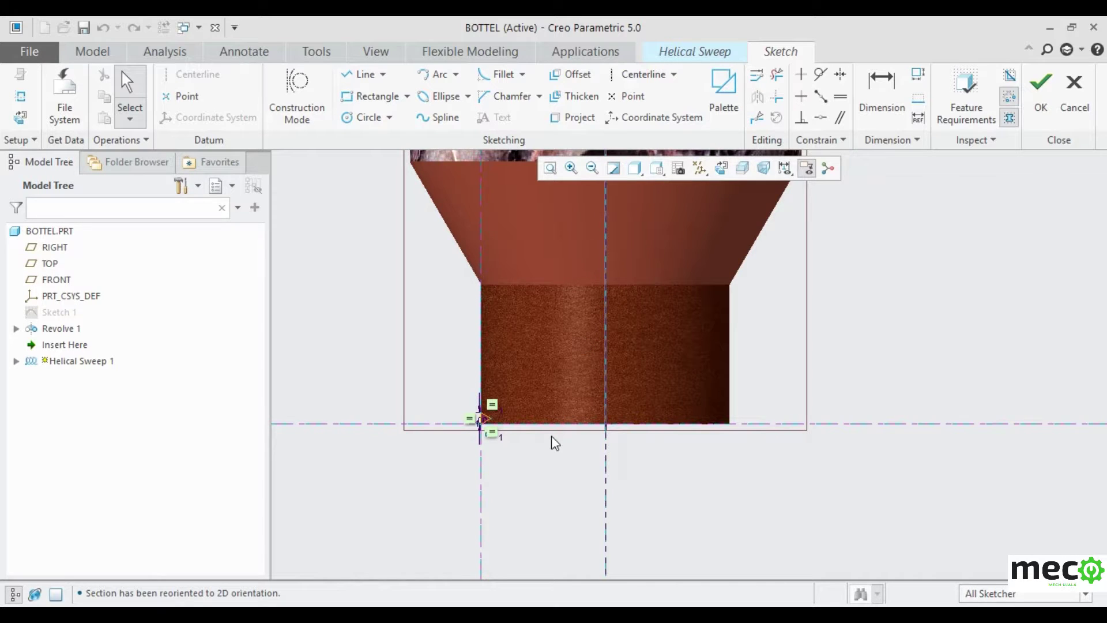
scroll(554, 445, "down", 5)
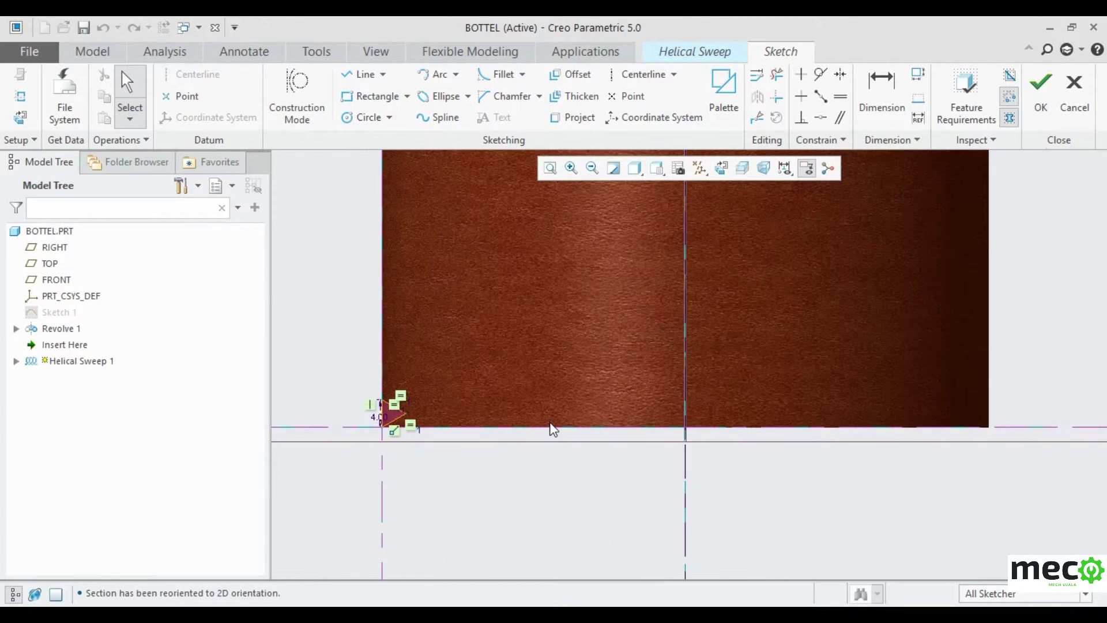
scroll(553, 430, "down", 1)
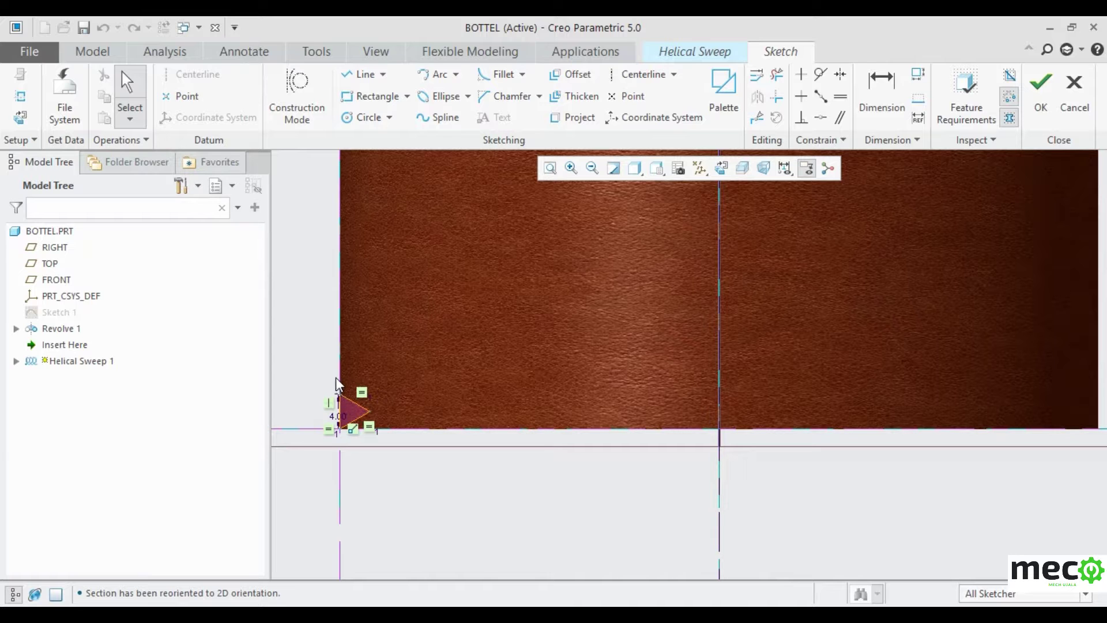
scroll(341, 406, "down", 3)
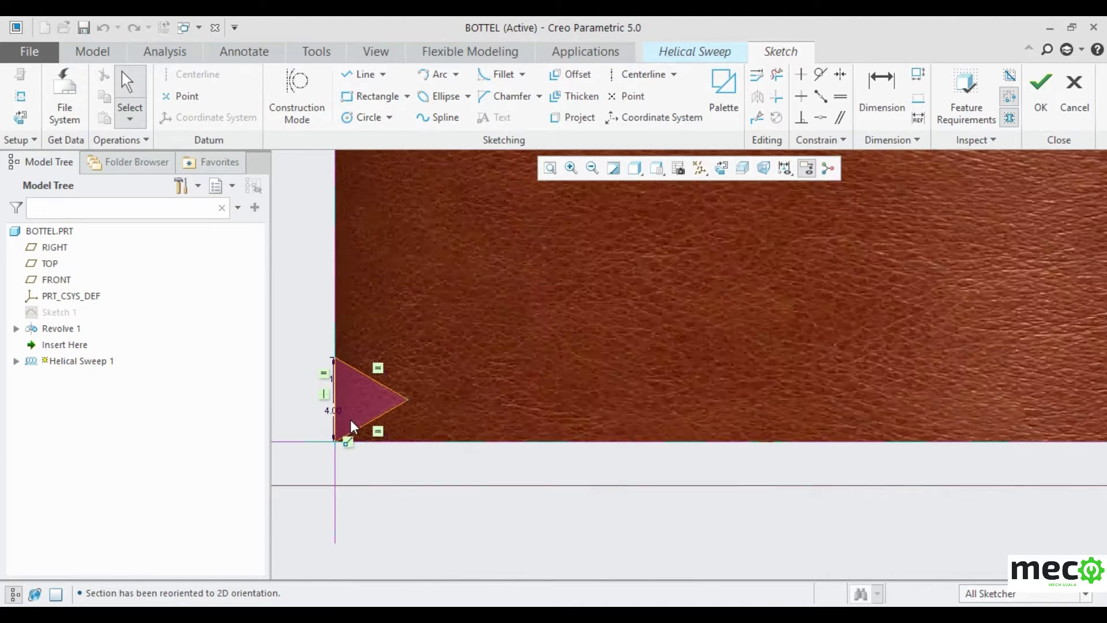
scroll(351, 426, "down", 2)
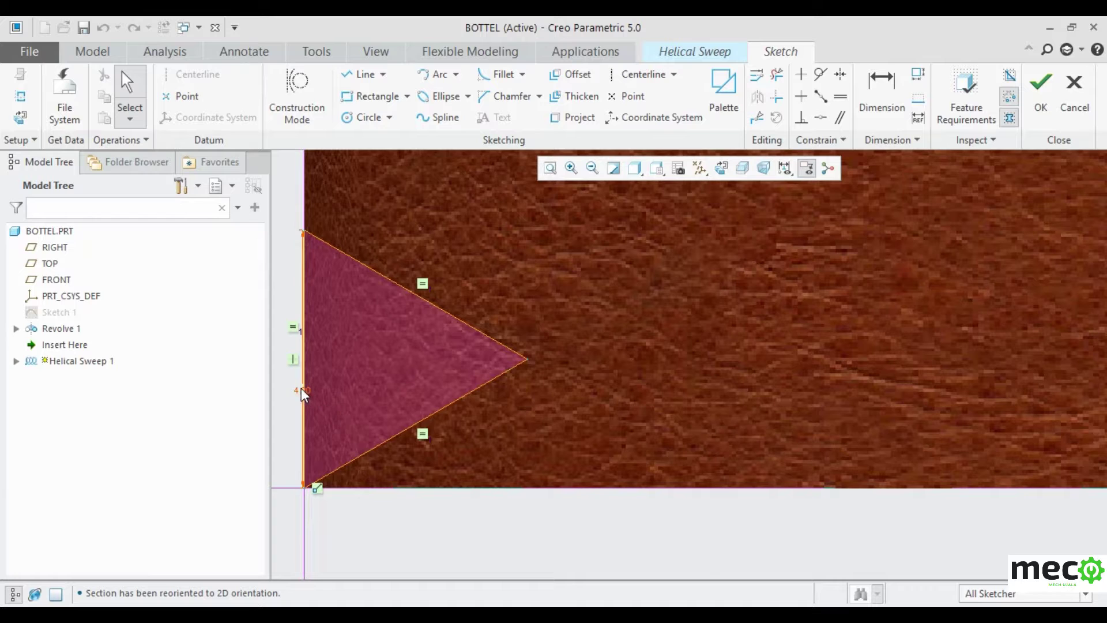
double_click(302, 389)
type("1")
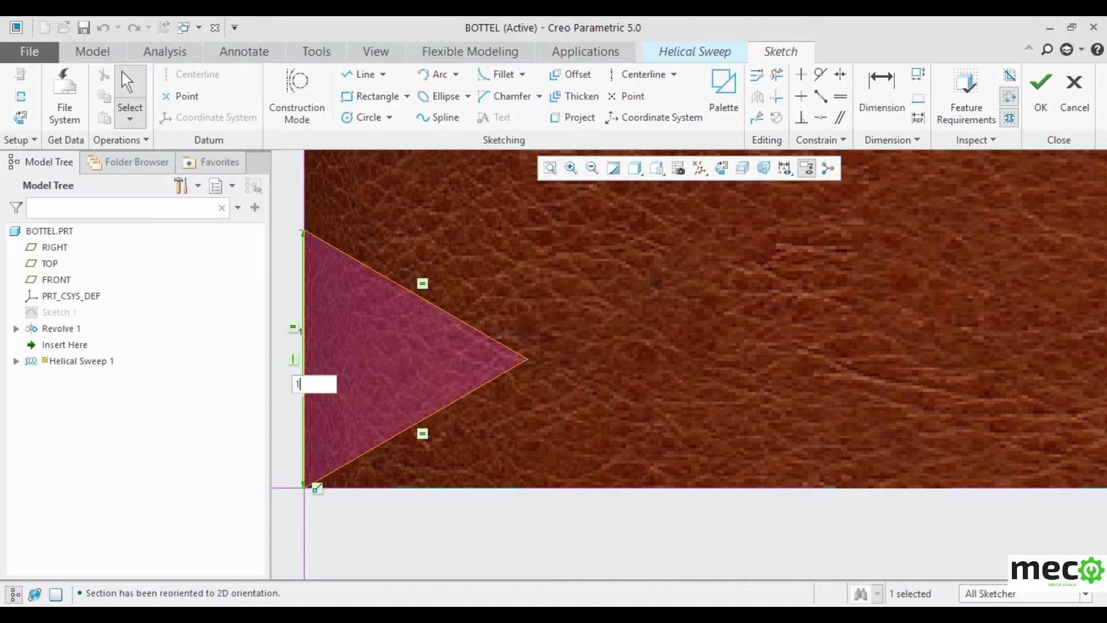
key("Return")
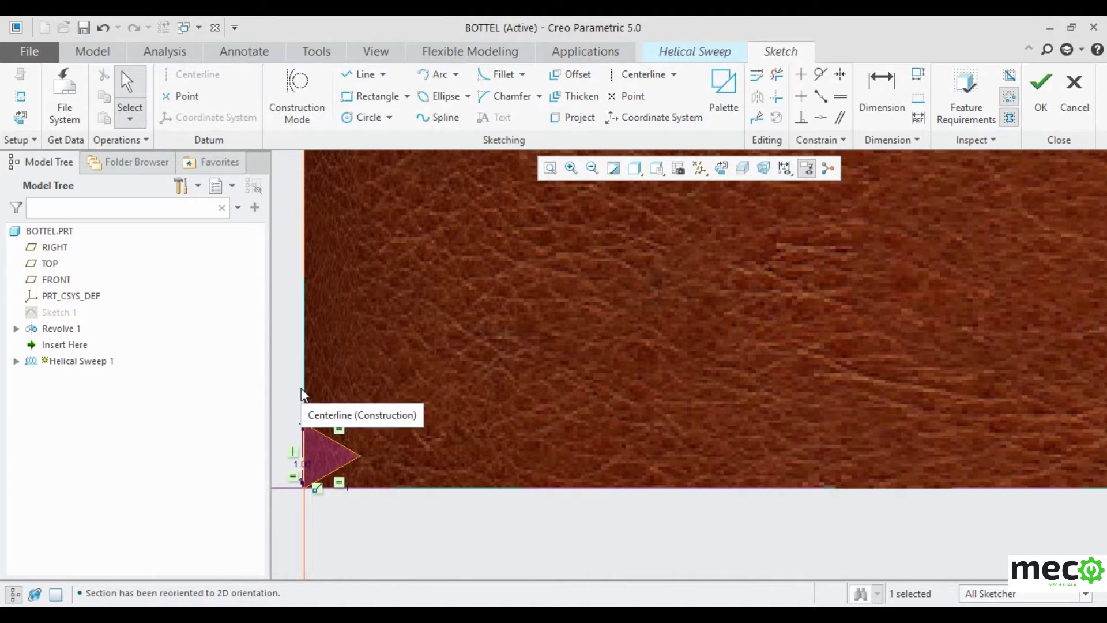
Step: Reduce the vertical side of the section triangle to 0.2
scroll(309, 479, "up", 5)
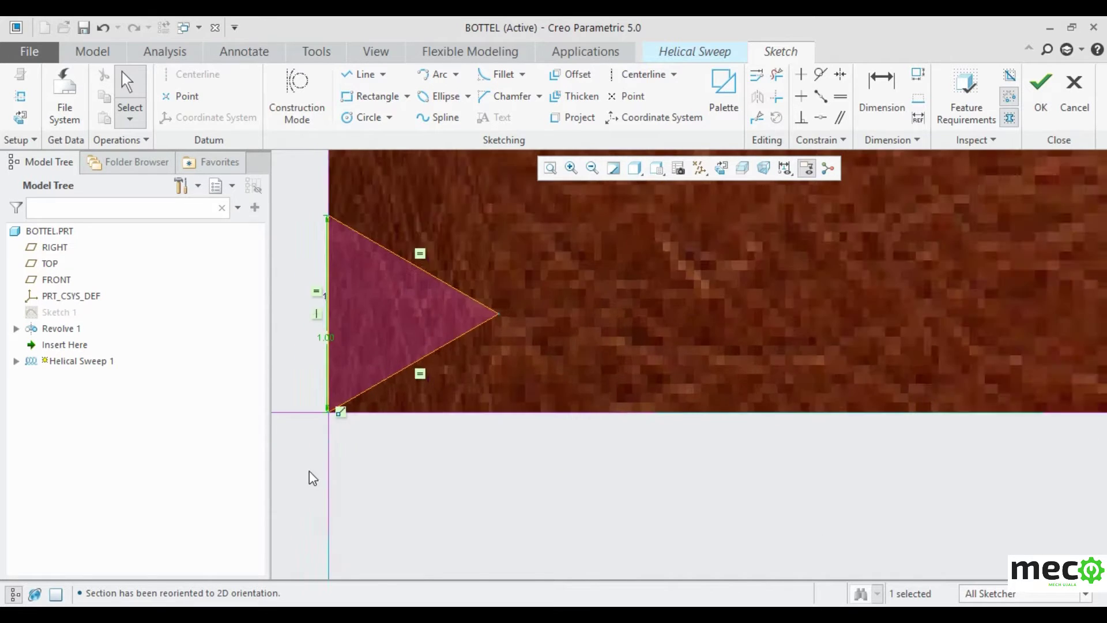
scroll(331, 430, "up", 2)
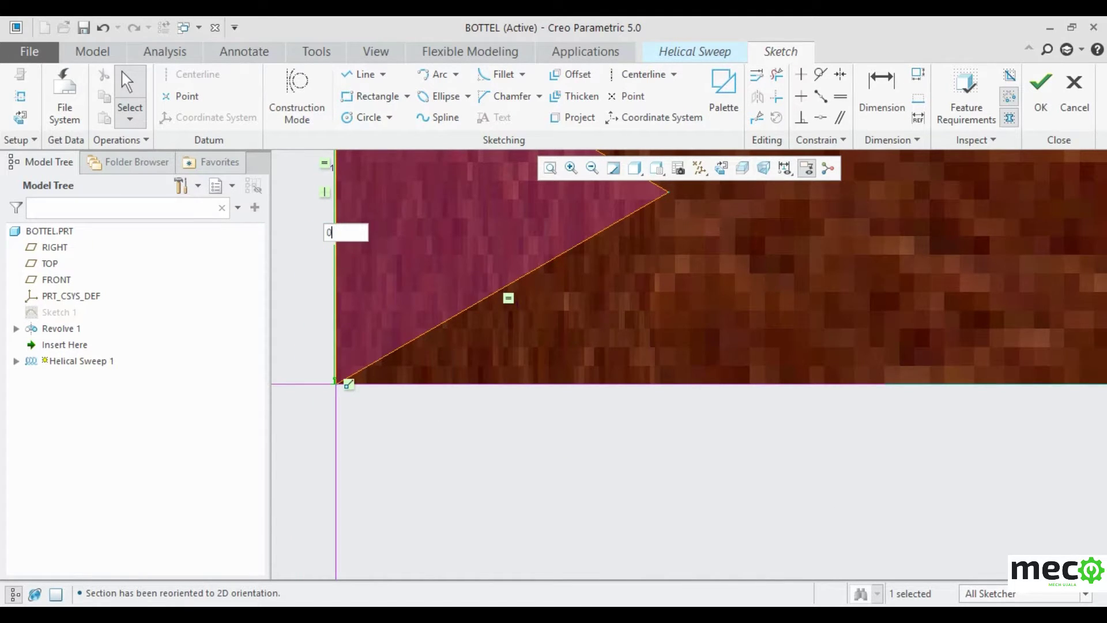
key("Return")
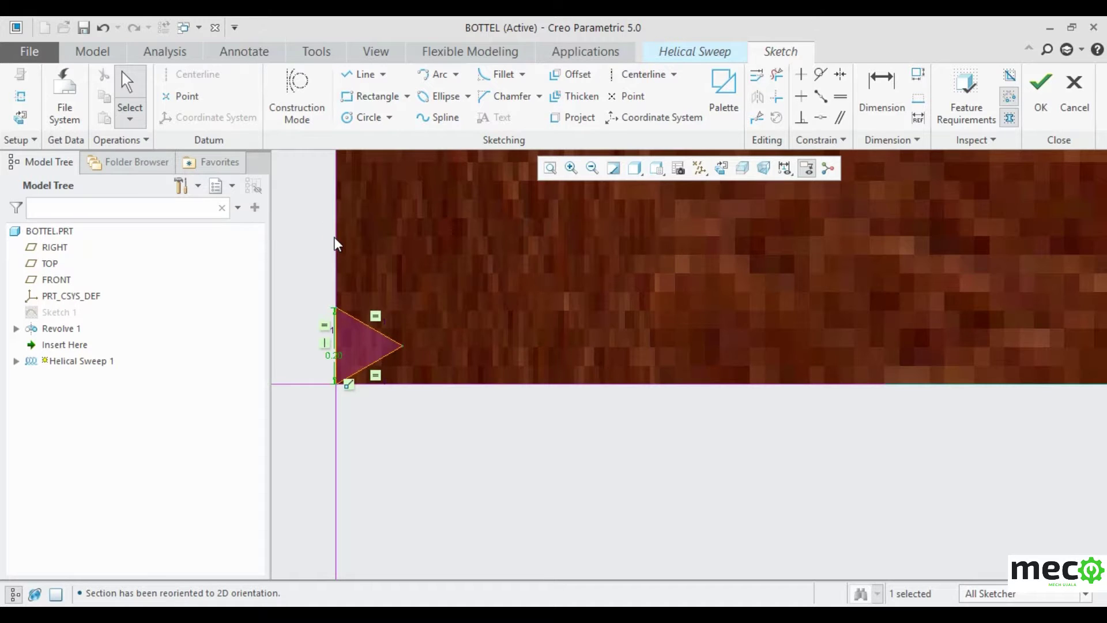
Step: Set the section triangle's vertical side to 0.002
double_click(333, 357)
type("0")
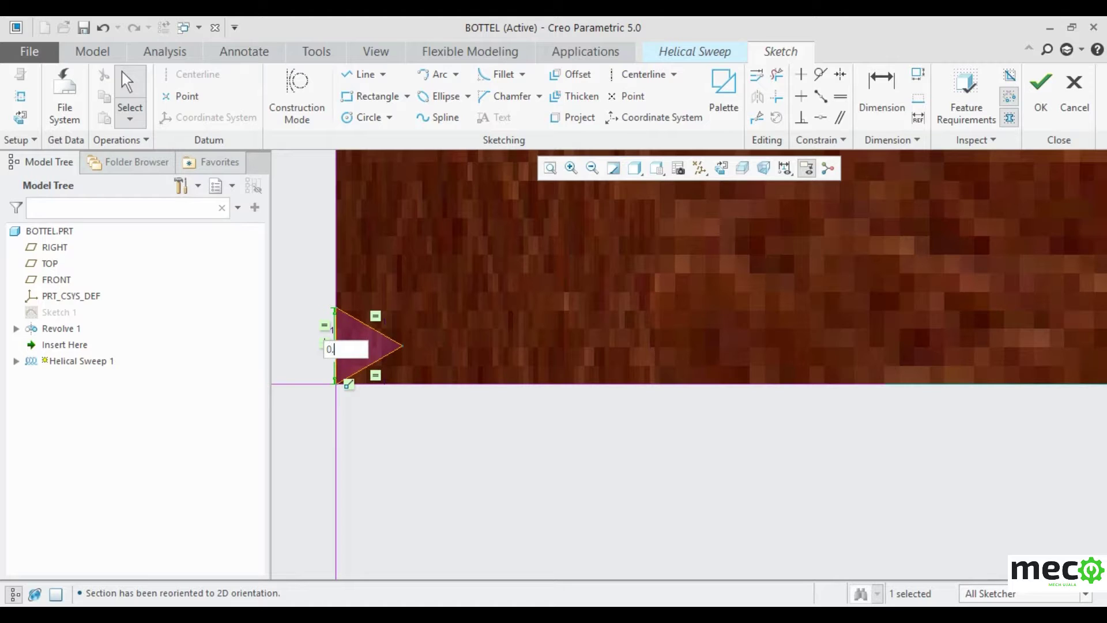
type(".002")
key("Return")
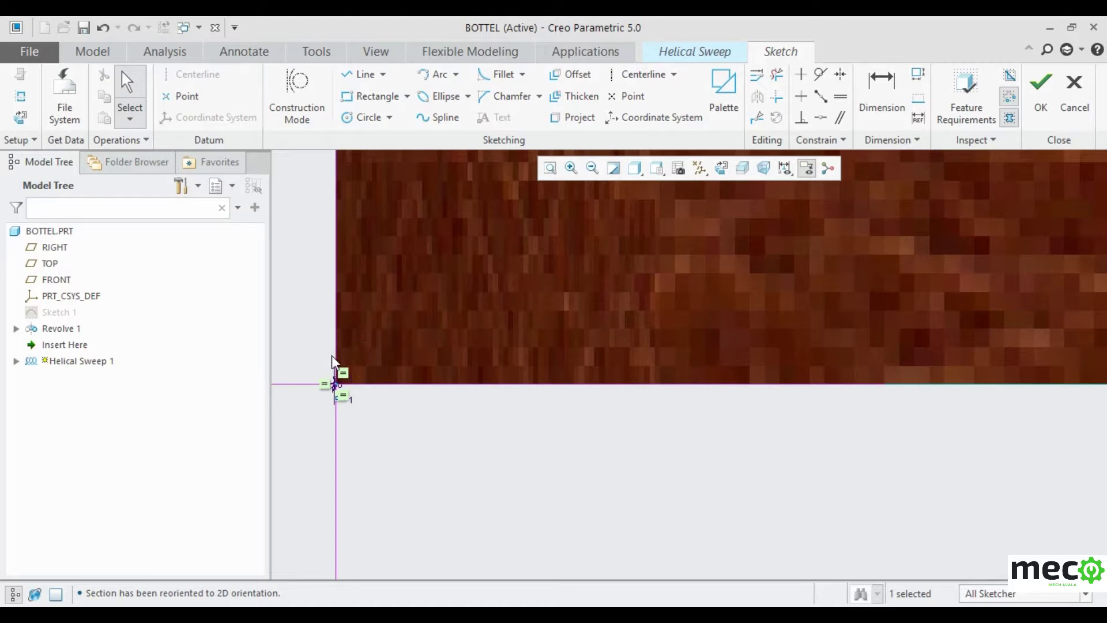
Step: Finish the edited section sketch and return to the helical sweep definition
scroll(339, 359, "up", 8)
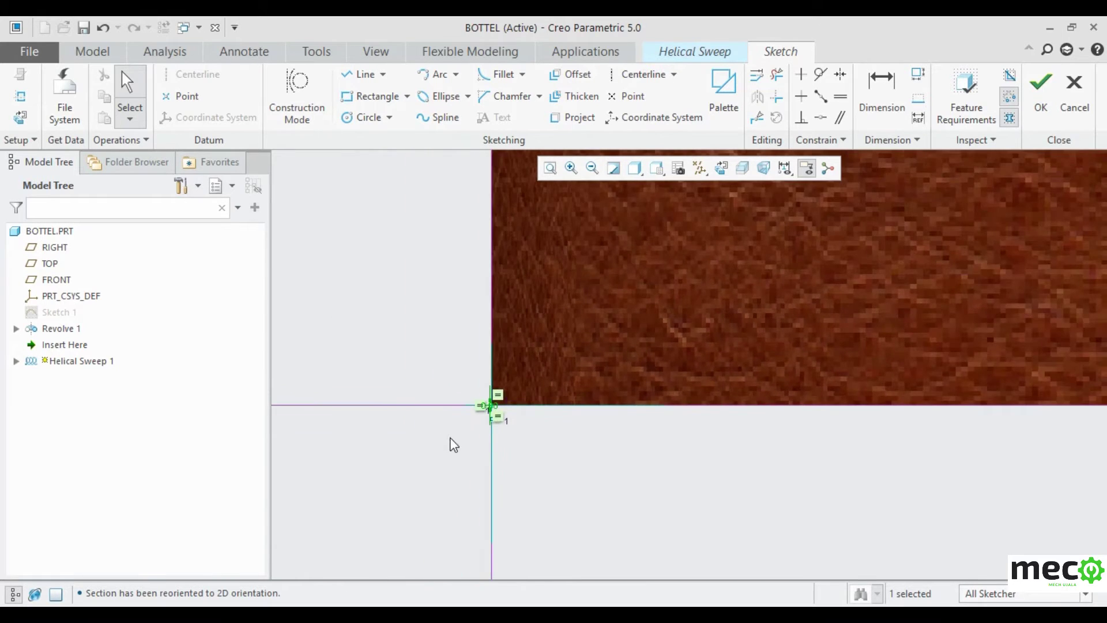
scroll(444, 441, "up", 4)
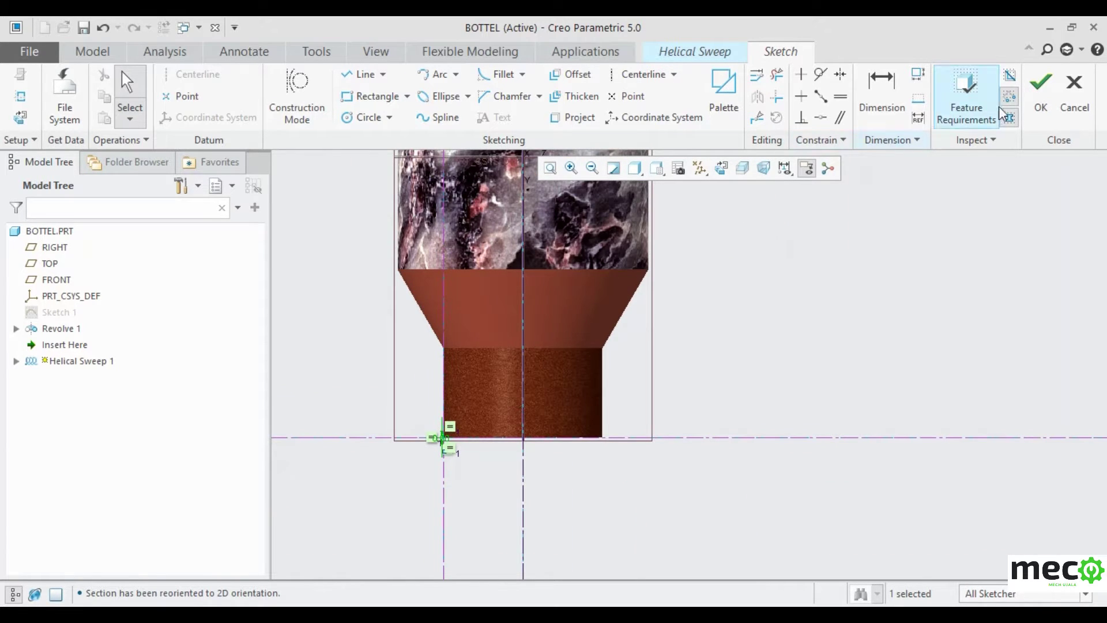
left_click(1038, 91)
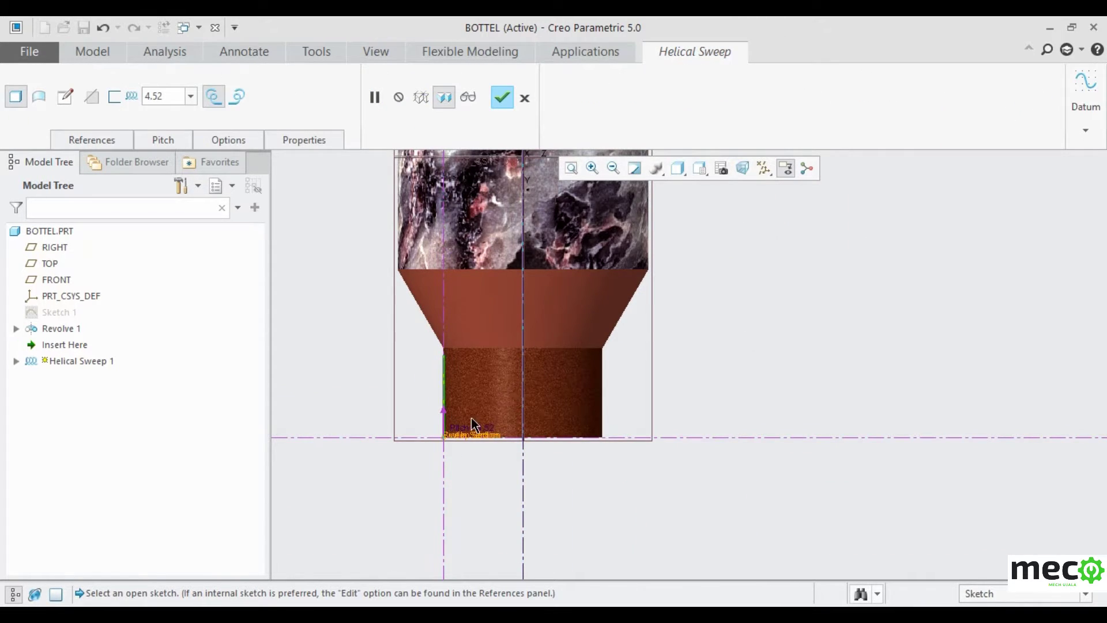
Step: Examine the sweep section and thread start closely at the corner of the bottle's neck rim
scroll(472, 430, "down", 3)
scroll(436, 455, "down", 5)
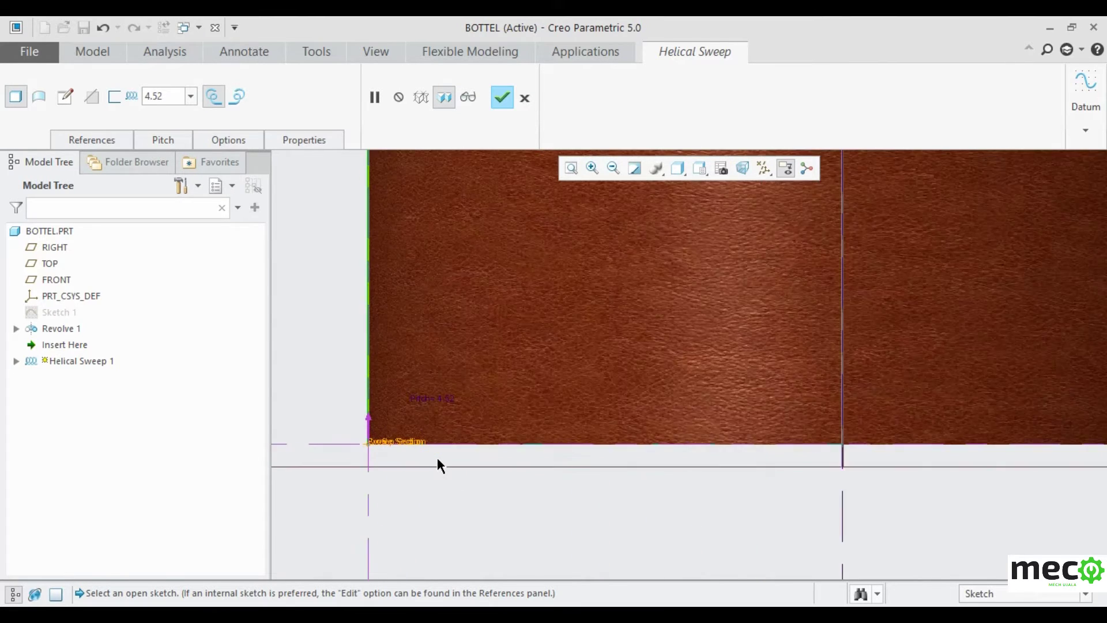
scroll(364, 447, "down", 5)
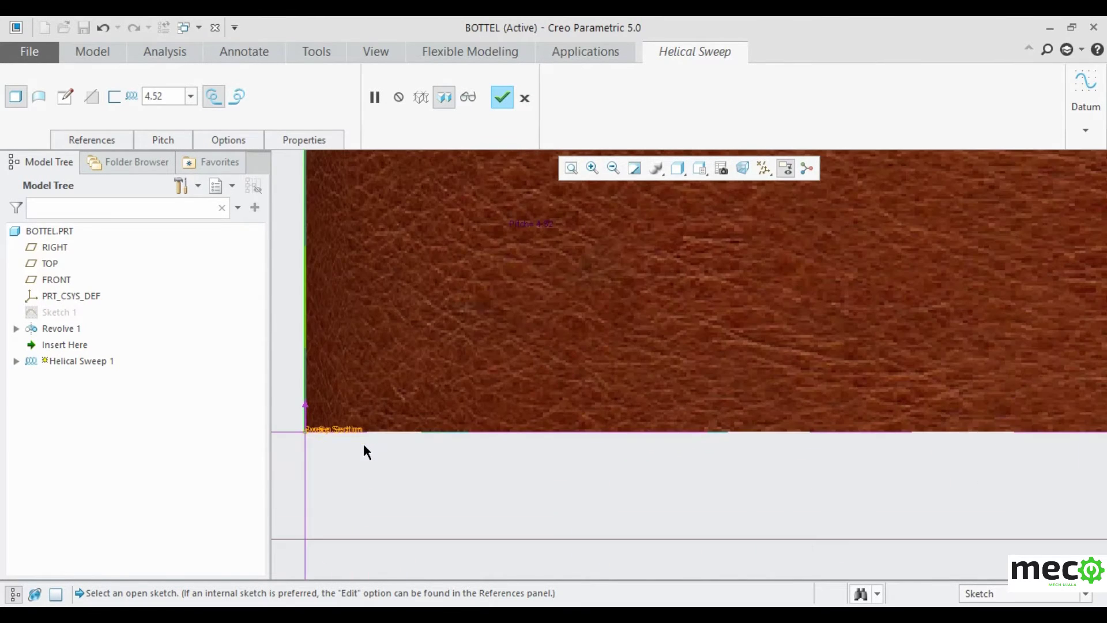
scroll(317, 429, "down", 3)
mouse_move(870, 390)
middle_mouse_down("shift")
mouse_move(1070, 334)
mouse_move(860, 365)
mouse_move(724, 403)
middle_mouse_up("shift")
scroll(482, 445, "down", 3)
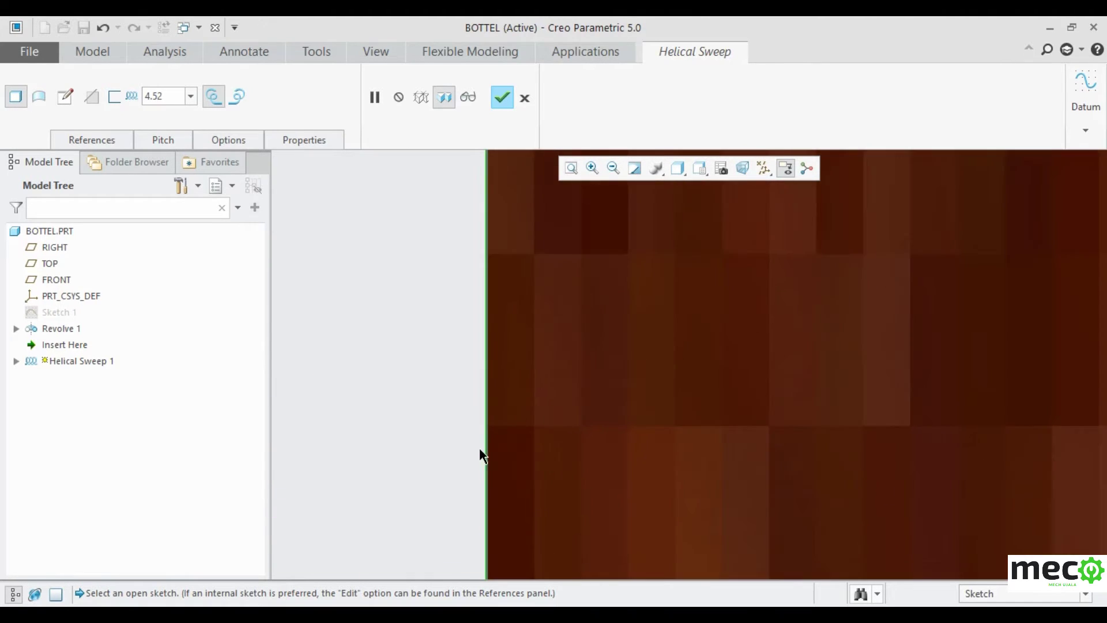
scroll(472, 437, "up", 5)
scroll(469, 426, "up", 8)
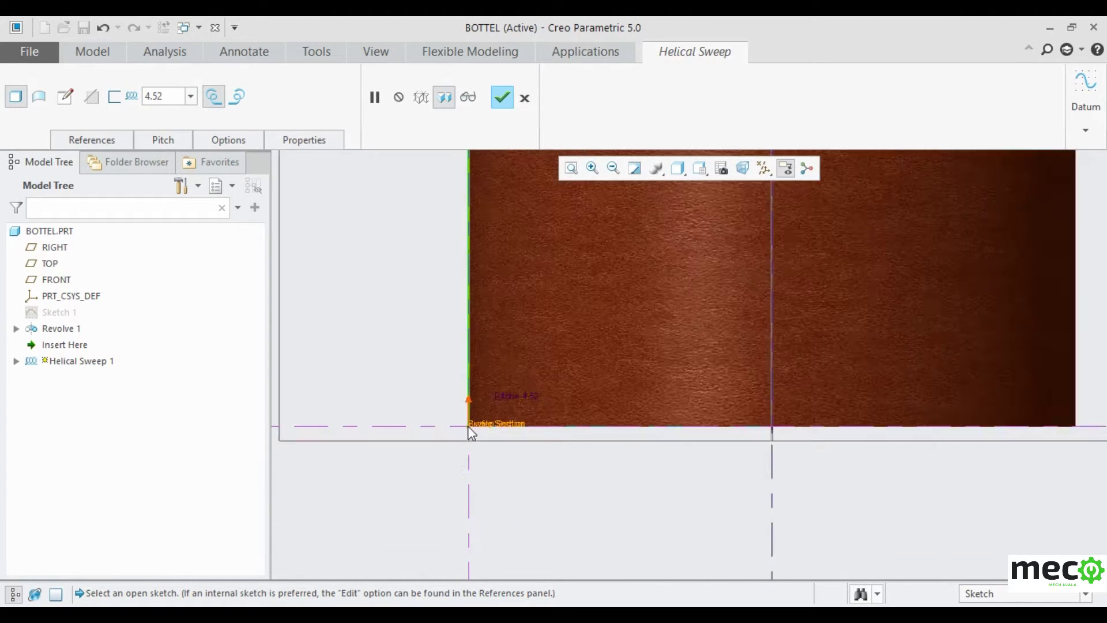
scroll(506, 402, "down", 1)
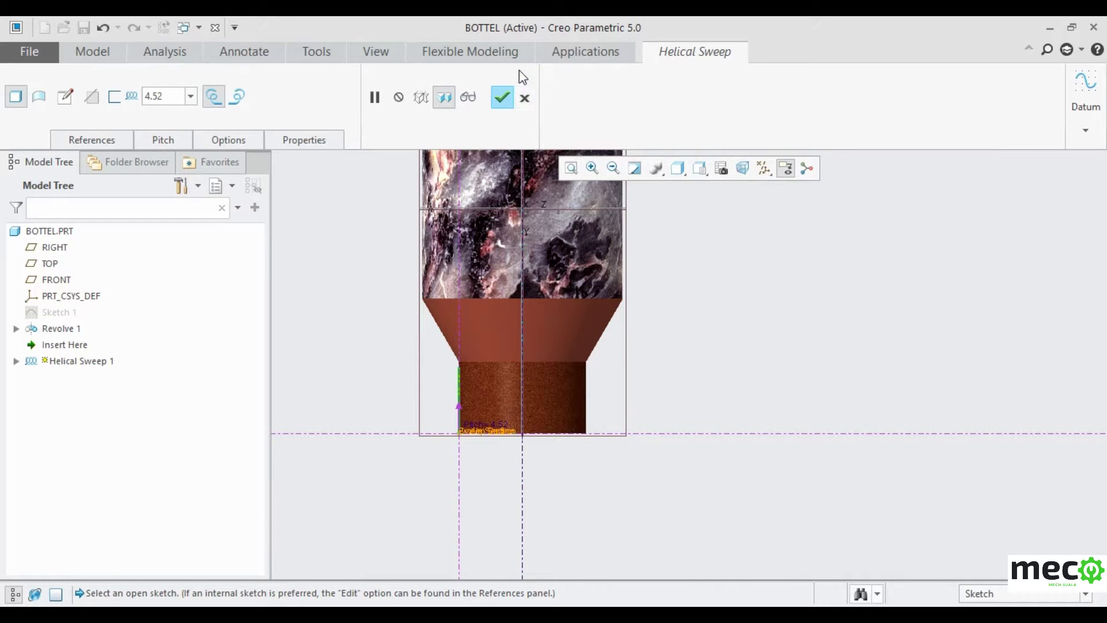
Step: Discard the helical sweep feature and turn the bottle upright with its neck in view
left_click(524, 98)
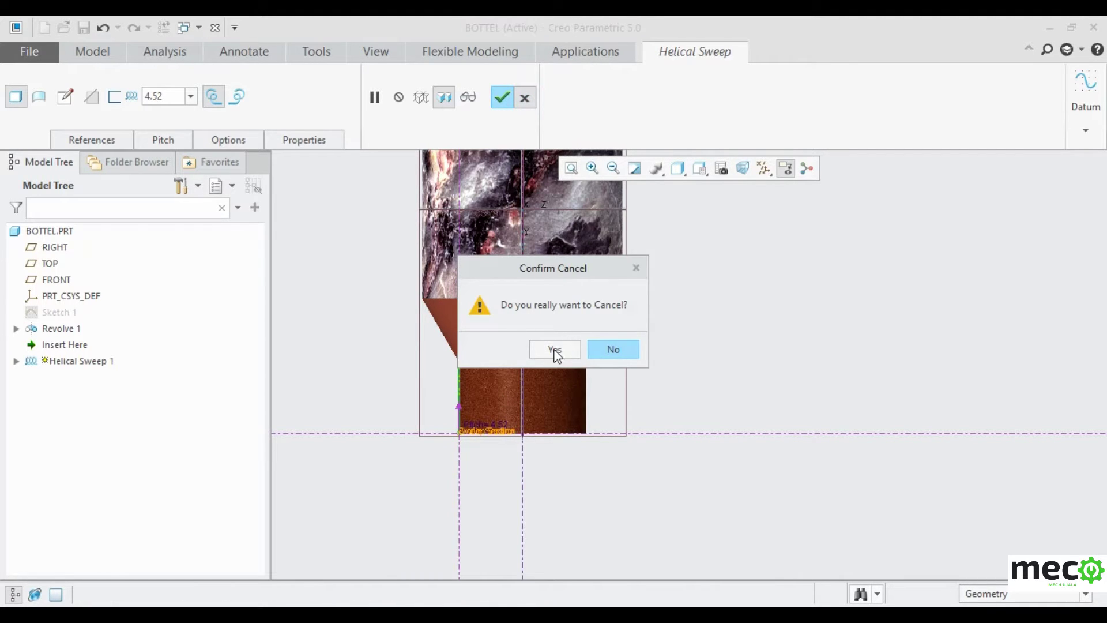
left_click(556, 348)
mouse_move(706, 357)
middle_mouse_down()
mouse_move(723, 199)
mouse_move(694, 188)
mouse_move(734, 197)
middle_mouse_up()
middle_click_drag(737, 197, 707, 188)
left_click(549, 255)
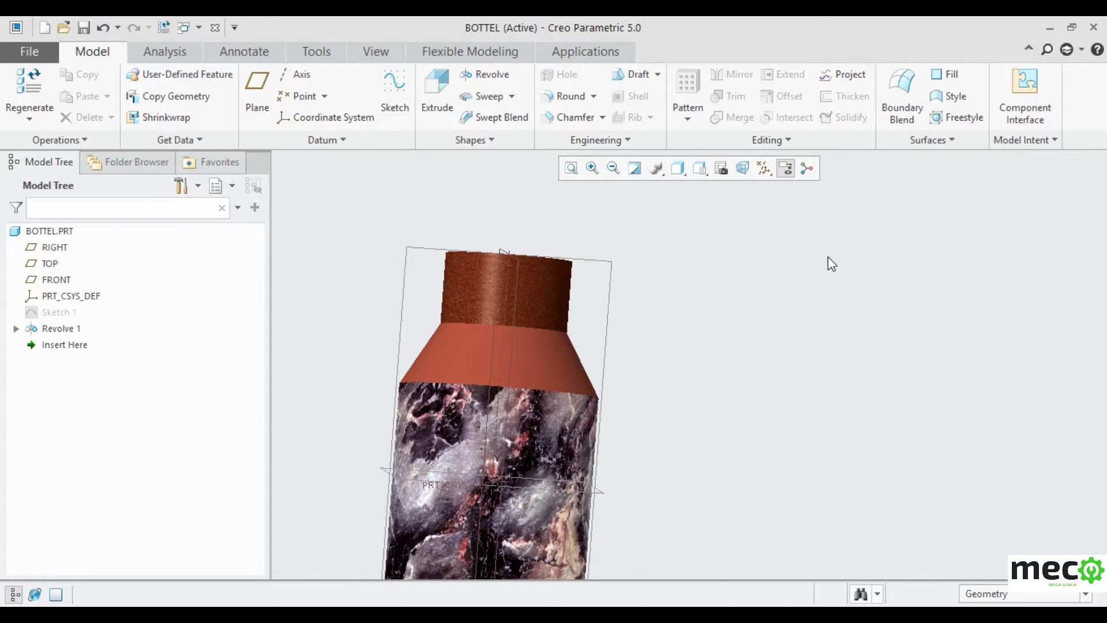
Step: Round the shoulder edge where the cone meets the bottle body with a radius of 10
scroll(831, 263, "up", 3)
scroll(796, 316, "down", 2)
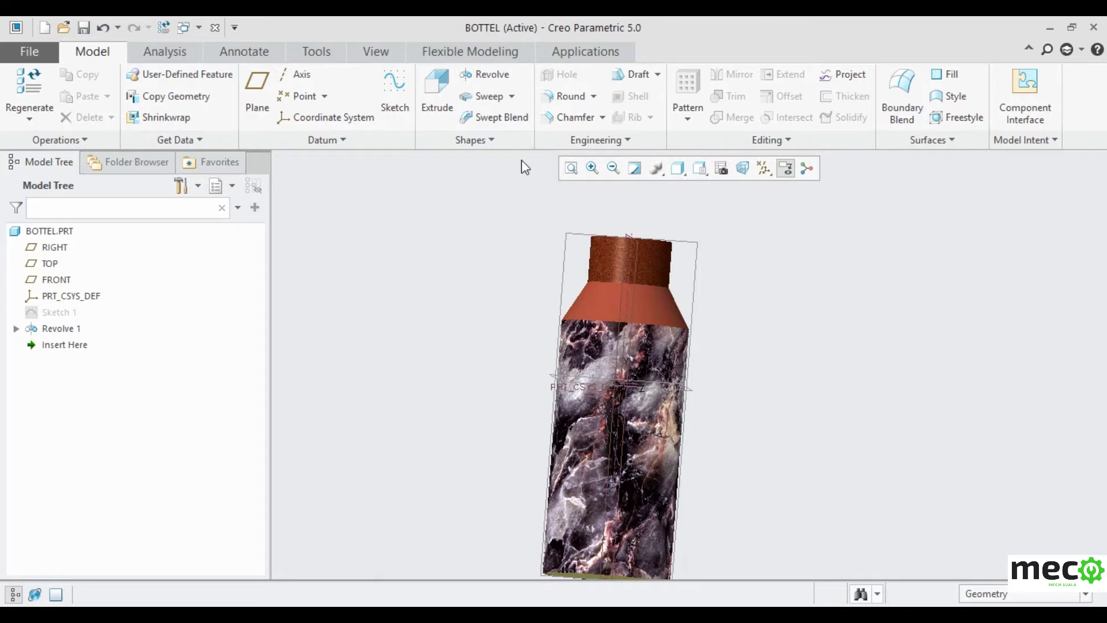
left_click(570, 96)
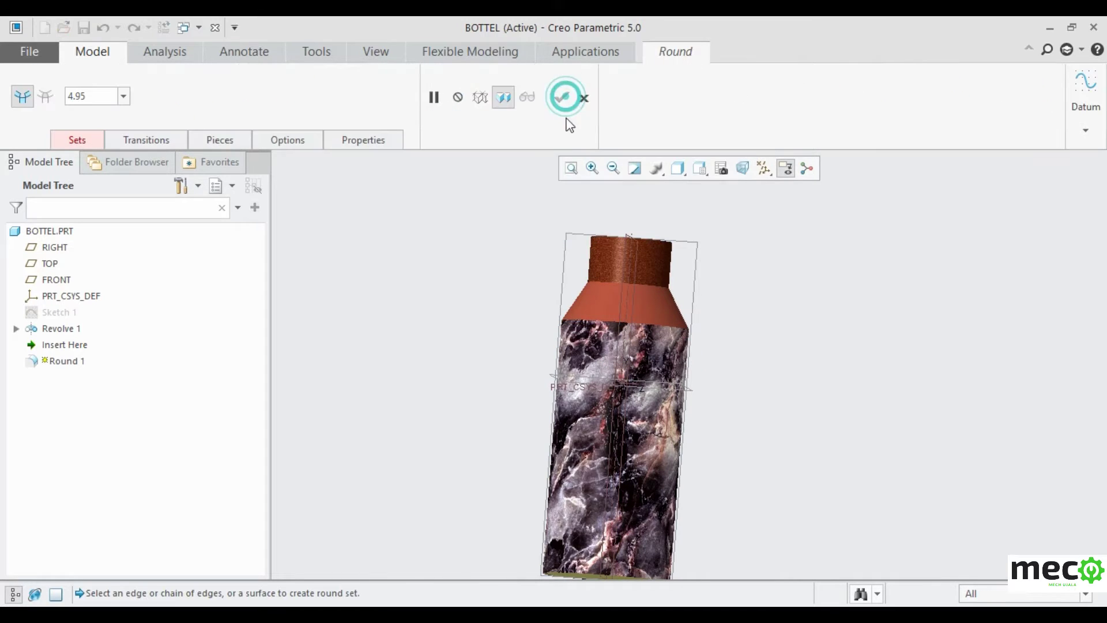
left_click(596, 325)
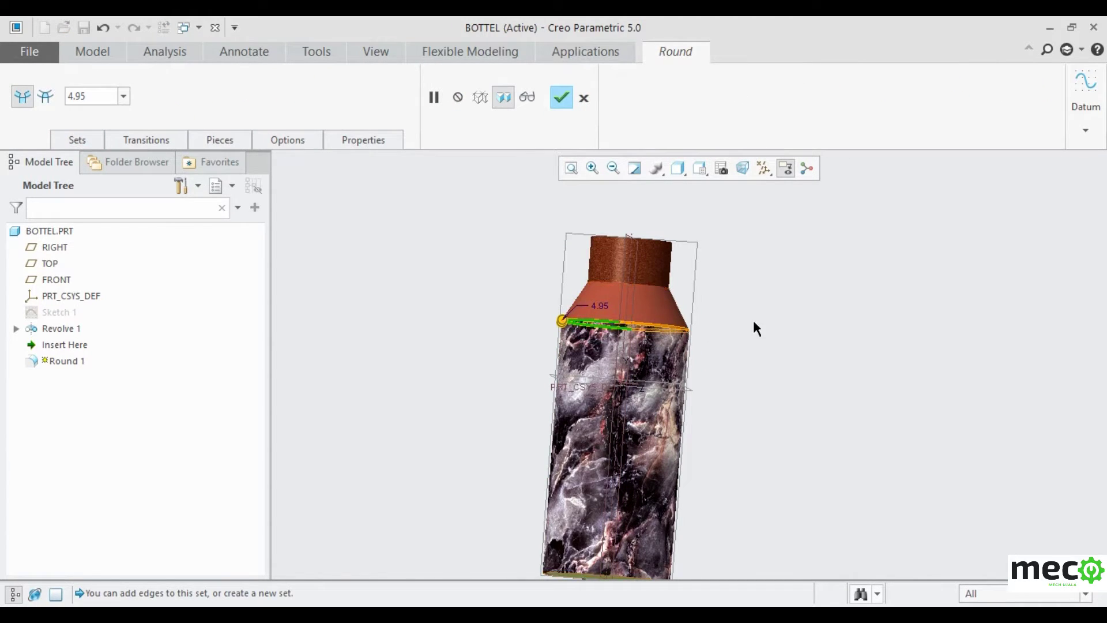
mouse_move(788, 290)
middle_mouse_down()
mouse_move(750, 327)
mouse_move(786, 289)
middle_mouse_up()
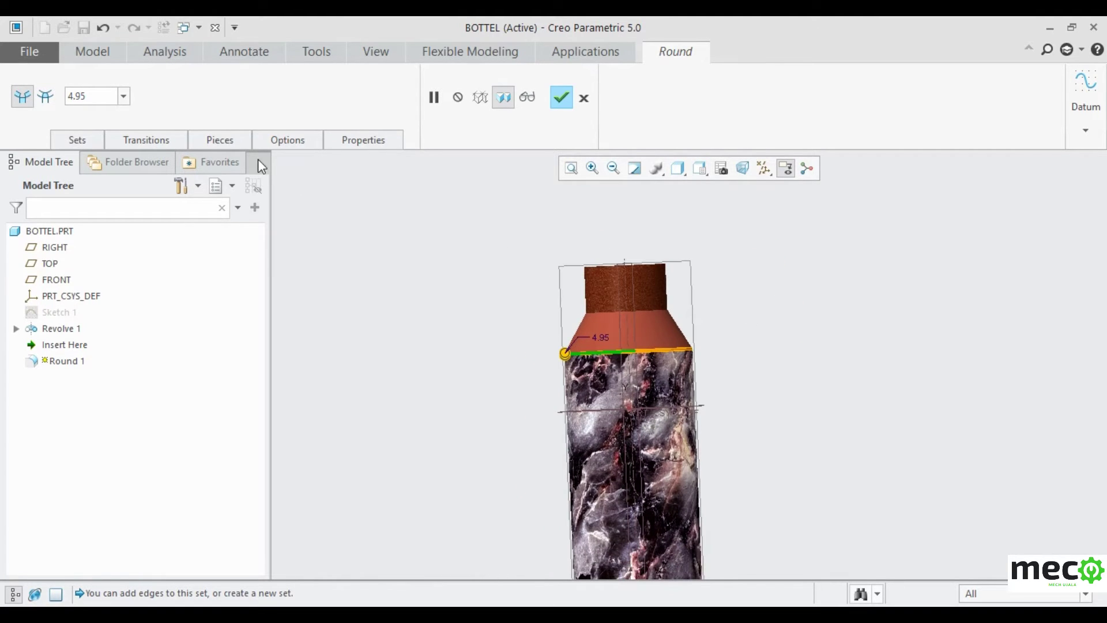
double_click(116, 102)
type("1")
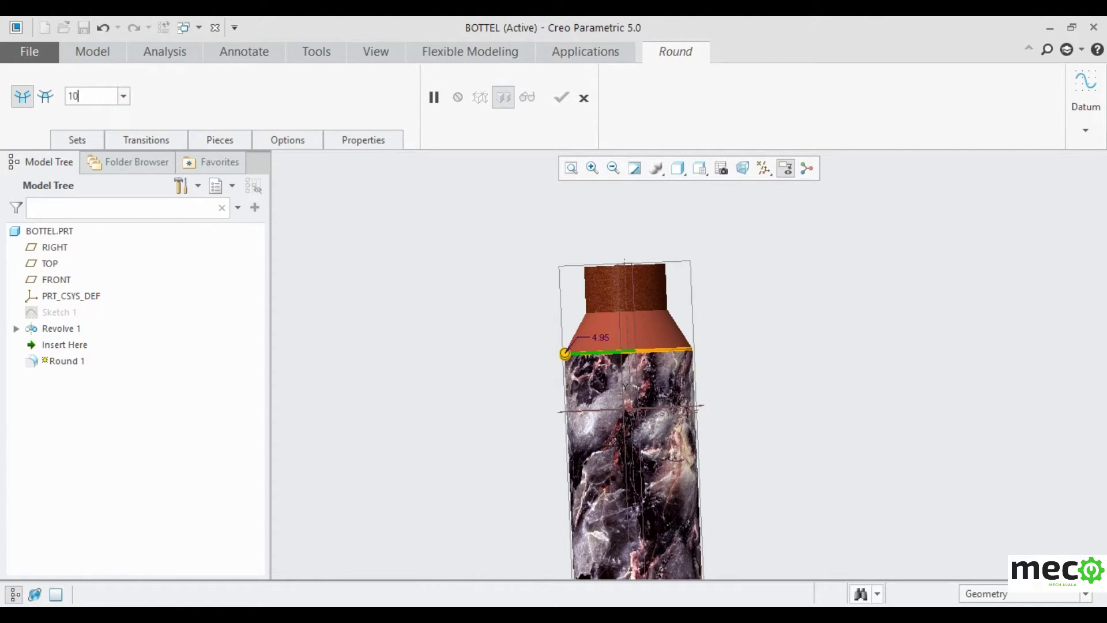
type("0")
key("Return")
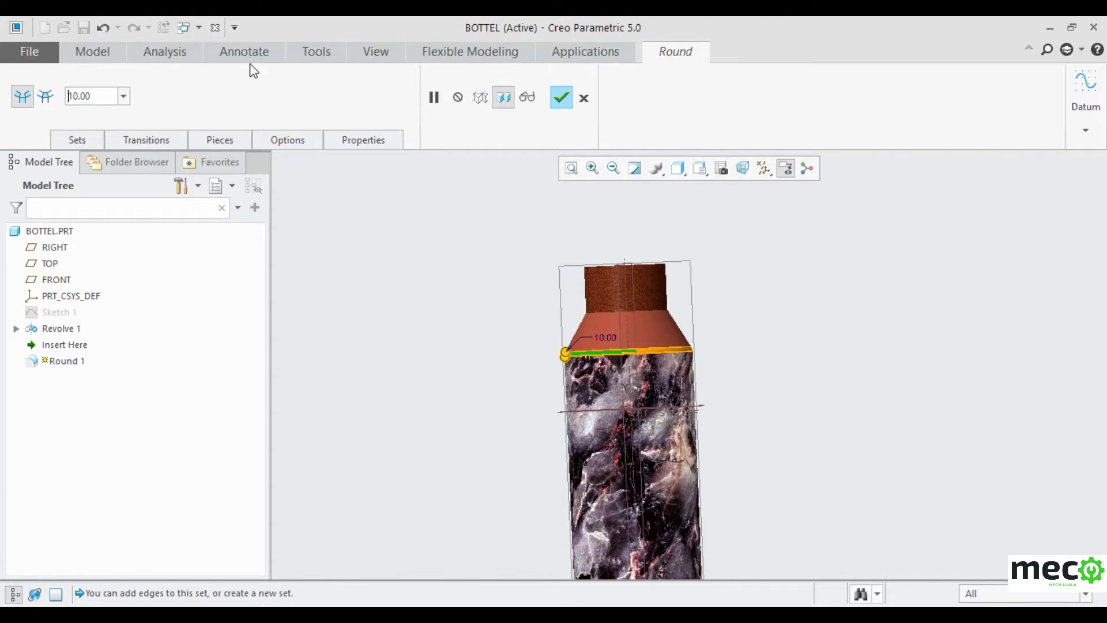
left_click(554, 101)
left_click(473, 345)
Step: Round the bottle's bottom edge between the body side and the base surface with a radius of 10
mouse_move(479, 342)
middle_mouse_down()
mouse_move(512, 328)
mouse_move(568, 340)
mouse_move(548, 309)
mouse_move(553, 316)
middle_mouse_up()
scroll(521, 282, "down", 4)
scroll(596, 442, "up", 6)
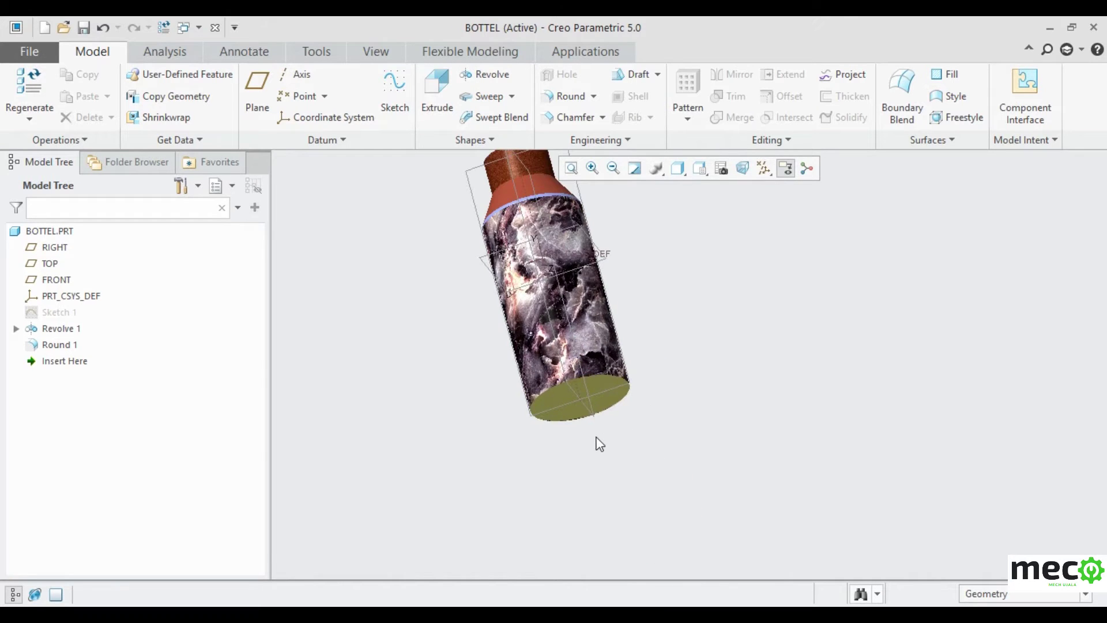
left_click(556, 98)
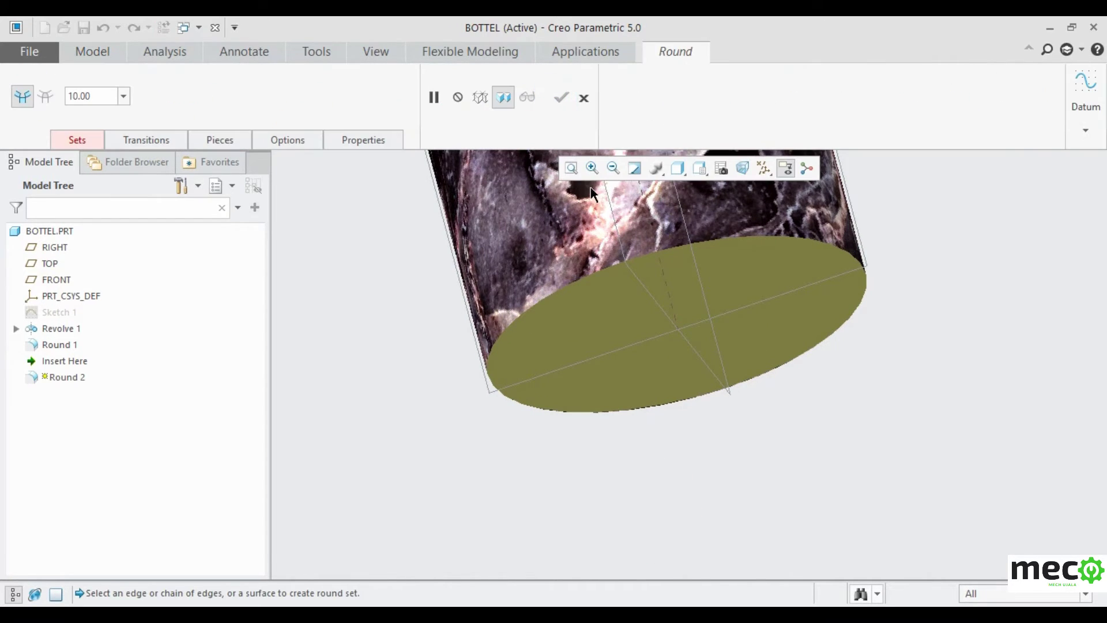
left_click(579, 287)
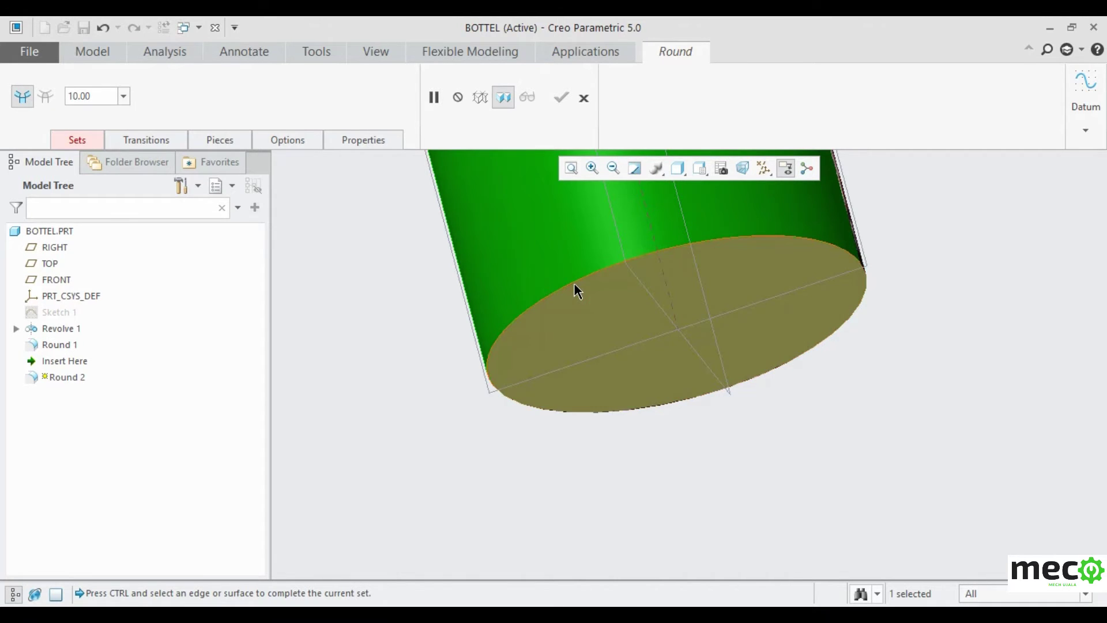
left_click(576, 289, "ctrl")
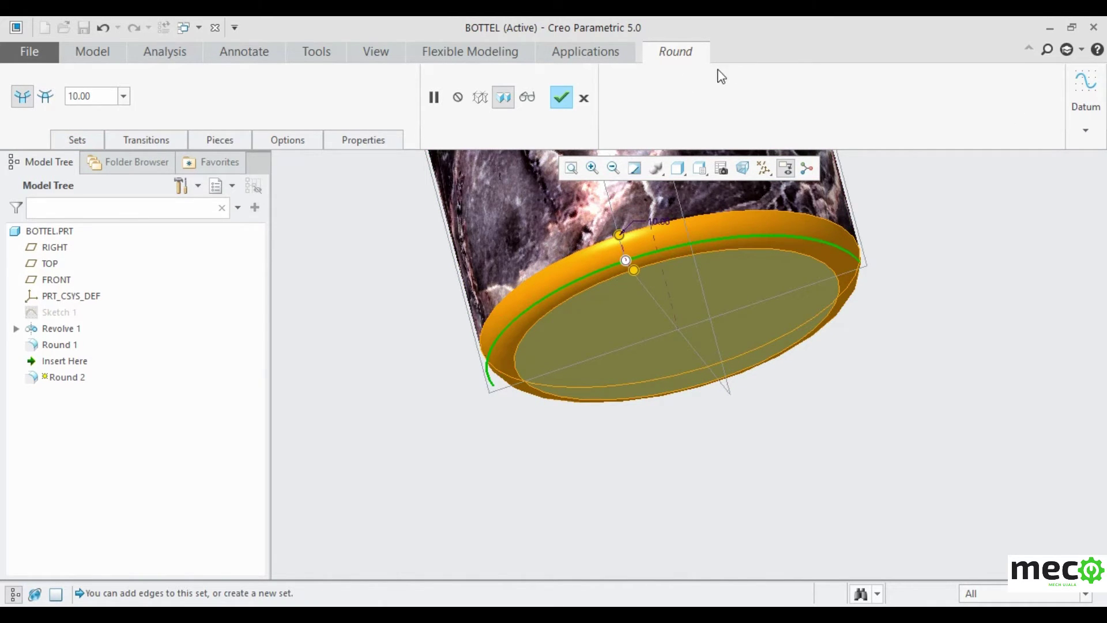
left_click(562, 100)
left_click(303, 387)
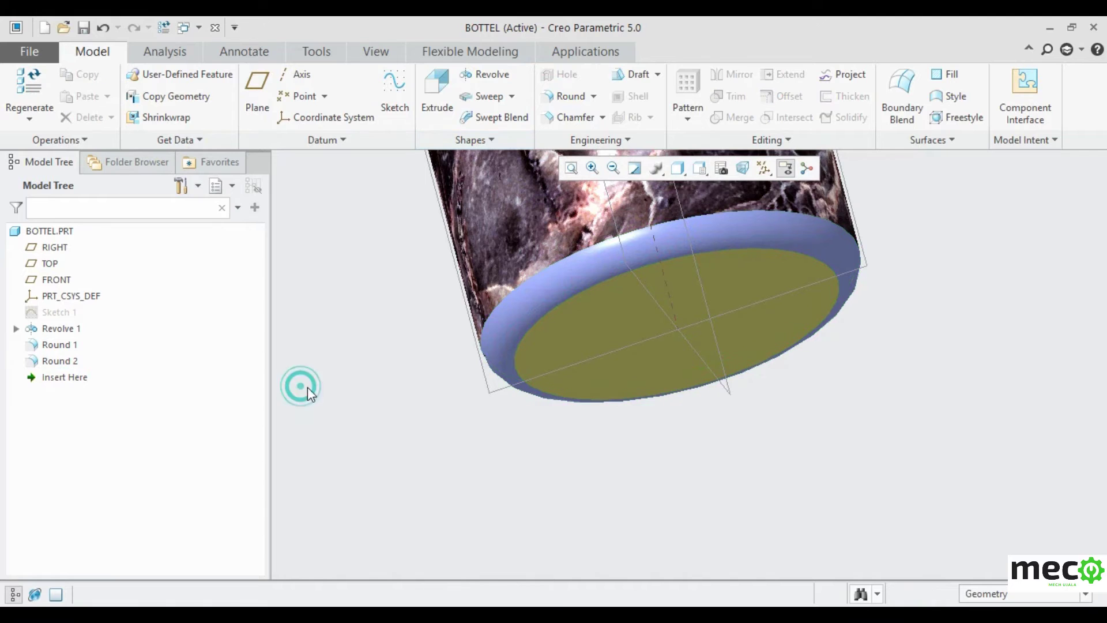
Step: Examine the rounded base edge and the whole bottle from several views
middle_click_drag(311, 381, 316, 369)
key("ctrl+d")
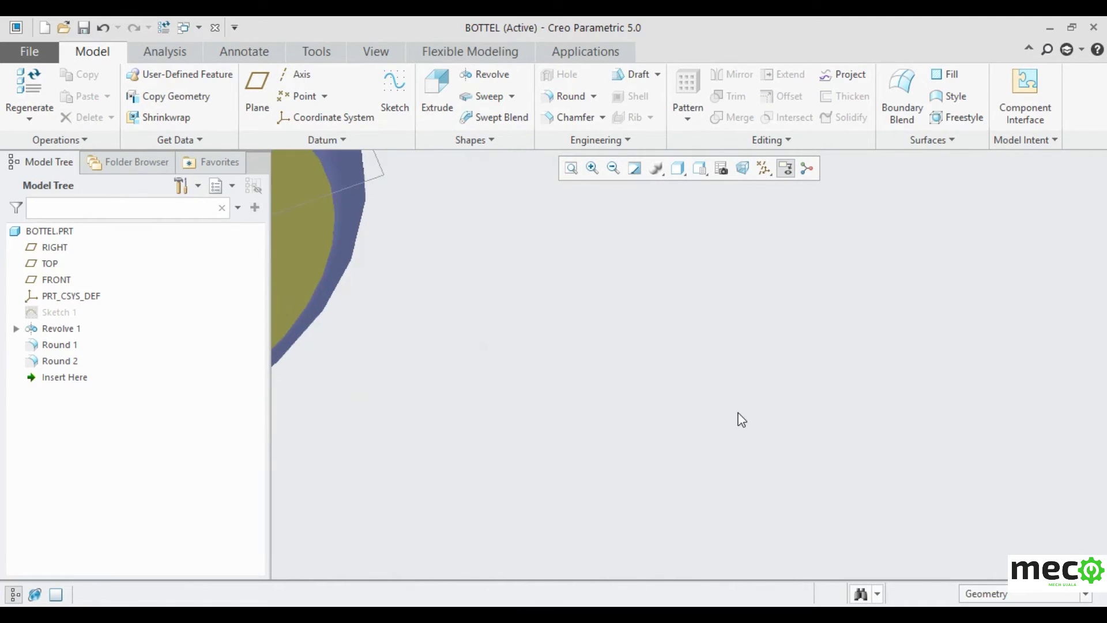
middle_click_drag(860, 330, 840, 313, "ctrl")
scroll(839, 312, "down", 5)
scroll(873, 306, "up", 4)
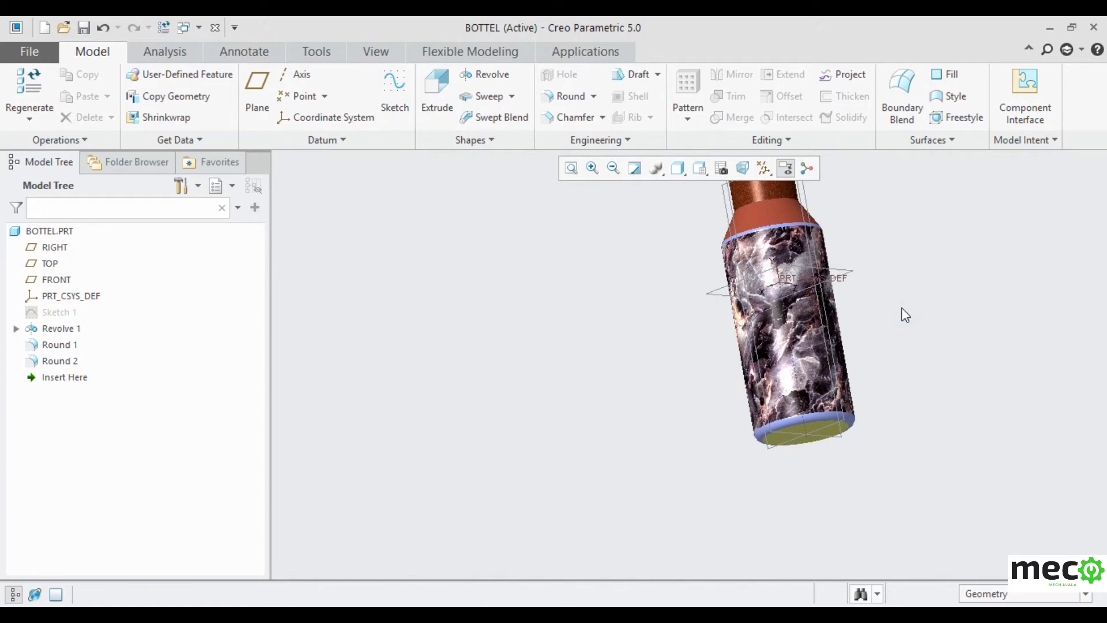
key("ctrl+d")
scroll(462, 361, "down", 3)
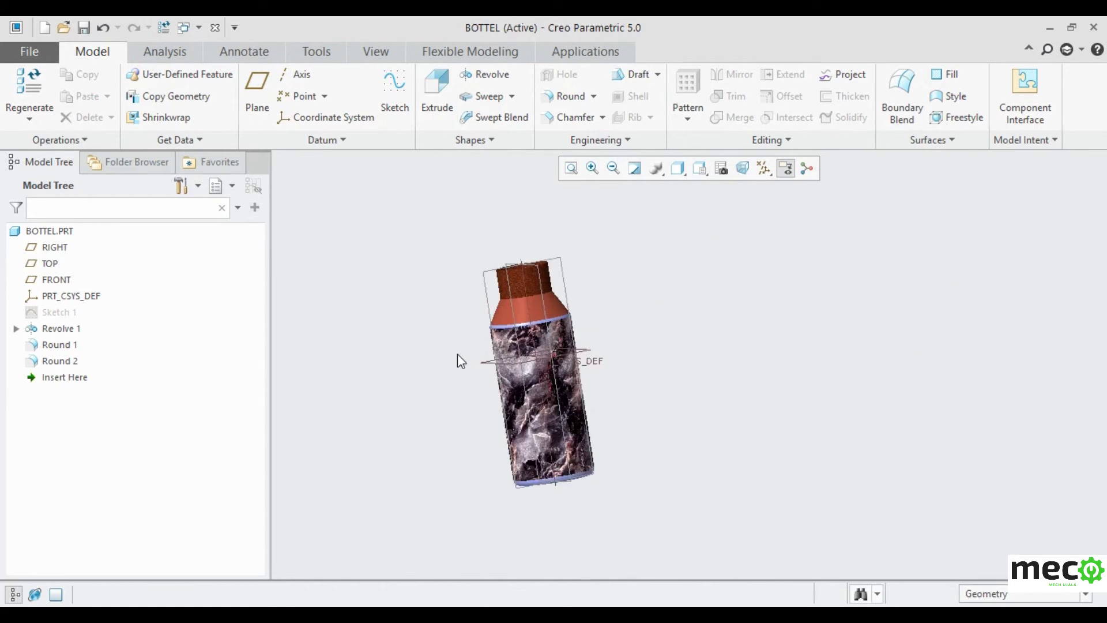
scroll(462, 360, "down", 2)
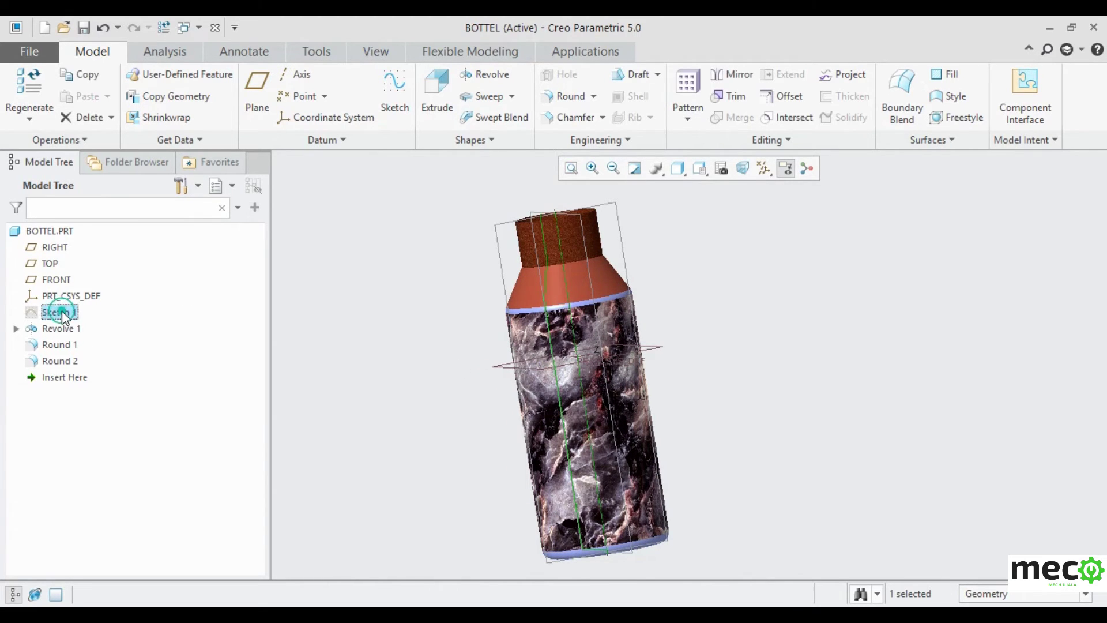
Step: Open Sketch 1 in the 2D sketch view to review the bottle profile's dimensions, and close it unchanged
left_click(92, 211)
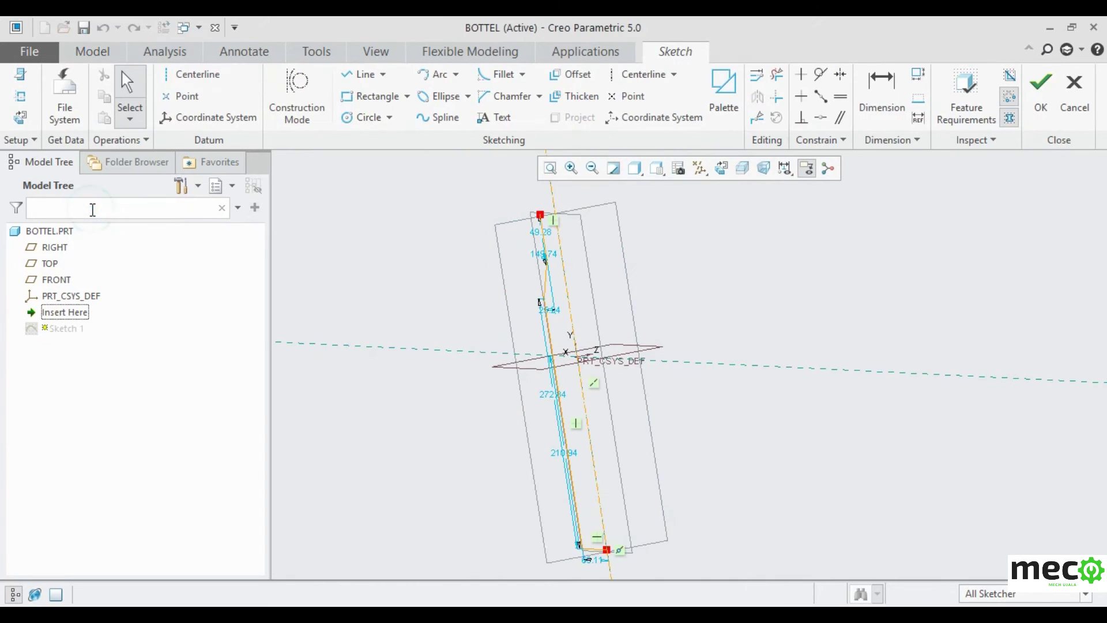
left_click(718, 168)
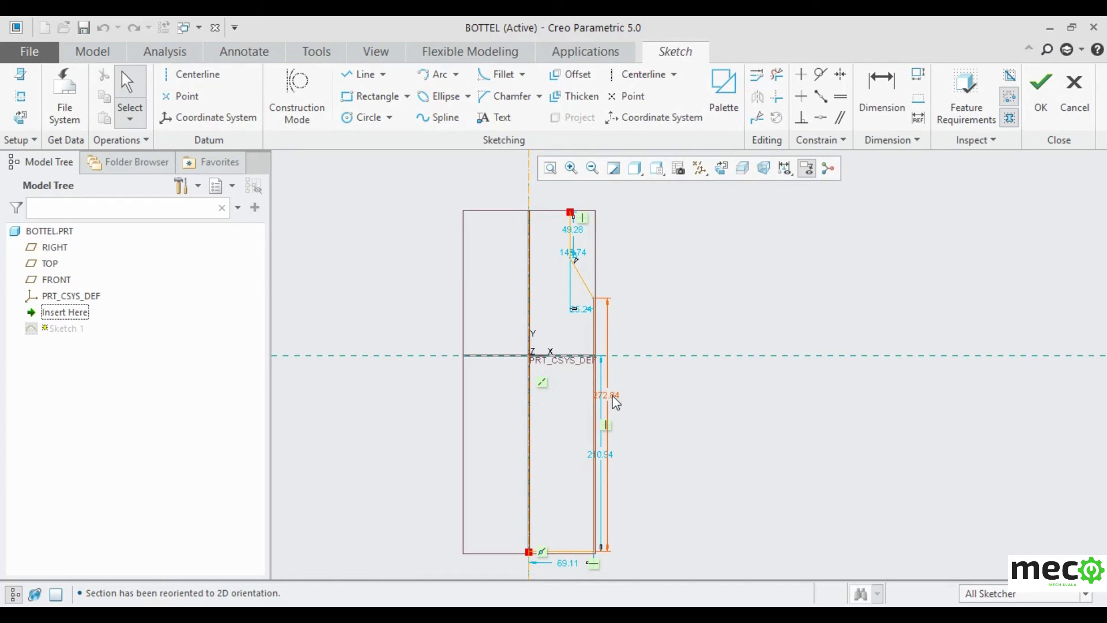
left_click(1041, 86)
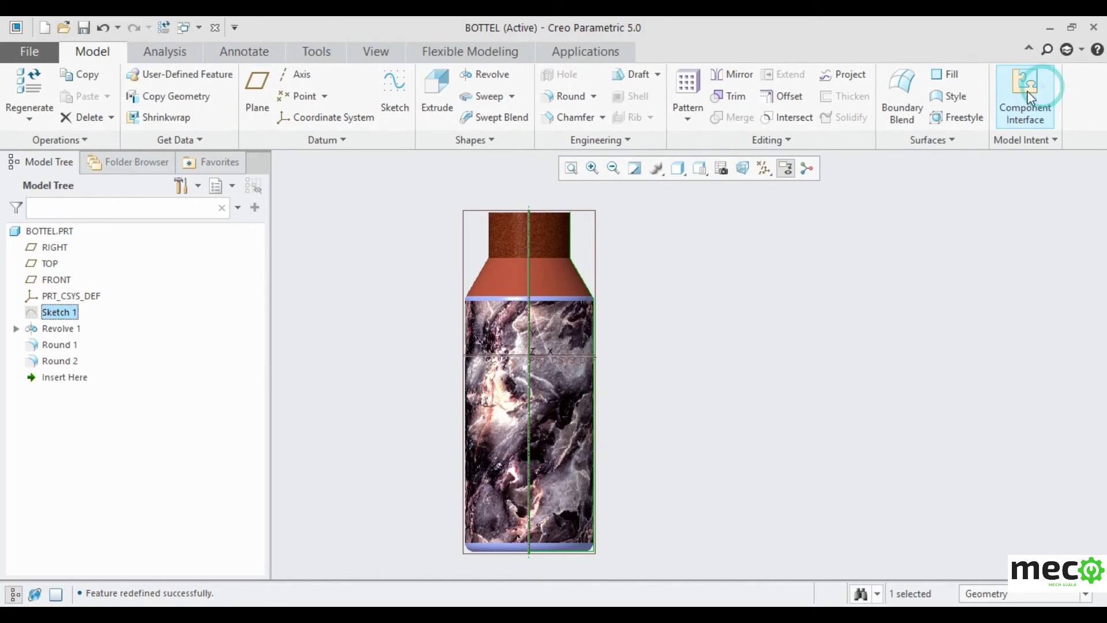
left_click(676, 338)
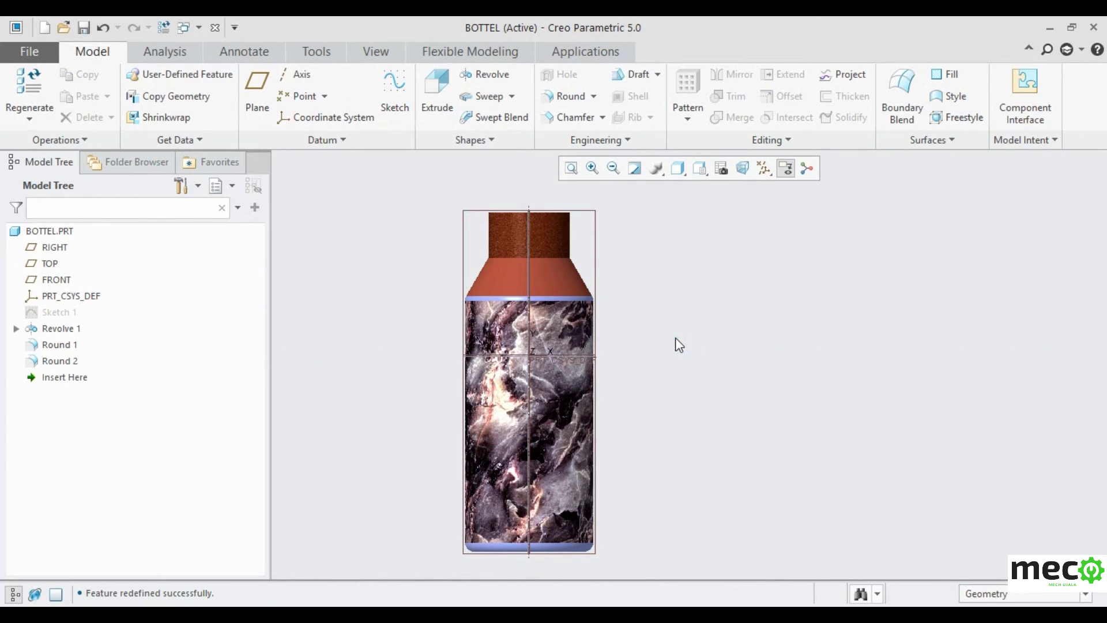
Step: Examine the bottle's neck, shoulder, body and opening from several angles
middle_click_drag(675, 338, 701, 340)
scroll(731, 251, "down", 4)
mouse_move(814, 267)
middle_mouse_down()
mouse_move(817, 291)
mouse_move(813, 266)
middle_mouse_up()
scroll(813, 267, "up", 5)
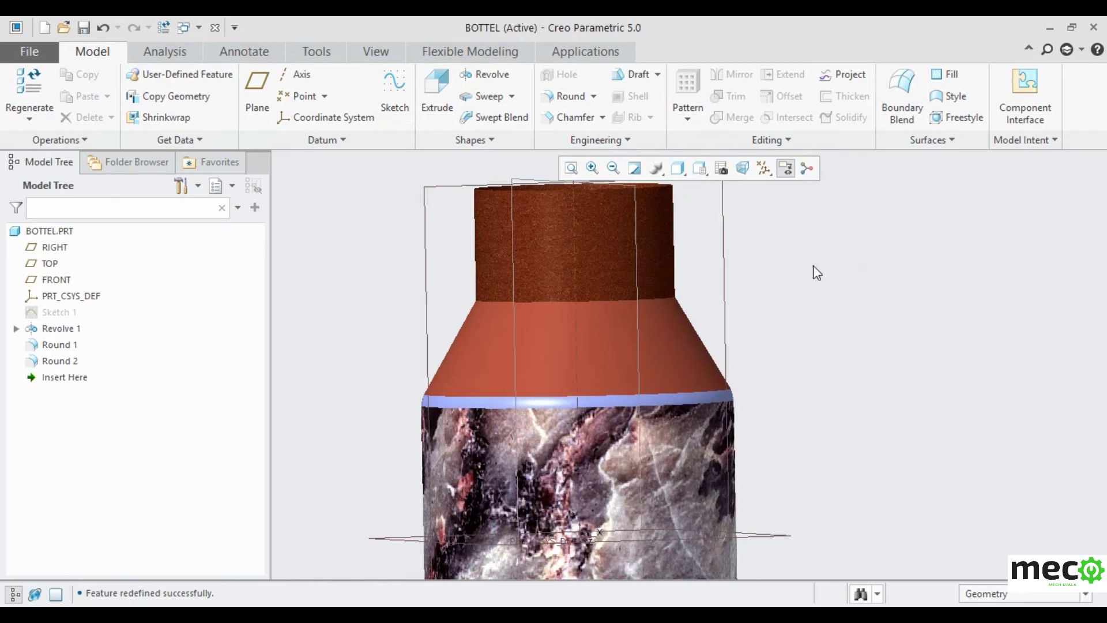
scroll(614, 403, "down", 2)
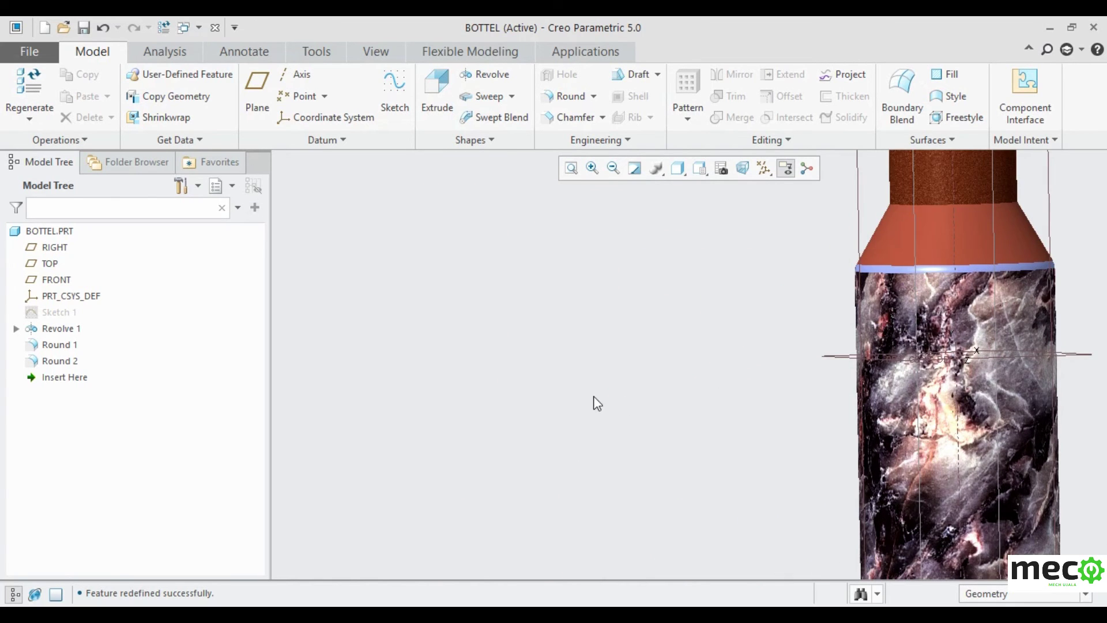
scroll(420, 393, "up", 4)
scroll(675, 416, "down", 2)
mouse_move(812, 340)
middle_mouse_down()
mouse_move(827, 356)
mouse_move(806, 339)
mouse_move(781, 353)
mouse_move(706, 352)
mouse_move(688, 366)
middle_mouse_up()
middle_click_drag(727, 282, 755, 336)
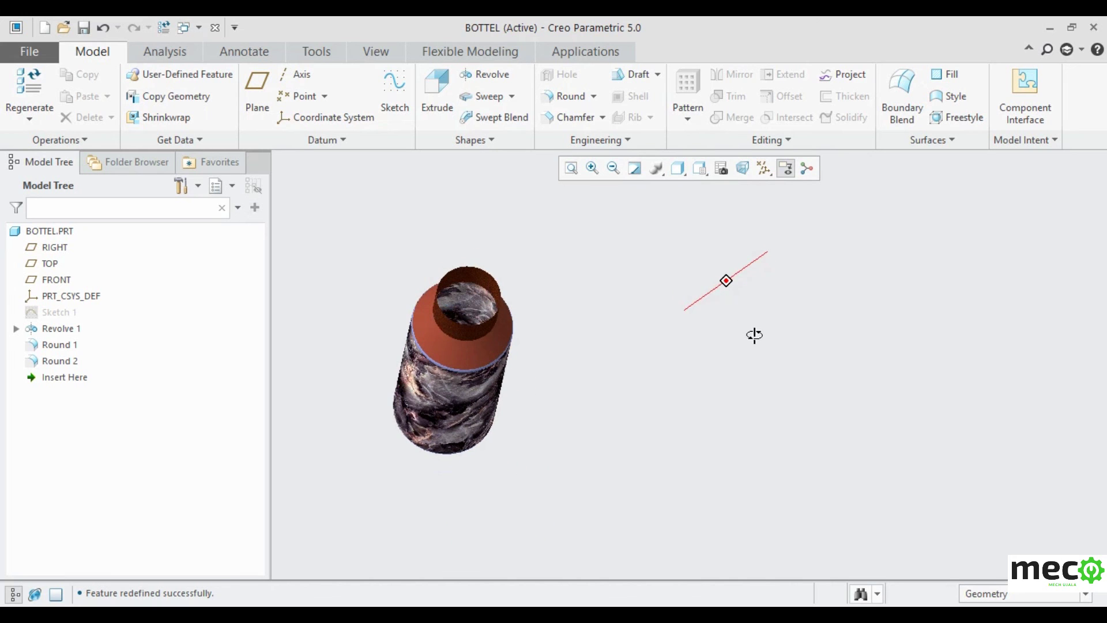
left_click(684, 411)
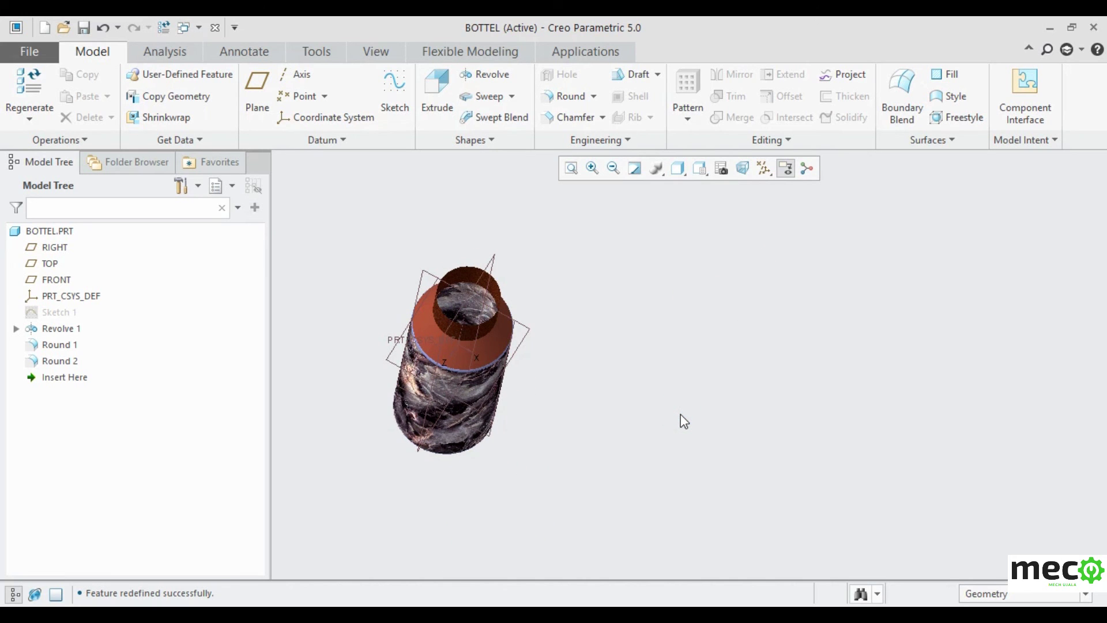